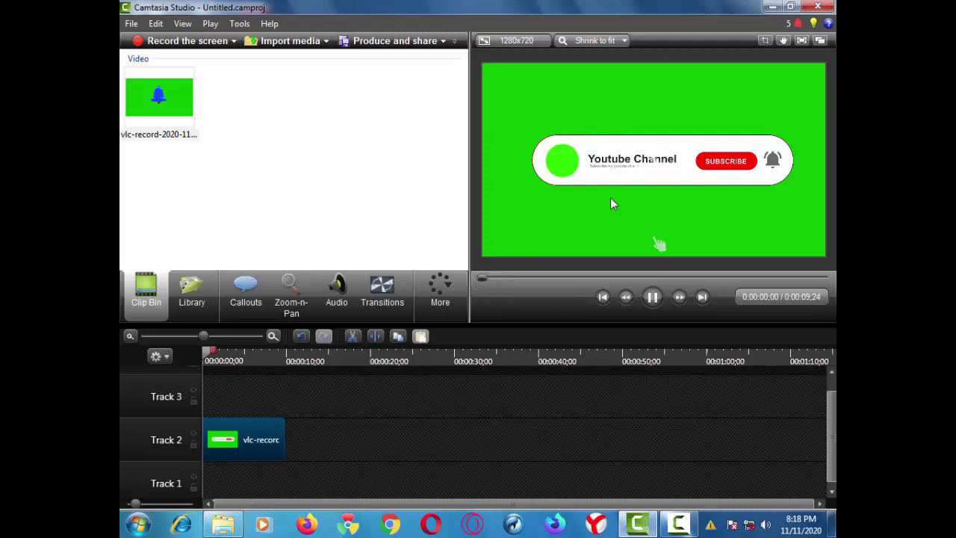
Step: Play the green-screen subscribe clip on Track 2, pause it, and return the playhead to the beginning of the timeline
click(229, 421)
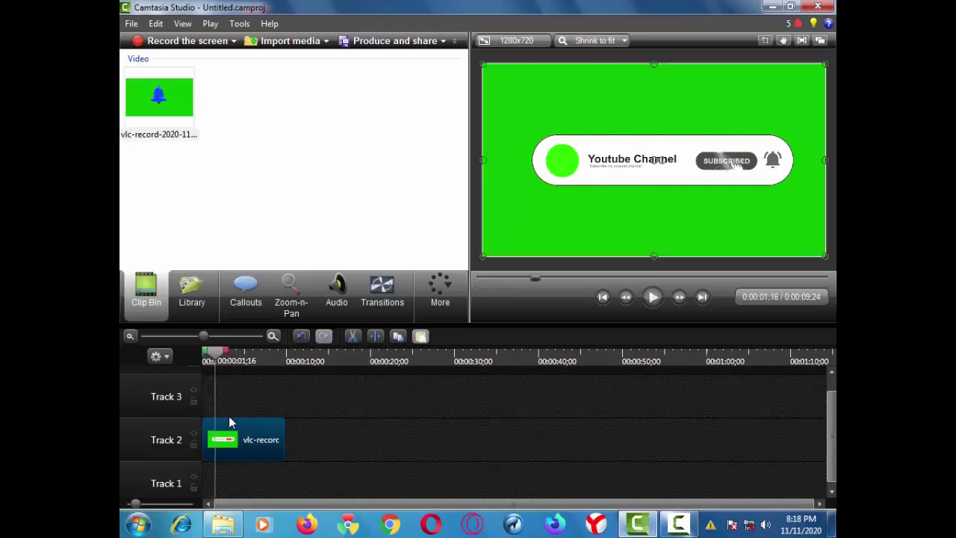
key(space)
click(213, 348)
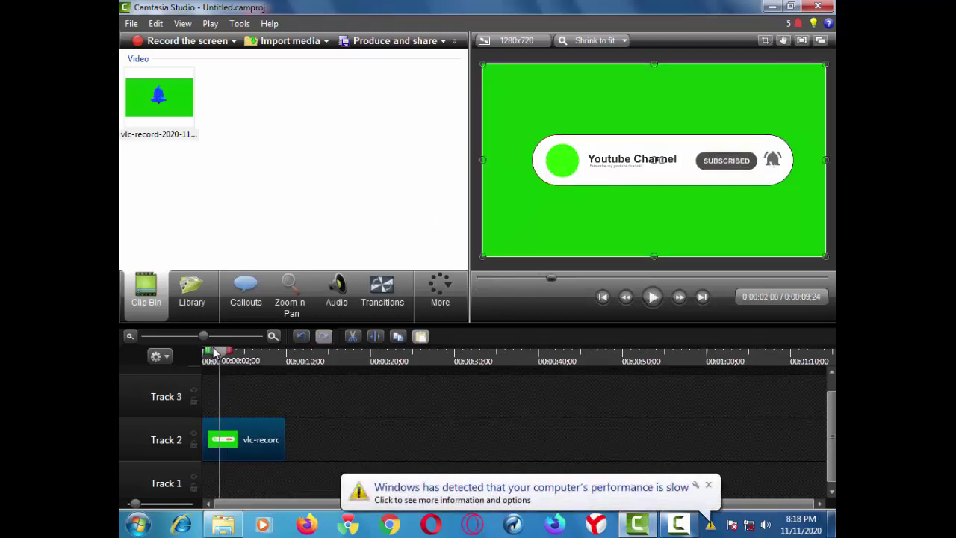
drag(215, 352, 171, 355)
key(space)
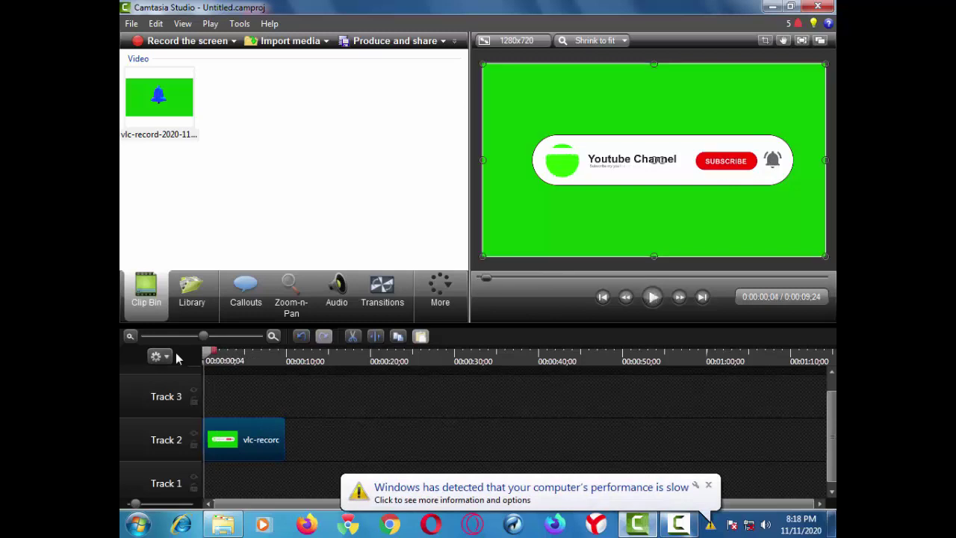
Step: Undo the last two edits to the Track 2 clip and play the restored clip up to 0:00:05;00
key(ctrl+z)
key(ctrl+z)
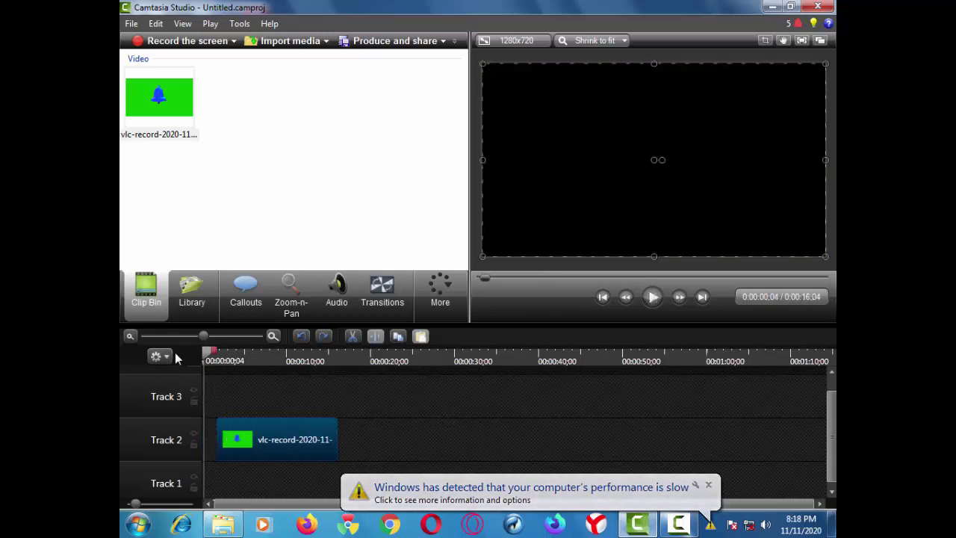
key(space)
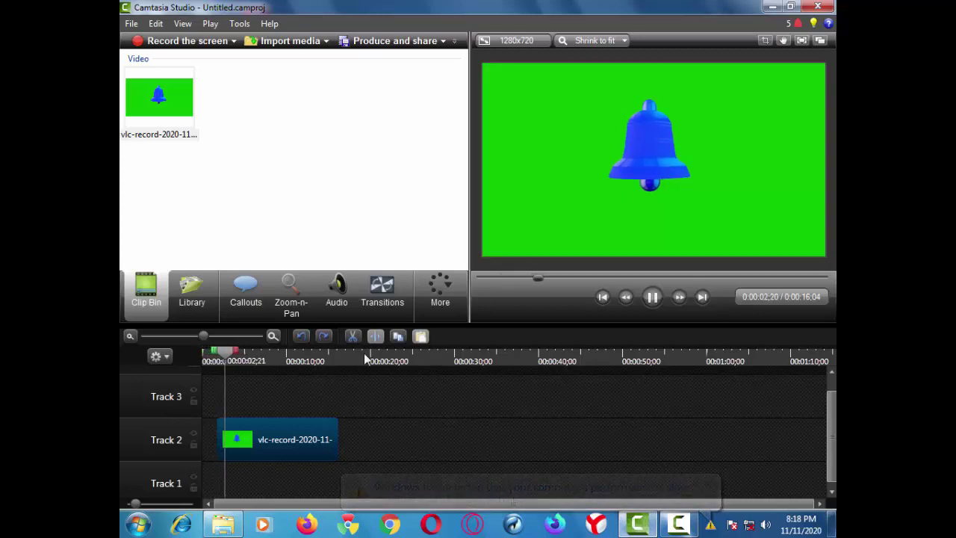
click(291, 441)
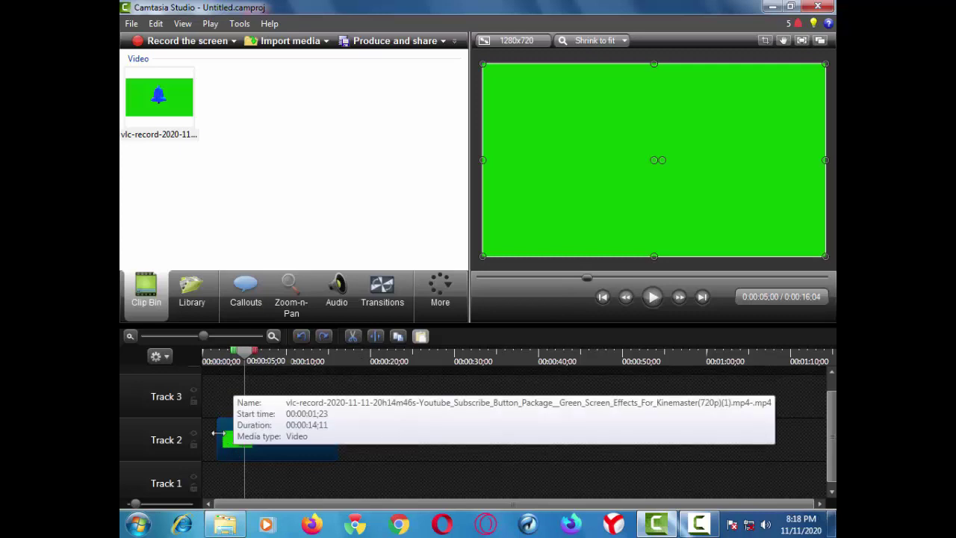
Step: Trim the blue bell intro off the start of the Track 2 clip and move the clip to the beginning of the timeline
click(216, 433)
click(228, 437)
mouse_move(217, 437)
mouse_down()
mouse_move(240, 435)
mouse_move(224, 447)
mouse_up()
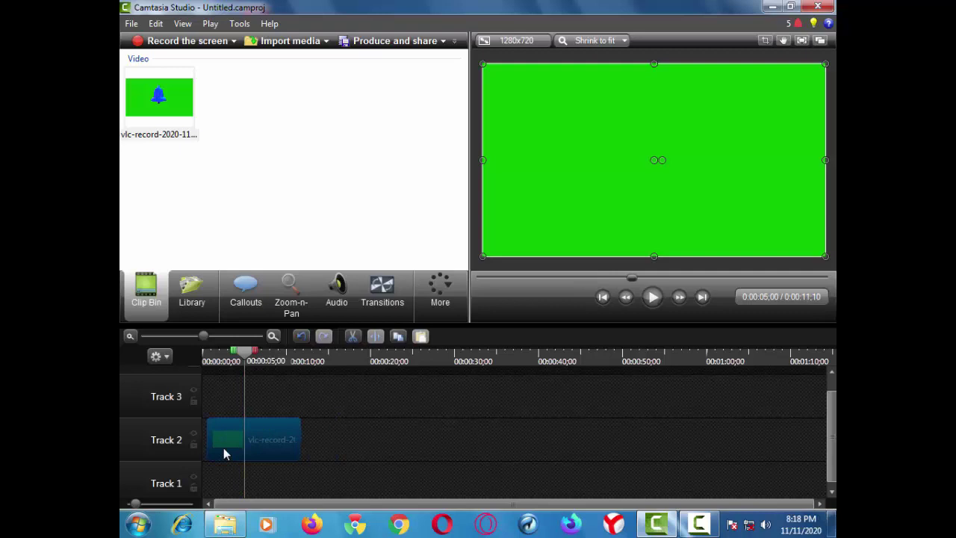
Step: Play the clip from the start and trim its end to remove the following bell animation, leaving a duration of 00:00:07;24
click(475, 279)
key(space)
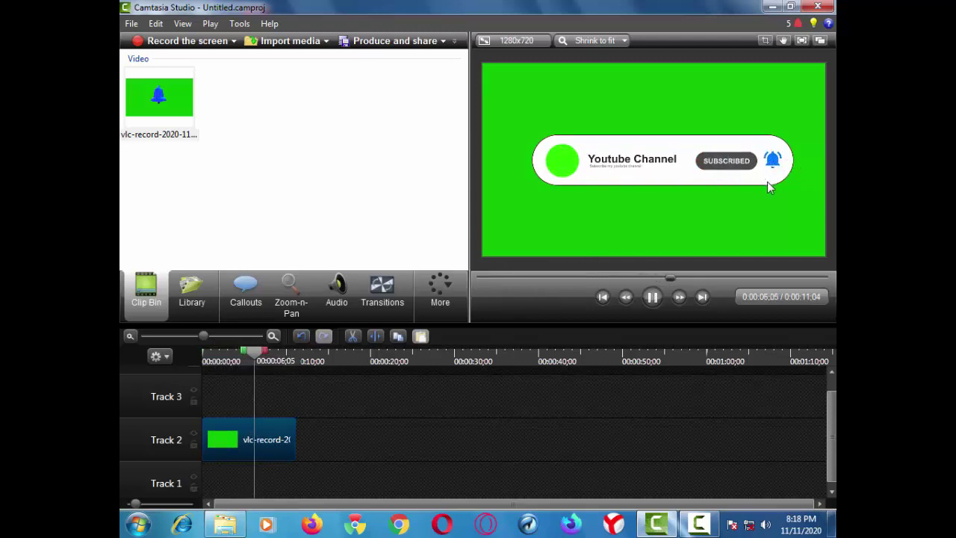
click(585, 240)
drag(294, 439, 274, 439)
key(space)
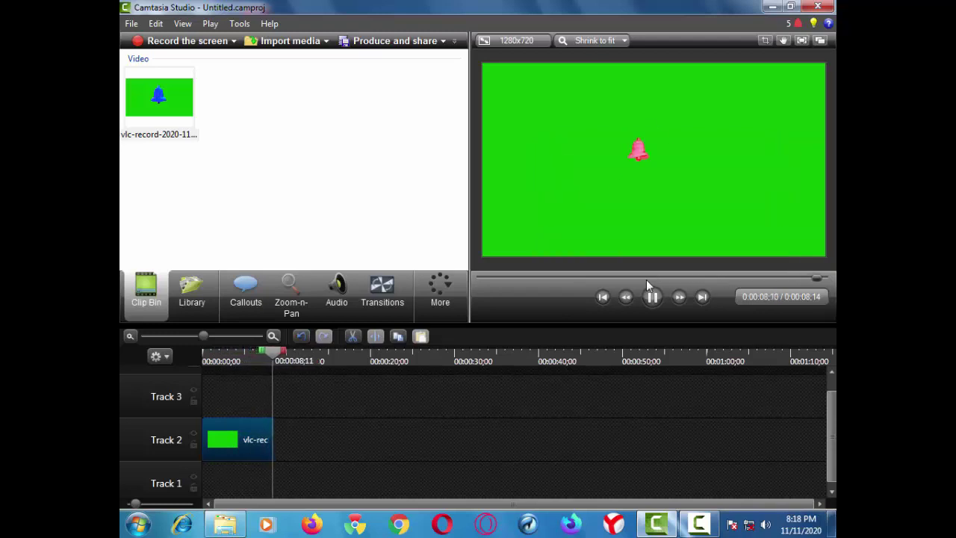
key(space)
drag(272, 439, 266, 440)
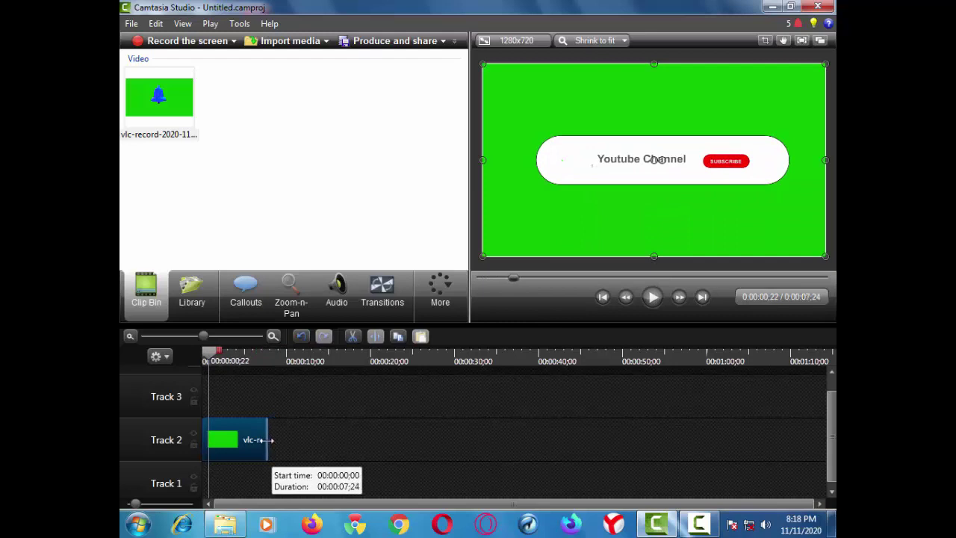
Step: Play the trimmed clip through, replay it from the start, and pause at 0:00:03;19, where the bell is blue
key(space)
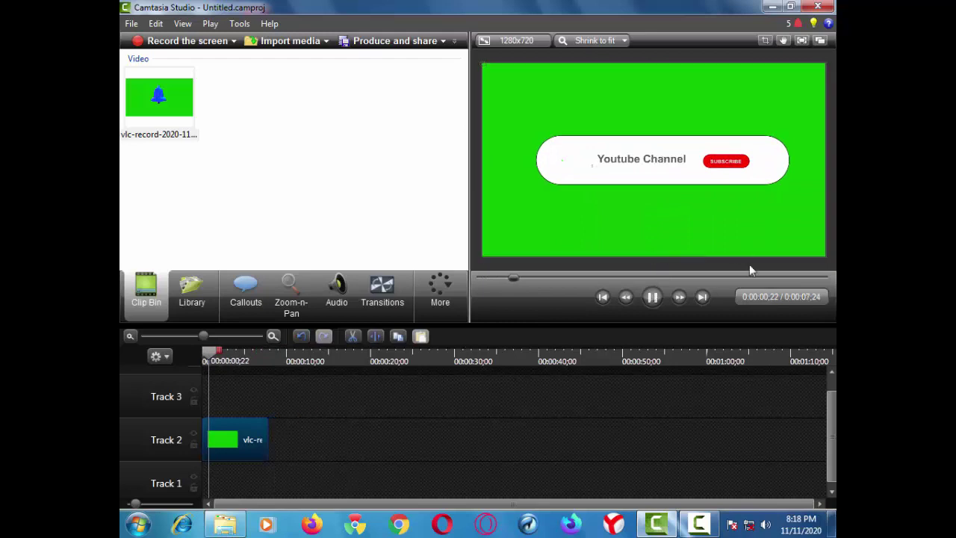
click(788, 277)
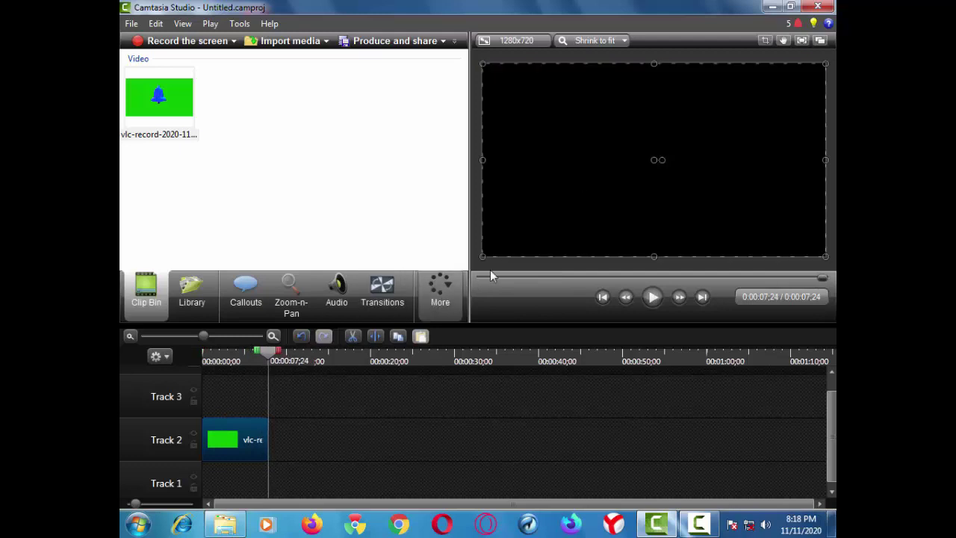
click(480, 278)
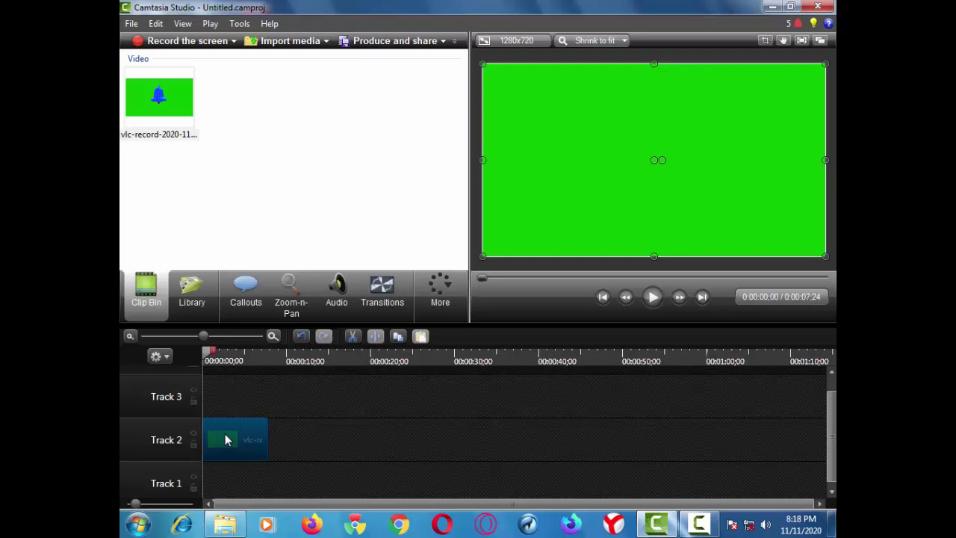
click(642, 298)
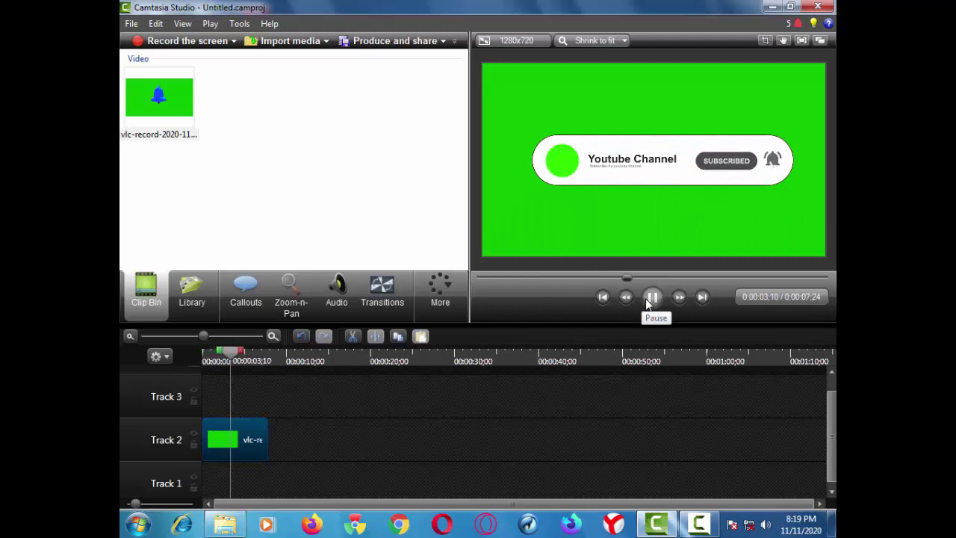
click(650, 299)
Step: Switch to Windows Explorer and look through the 2020 Data and channel data folders on Local Disk (L:) for a portrait photo, viewing 3456
click(773, 7)
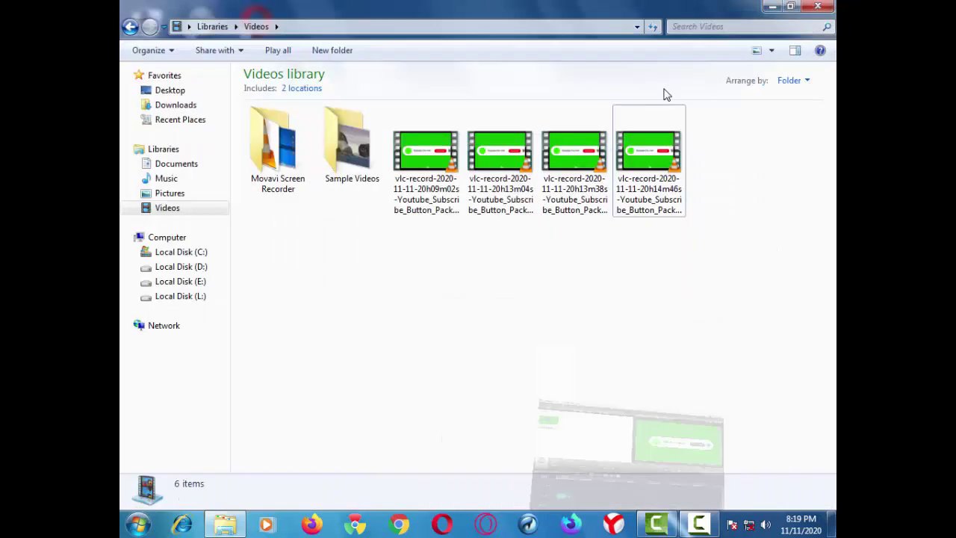
click(182, 296)
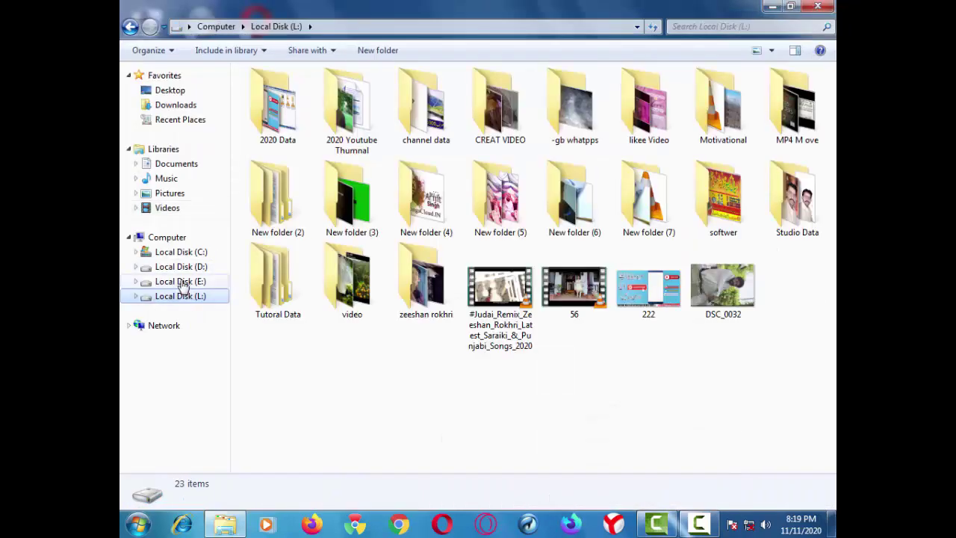
click(182, 283)
click(184, 297)
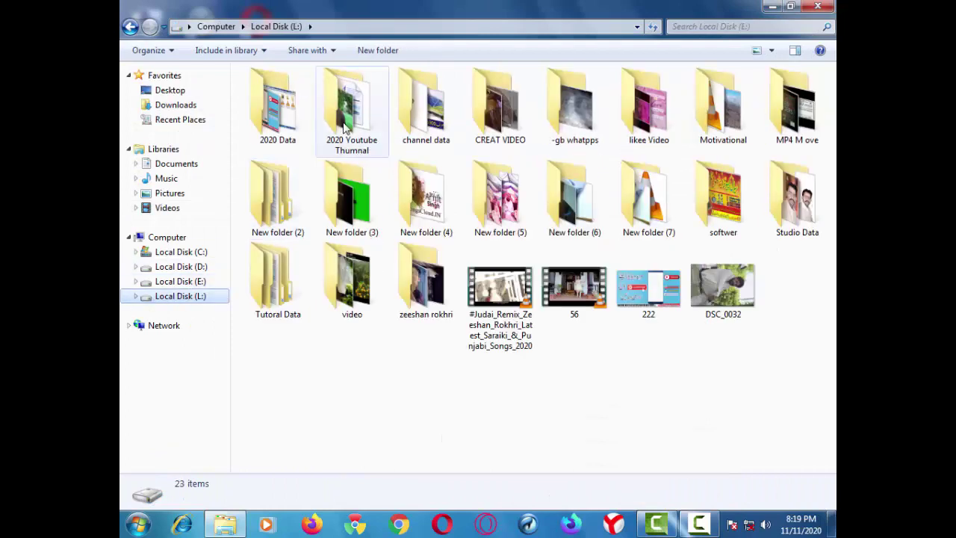
double_click(280, 135)
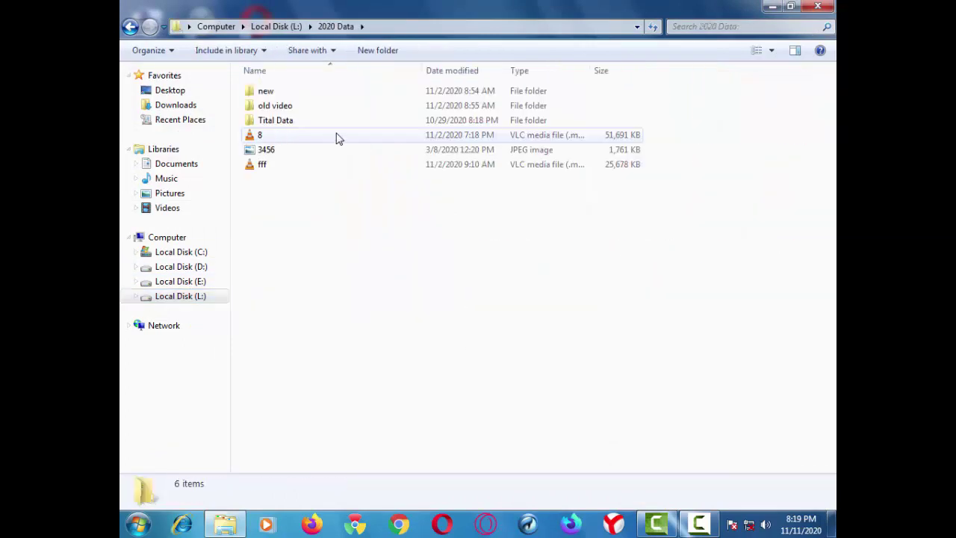
double_click(273, 149)
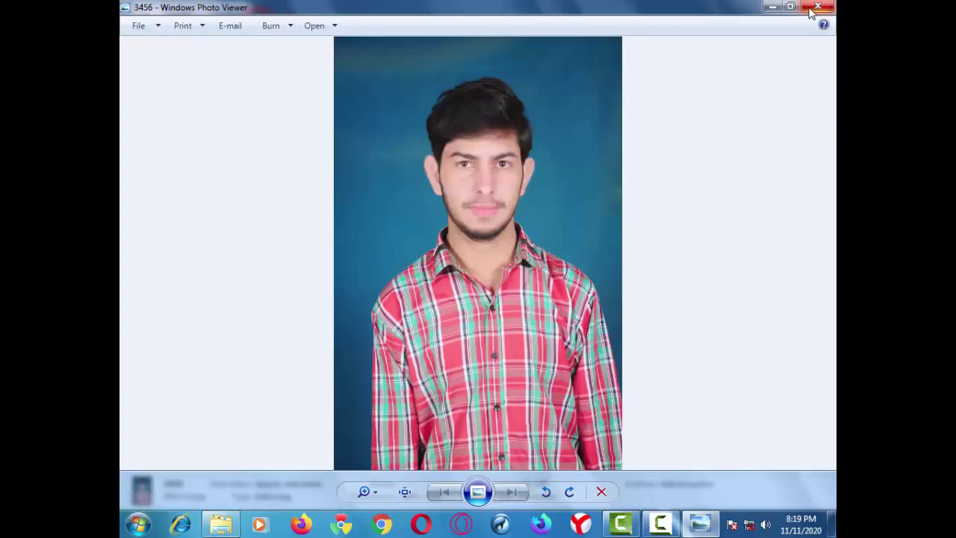
click(817, 7)
key(BackSpace)
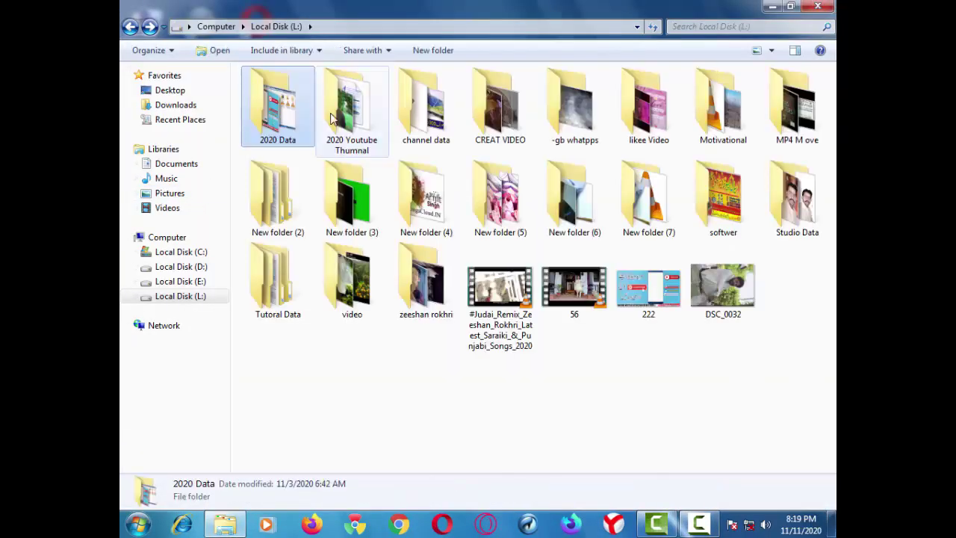
click(352, 123)
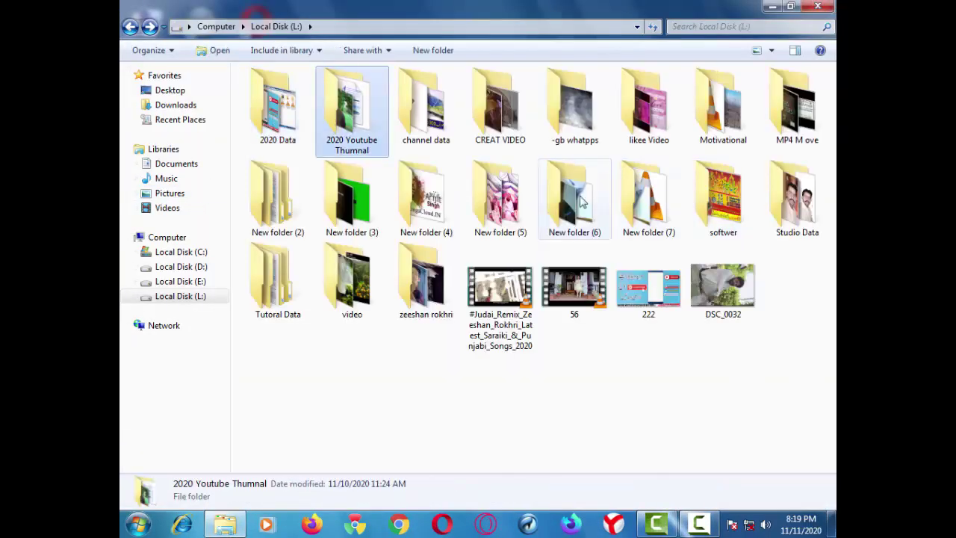
double_click(438, 133)
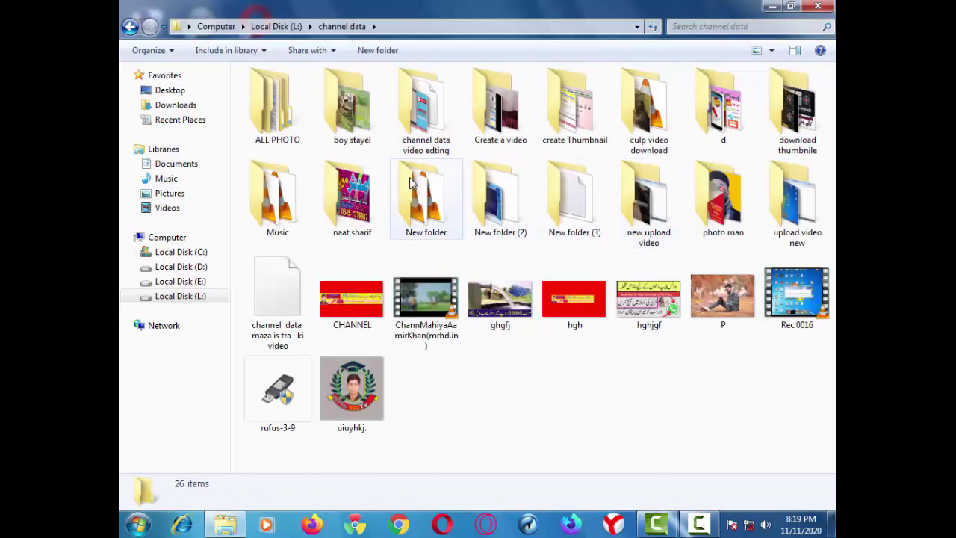
key(BackSpace)
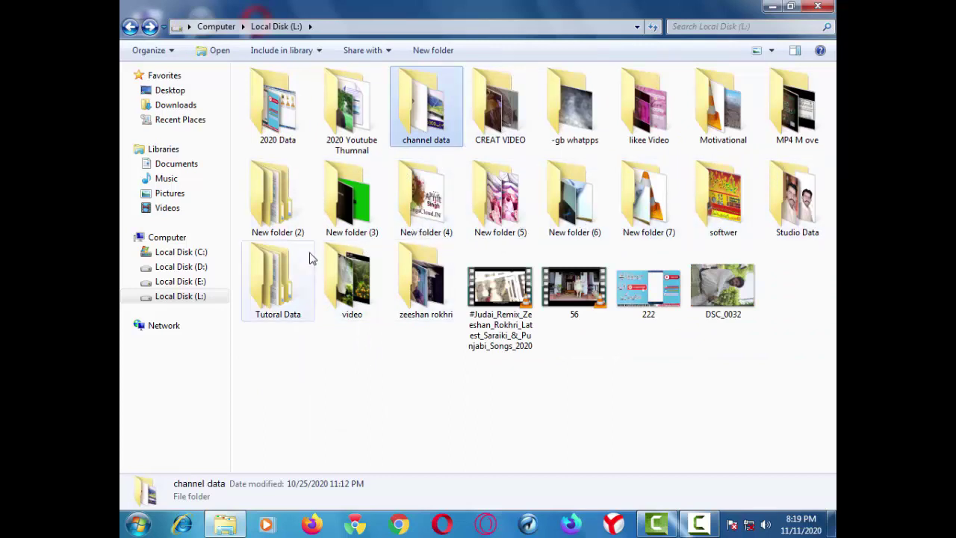
Step: Look through the images in the Studio Data folder and view the portrait 444444 at full size
double_click(779, 206)
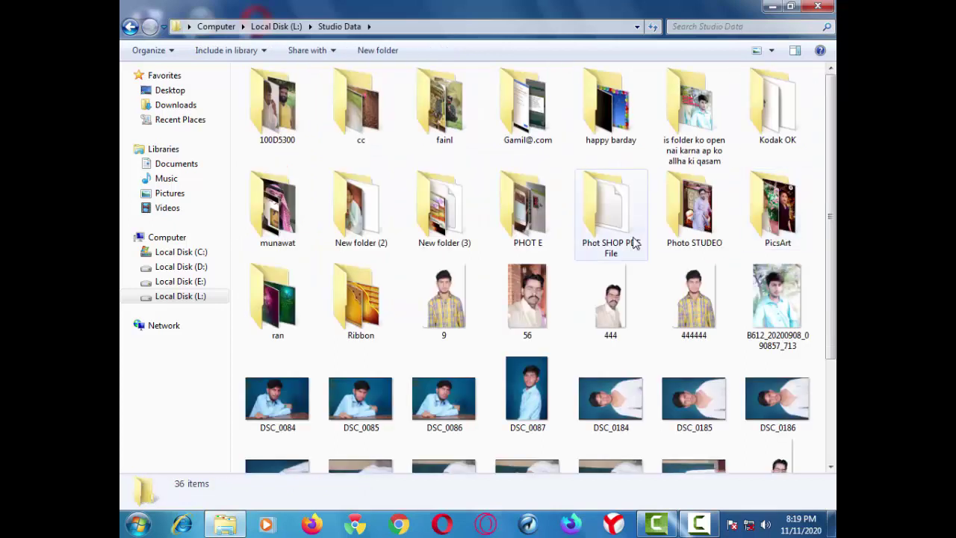
click(445, 299)
scroll(414, 328, down, 2)
scroll(414, 329, up, 2)
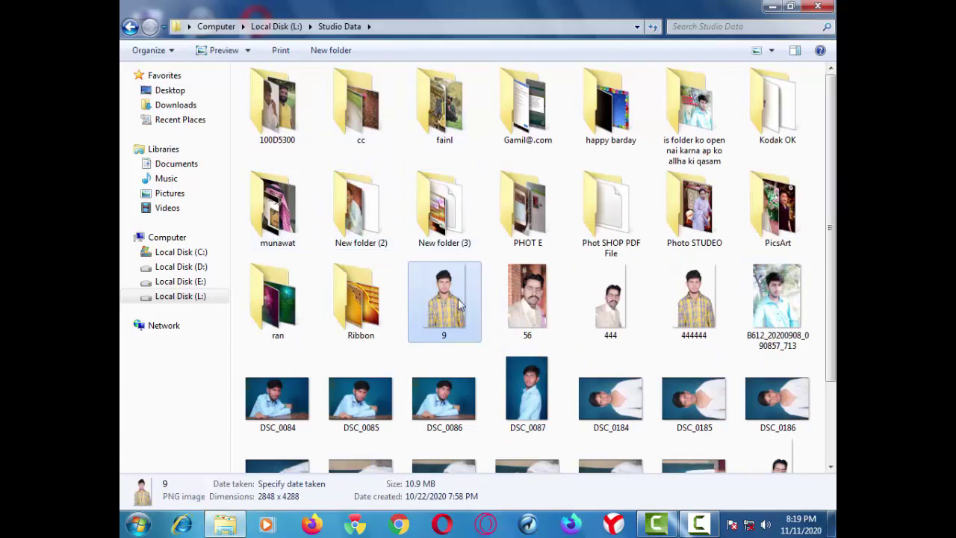
click(718, 306)
scroll(525, 300, down, 2)
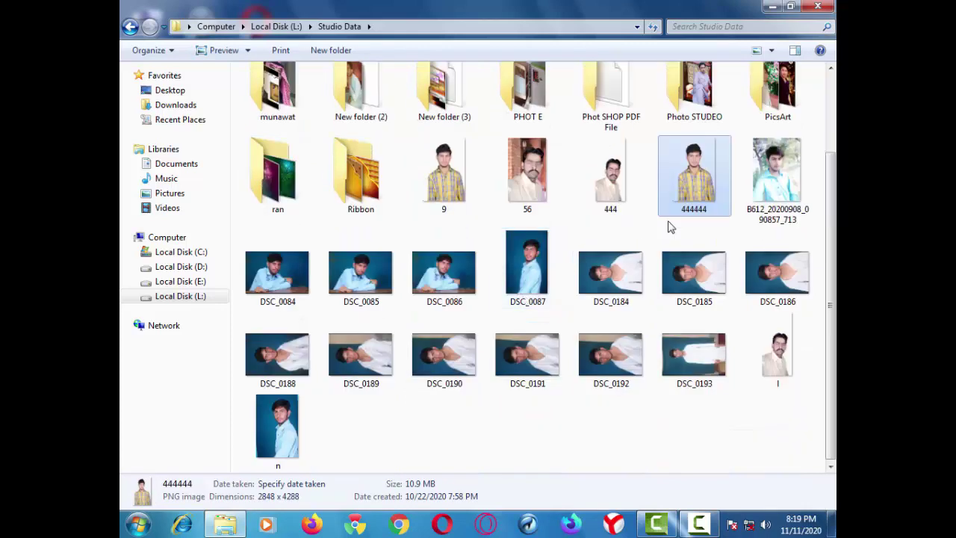
double_click(679, 195)
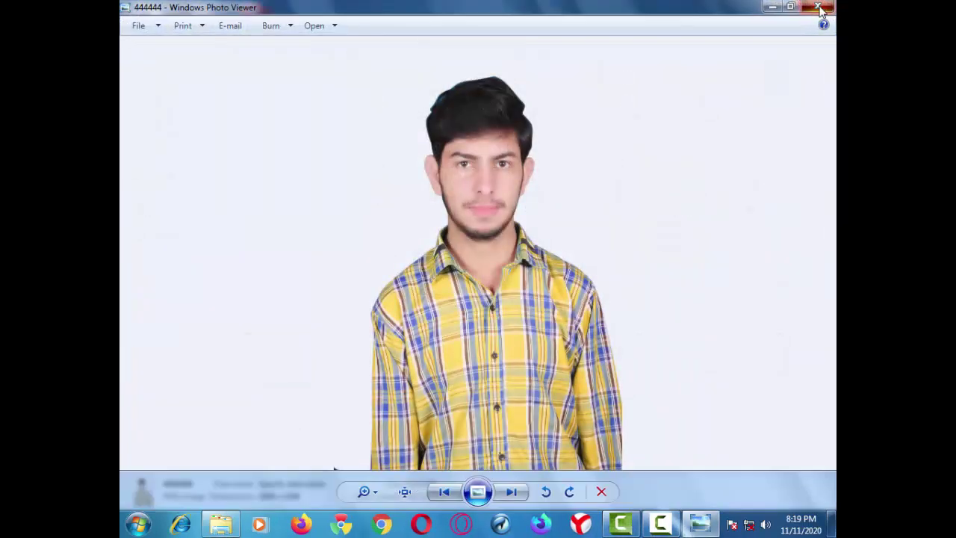
click(819, 6)
click(452, 202)
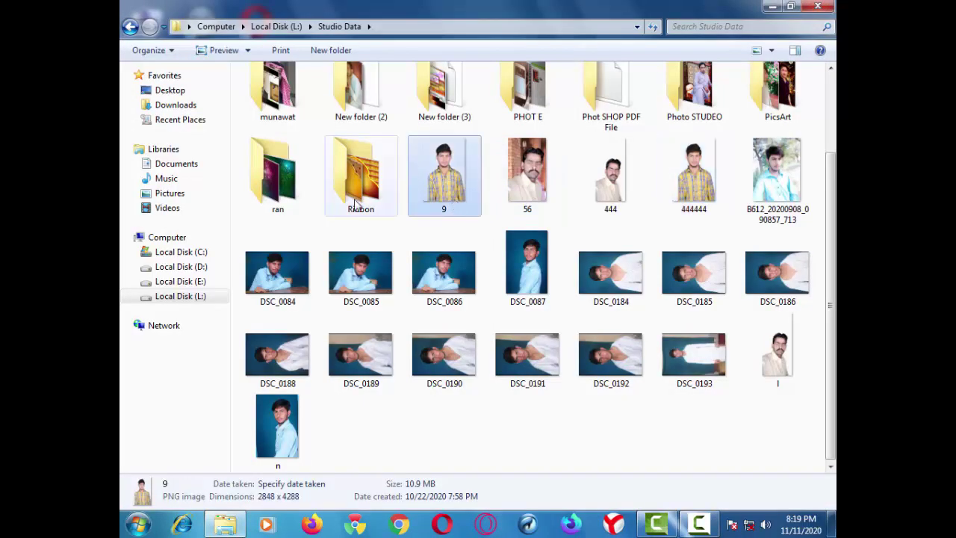
Step: Look through the ran, 100D5300 and other subfolders of Studio Data for a suitable picture
double_click(304, 196)
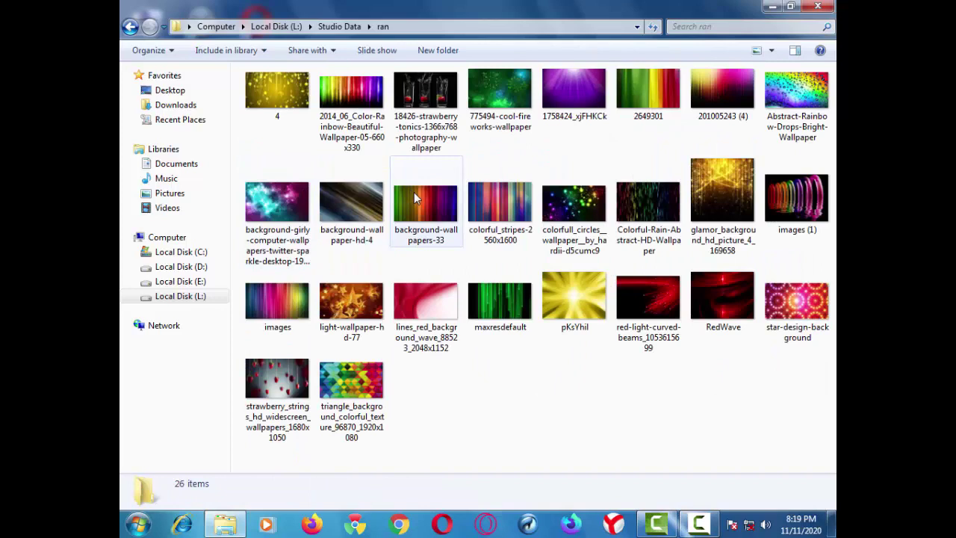
key(BackSpace)
double_click(355, 208)
scroll(343, 202, down, 3)
key(BackSpace)
double_click(275, 127)
key(BackSpace)
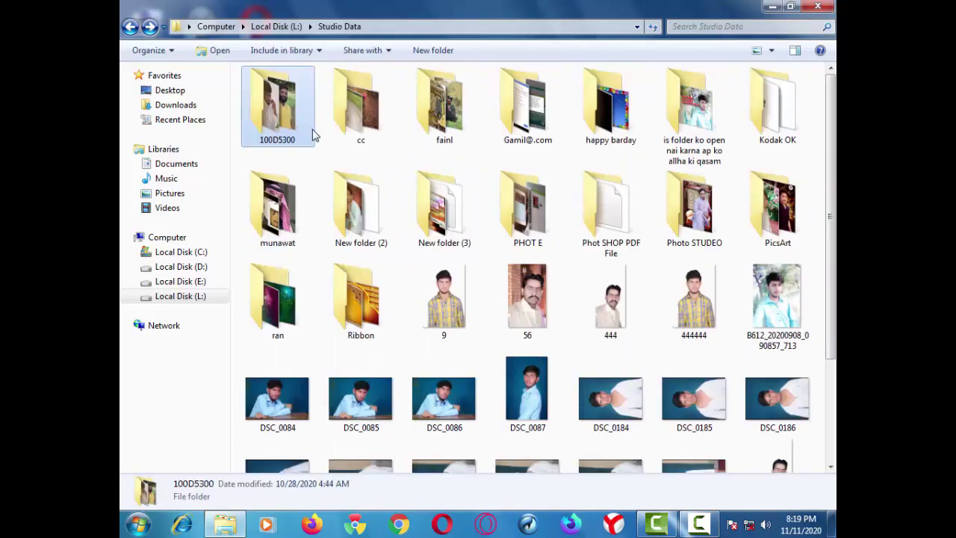
double_click(342, 208)
key(BackSpace)
Step: Open the naat sharif folder inside channel data and import the image 444445 into Camtasia Studio's clip bin
click(416, 145)
key(BackSpace)
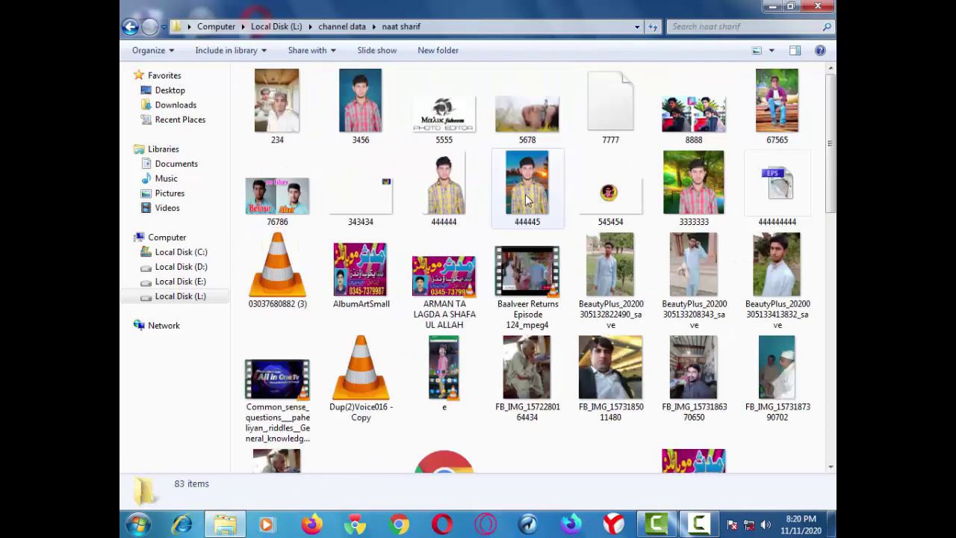
drag(527, 200, 291, 182)
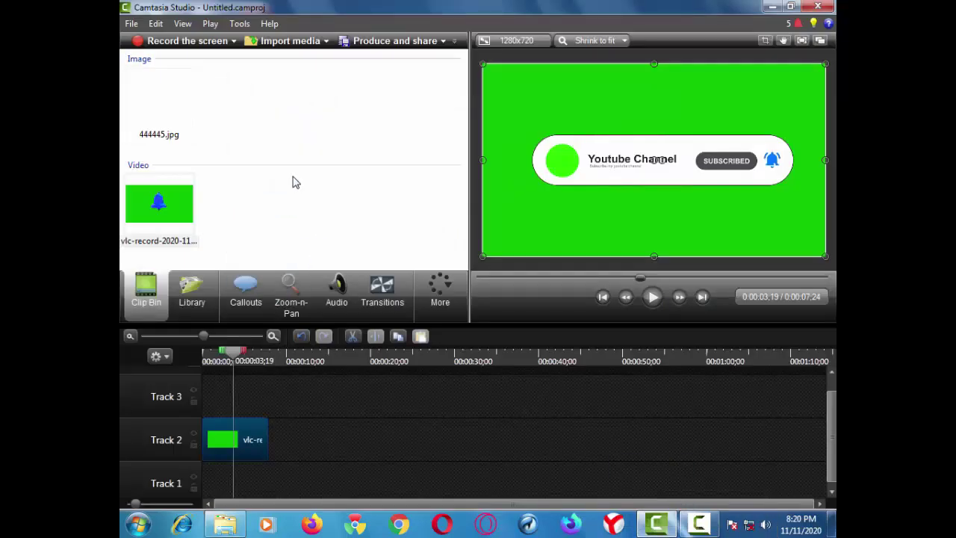
click(161, 108)
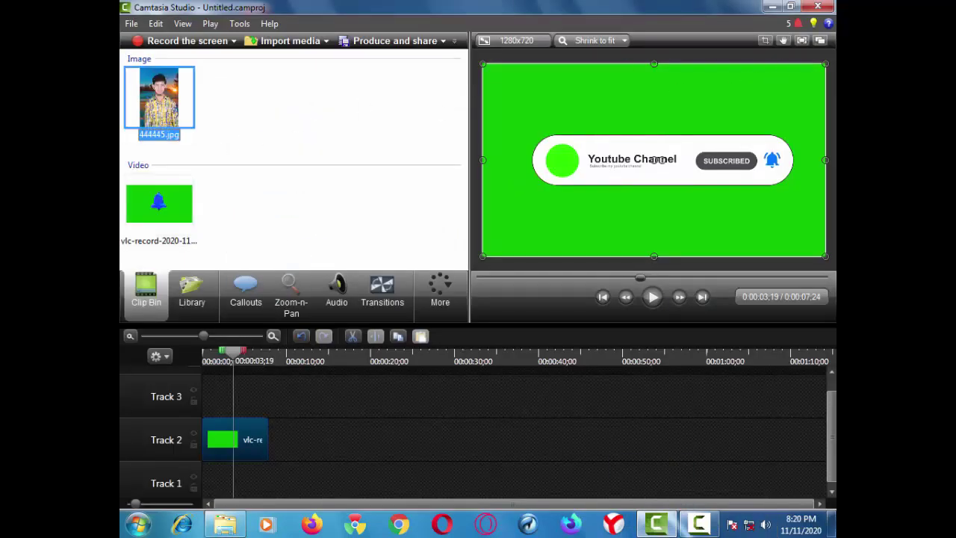
Step: Launch Adobe Photoshop and open 444445.jpg from the naat sharif folder in it
click(138, 523)
click(188, 202)
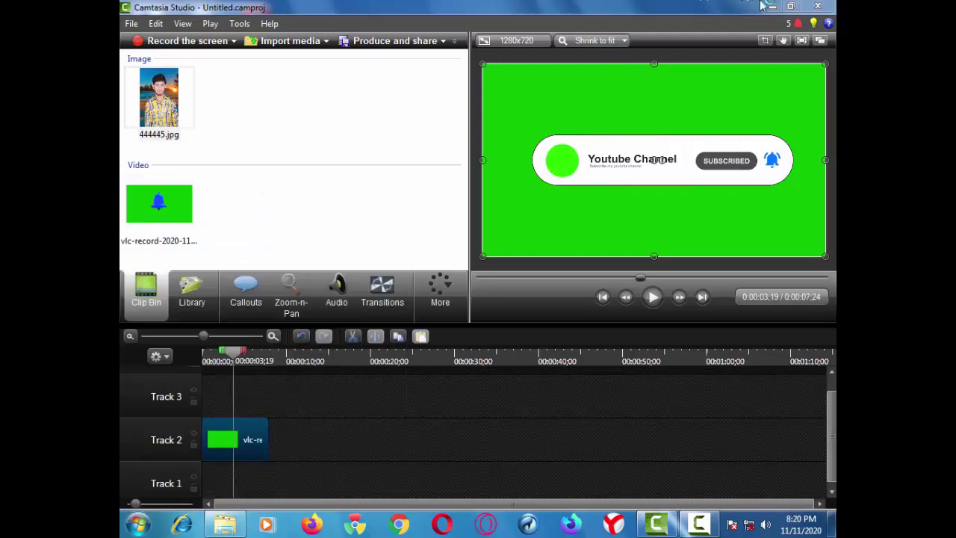
click(772, 6)
drag(785, 472, 475, 305)
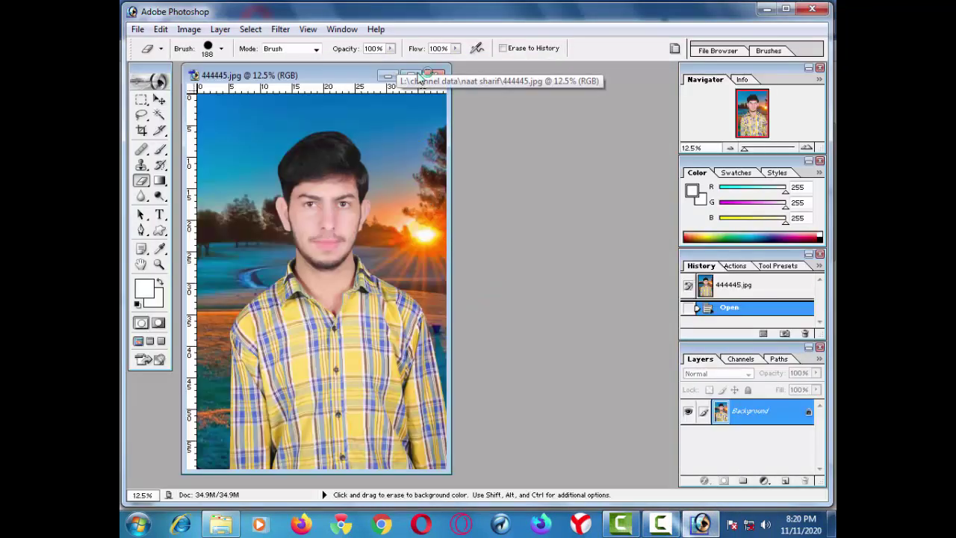
Step: Draw an elliptical selection around the head and shoulders in the portrait and nudge its outline down
click(411, 76)
key(ctrl+0)
drag(142, 103, 194, 107)
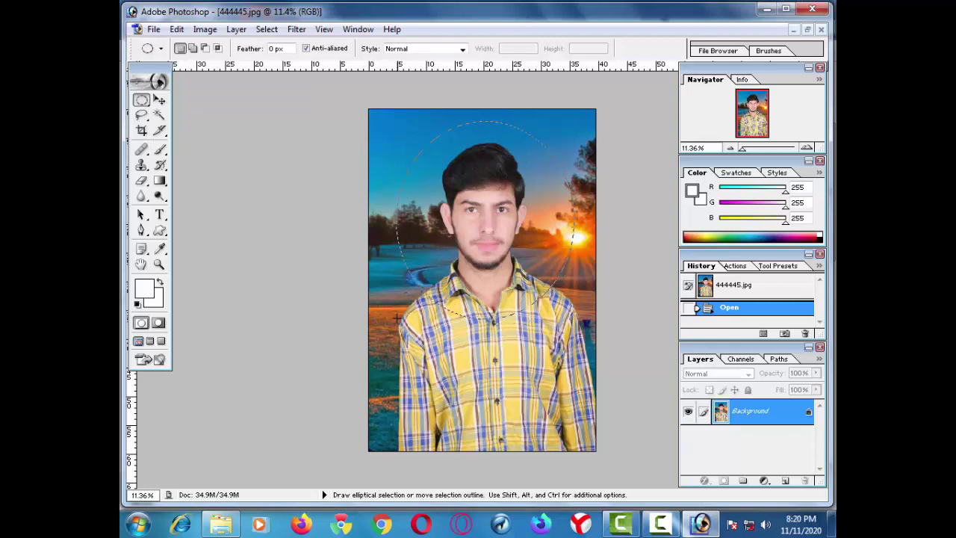
drag(396, 317, 397, 321)
key(Down)
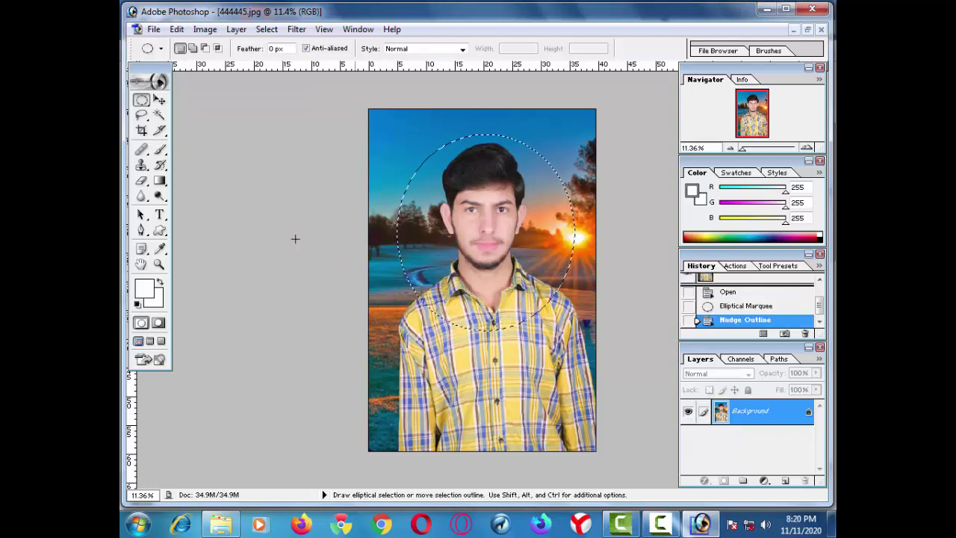
Step: Copy the elliptical selection to a new layer, delete the Background layer, and move the cutout slightly down
click(157, 99)
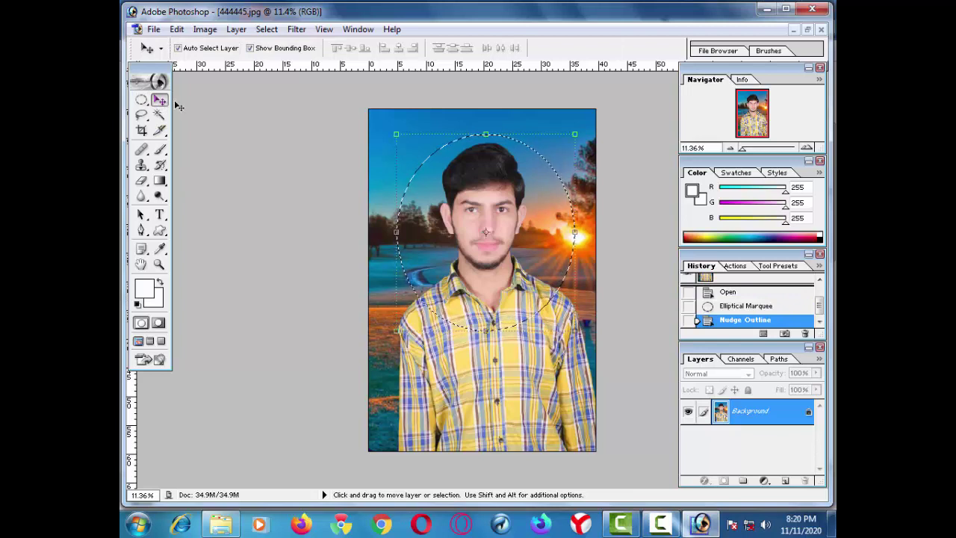
key(ctrl+j)
drag(729, 441, 804, 482)
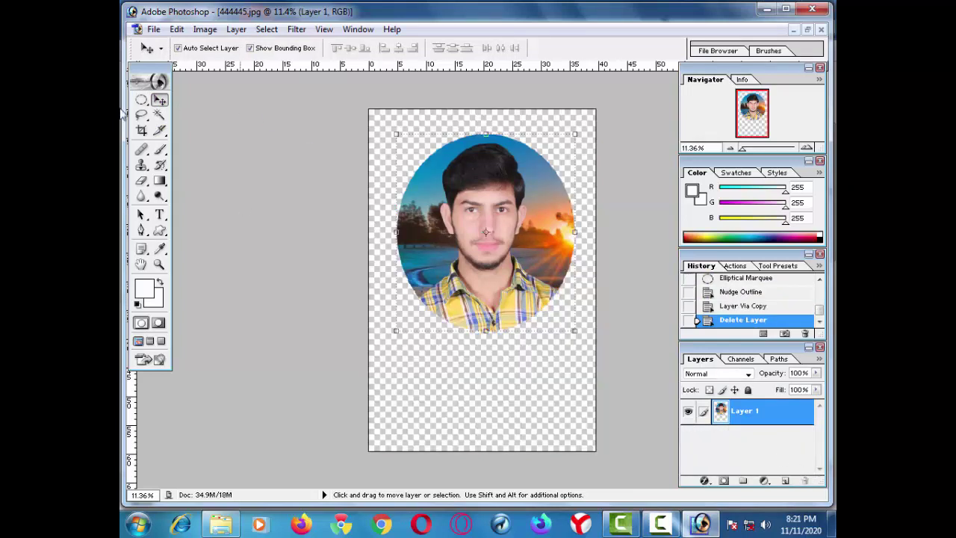
drag(396, 222, 392, 238)
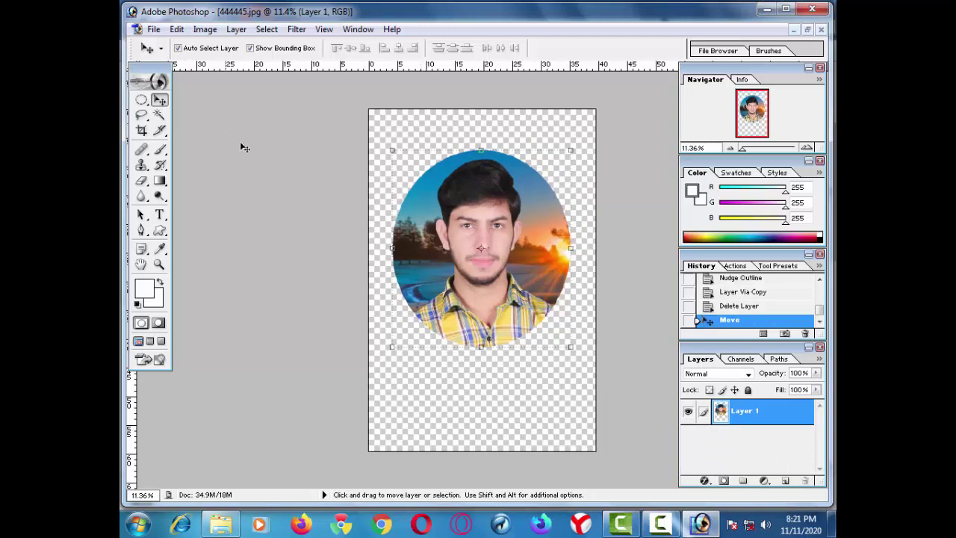
Step: Add a drop shadow to the cutout layer with a distance of 14 px and a spread of 2%
click(703, 480)
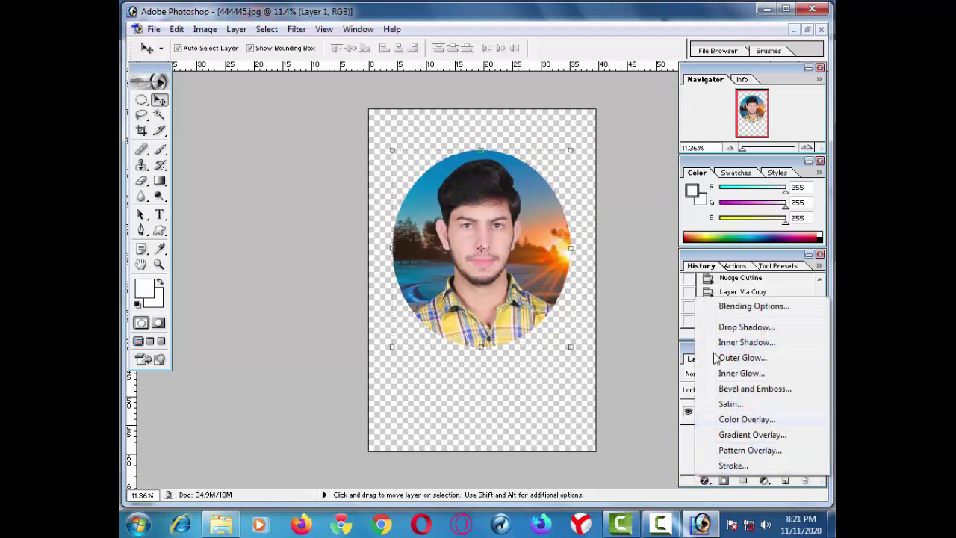
click(717, 327)
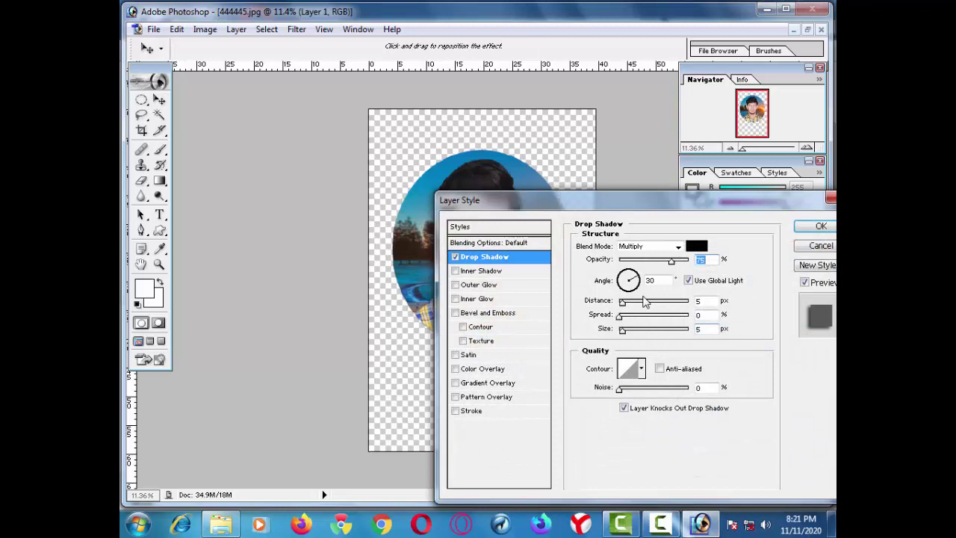
click(628, 302)
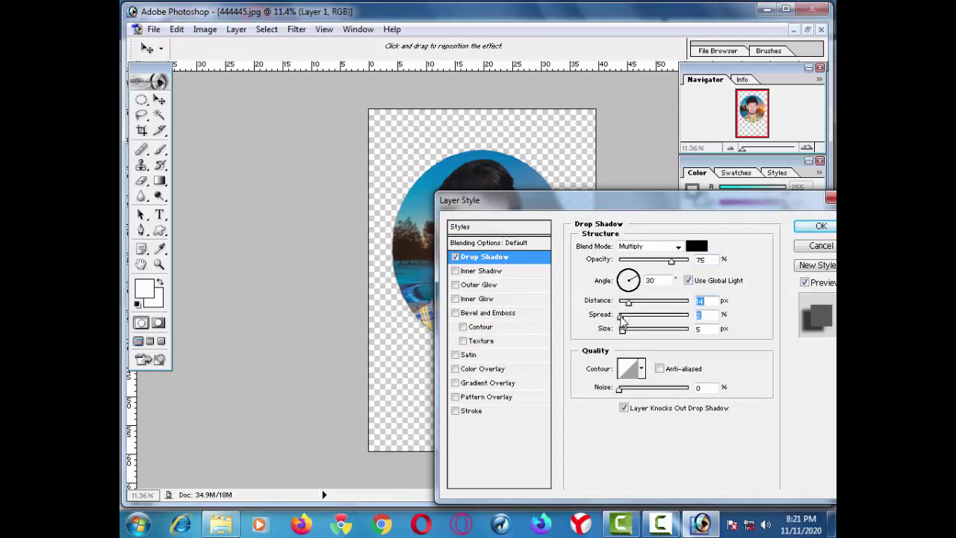
key(Return)
Step: Save the cutout for web as a transparent PNG-24 named 444445 in My Documents
click(150, 29)
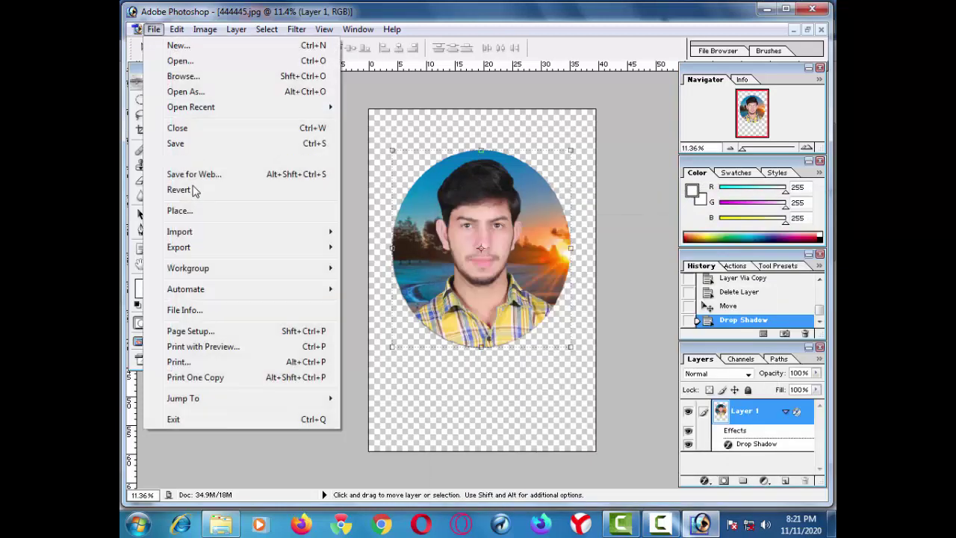
click(201, 176)
key(Return)
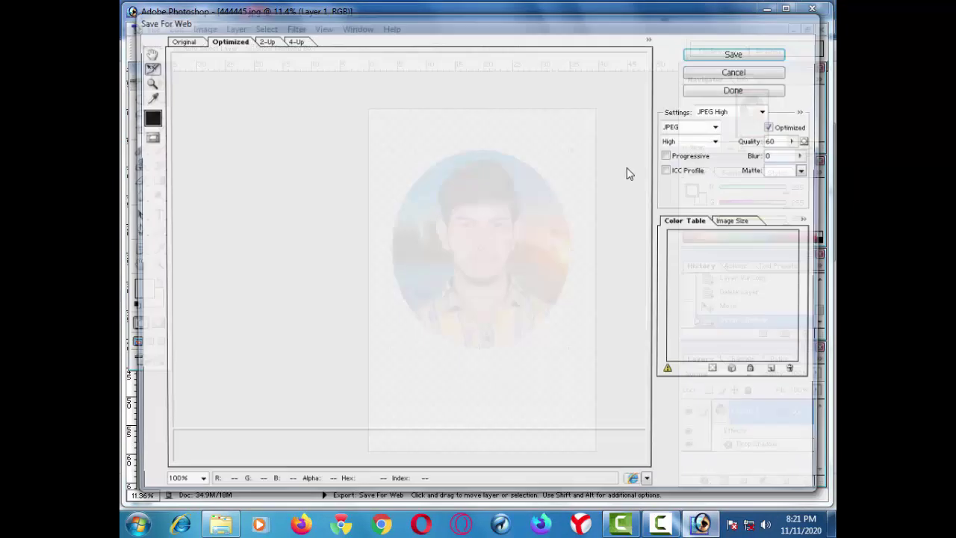
click(689, 129)
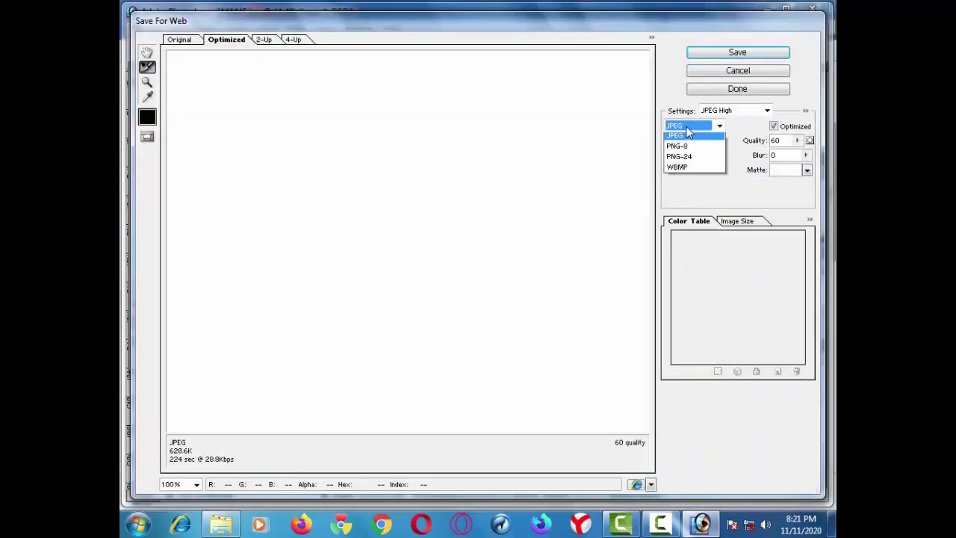
click(707, 170)
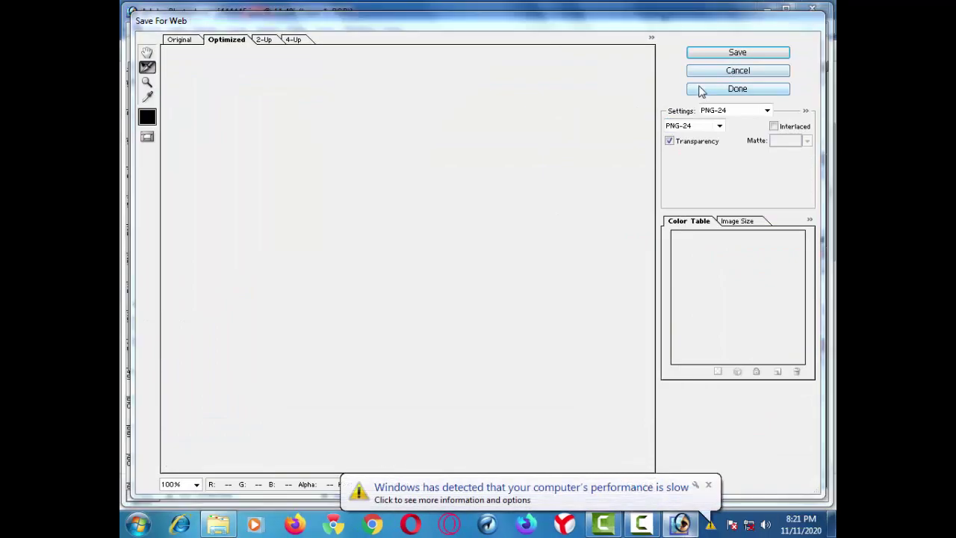
click(737, 54)
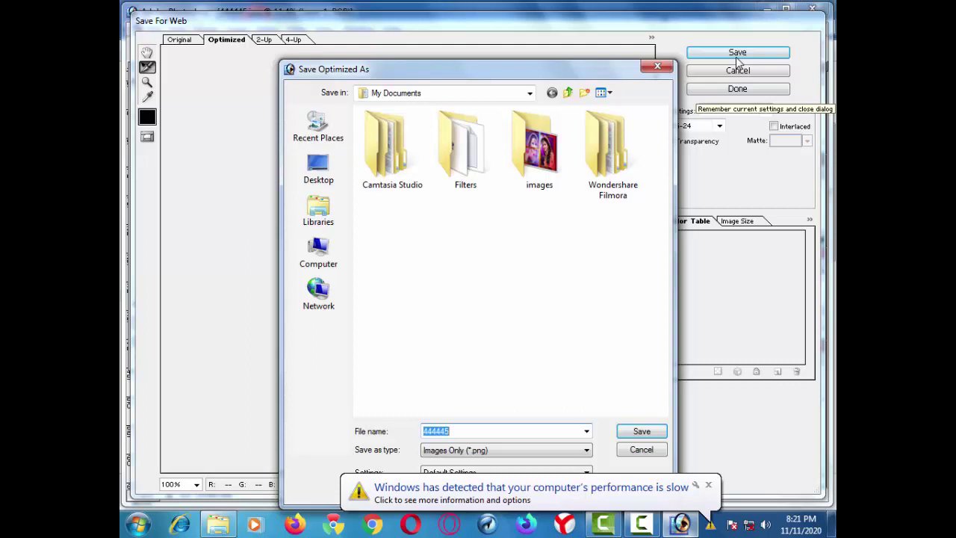
key(Return)
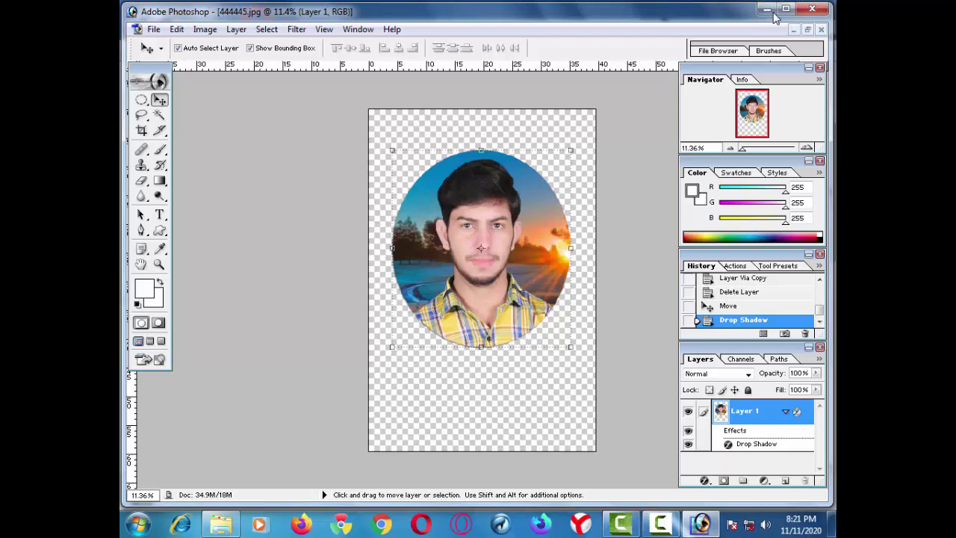
Step: Find the round 444445 PNG in the Documents library and import it into Camtasia Studio's clip bin
click(767, 9)
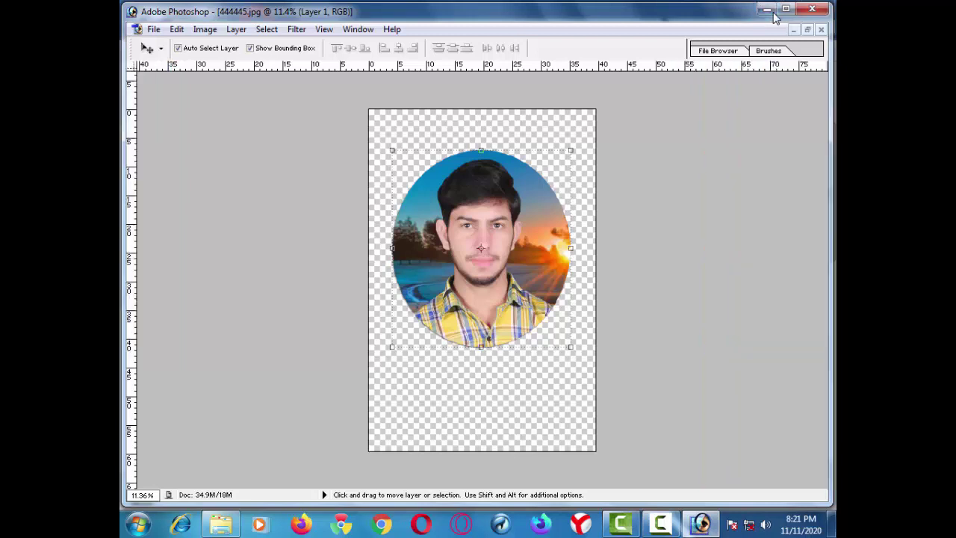
click(183, 163)
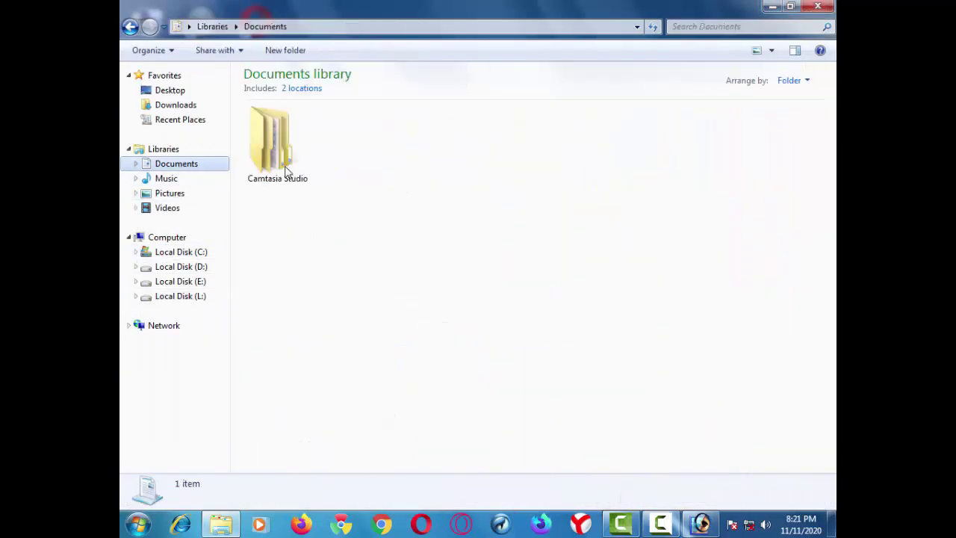
double_click(445, 152)
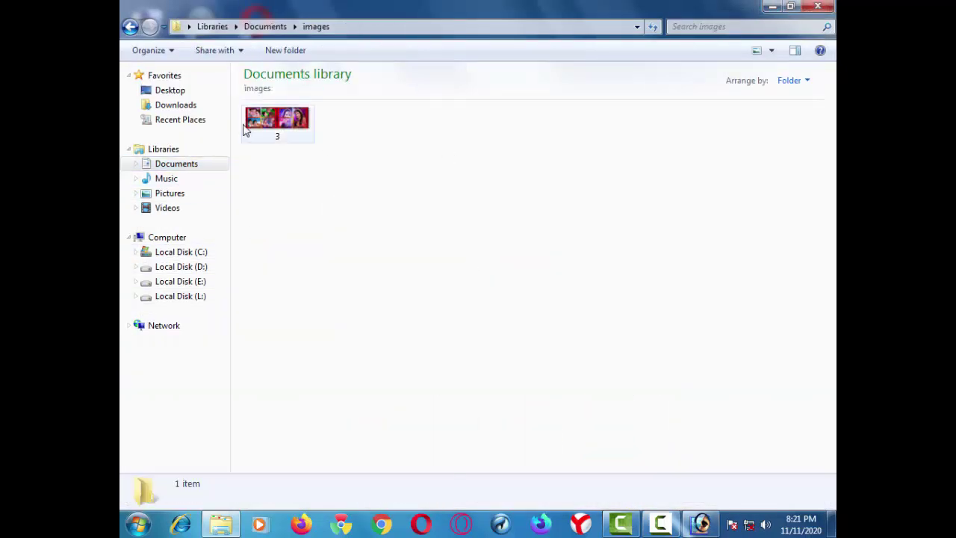
key(BackSpace)
scroll(515, 254, down, 3)
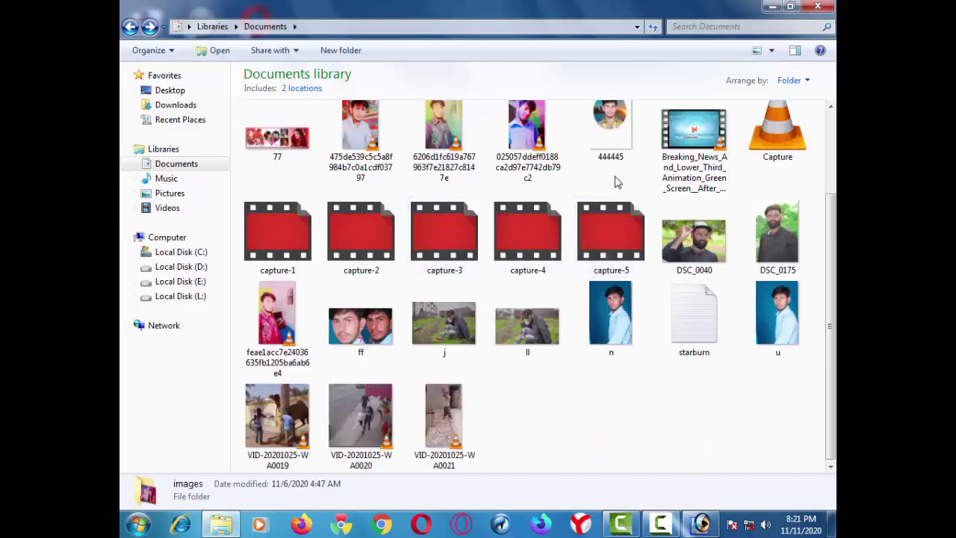
click(605, 149)
drag(605, 149, 336, 191)
drag(342, 144, 352, 145)
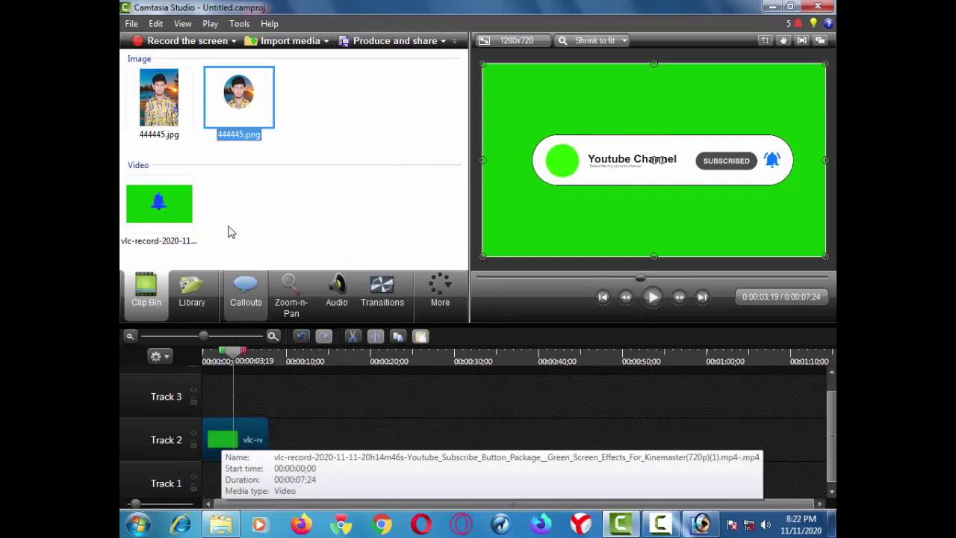
Step: Place 444445.png on Track 3 above the video, shrink it, and move it toward the green picture circle
drag(236, 114, 254, 394)
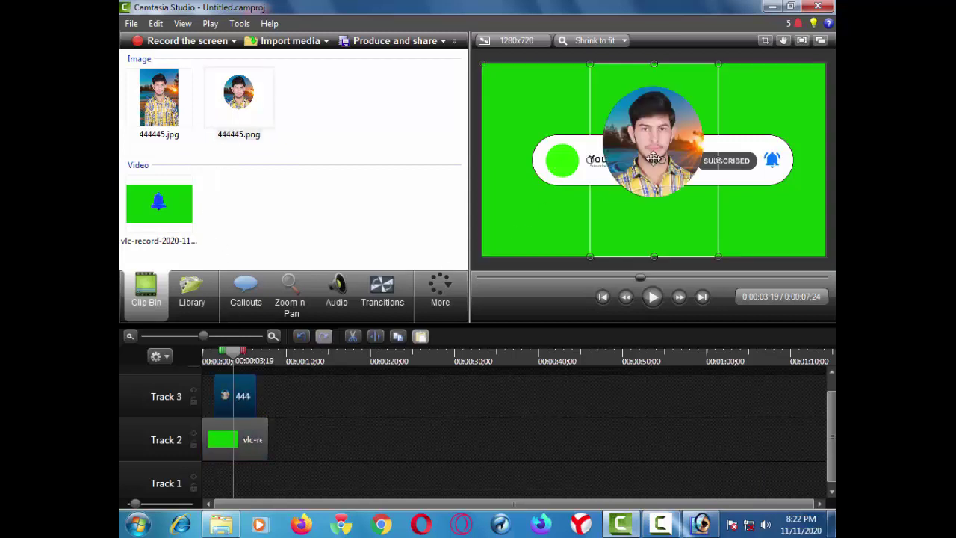
drag(647, 152, 629, 191)
drag(698, 104, 649, 178)
drag(624, 212, 600, 151)
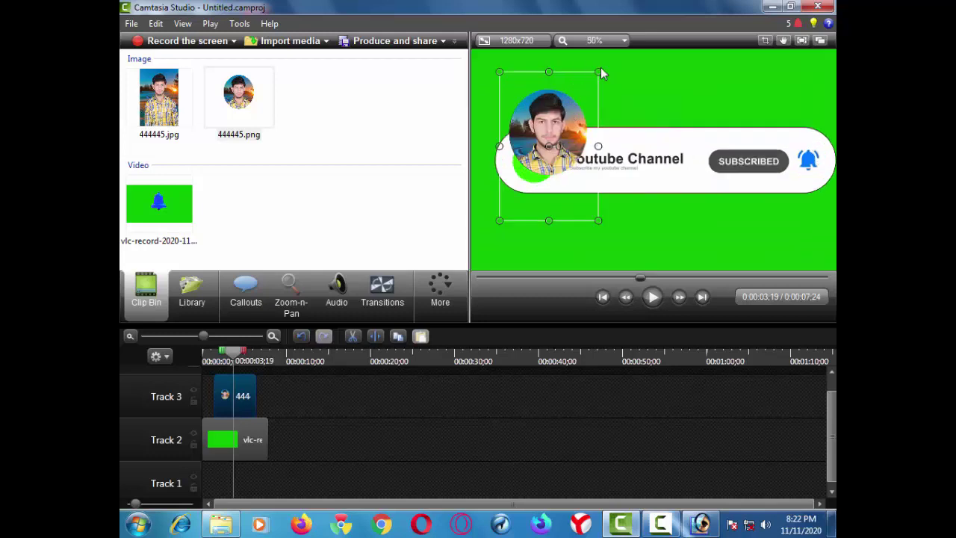
Step: Scale down and position the round portrait so it covers the green circle beside the Youtube Channel text
scroll(600, 71, up, 1)
drag(586, 57, 543, 121)
drag(507, 153, 508, 152)
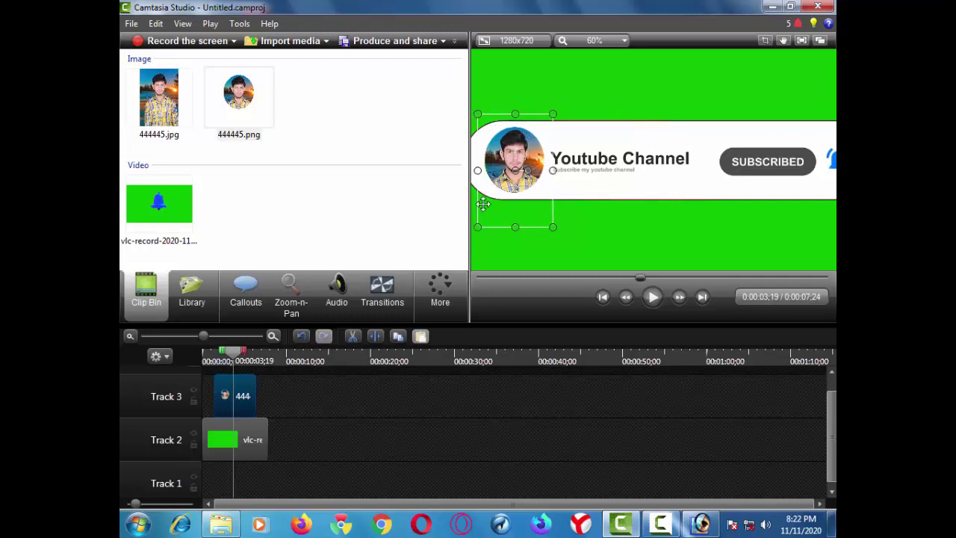
drag(522, 178, 470, 171)
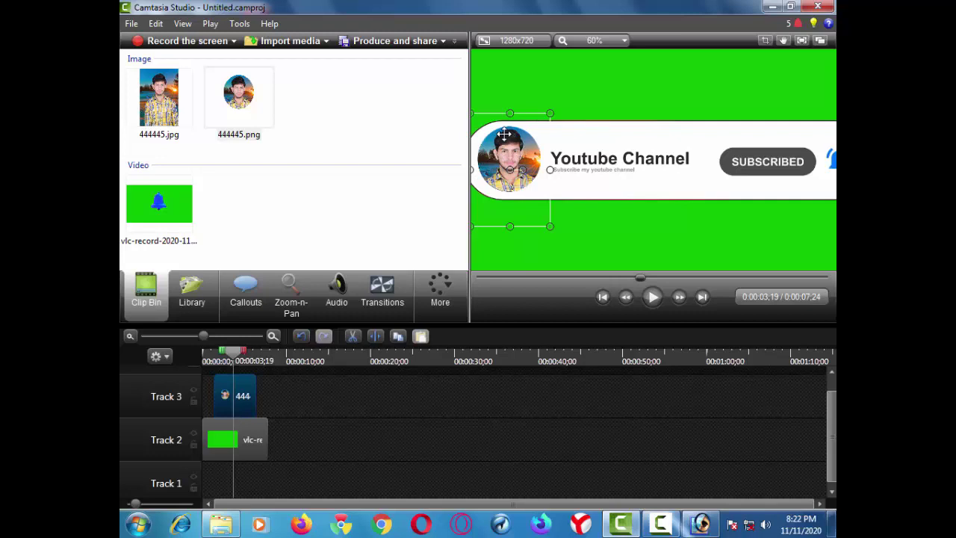
drag(504, 133, 507, 133)
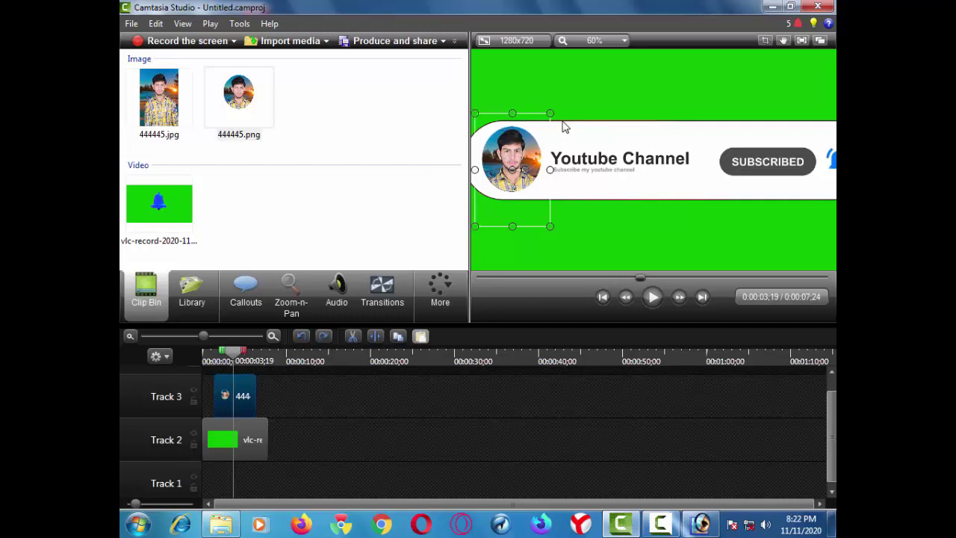
drag(551, 114, 551, 111)
drag(510, 153, 505, 153)
Step: Play the video from the beginning and shift the portrait clip slightly earlier on Track 3 to match the circle's appearance
click(251, 445)
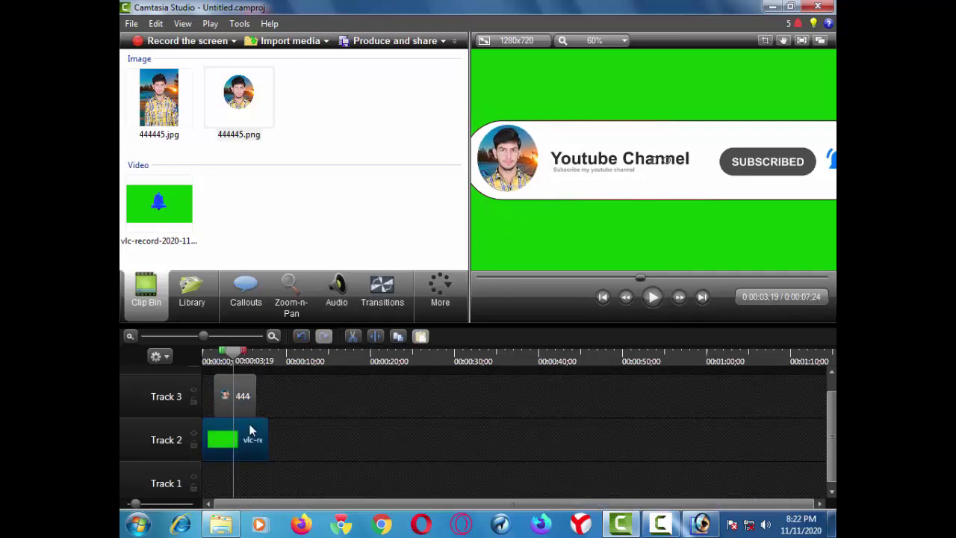
scroll(283, 379, down, 2)
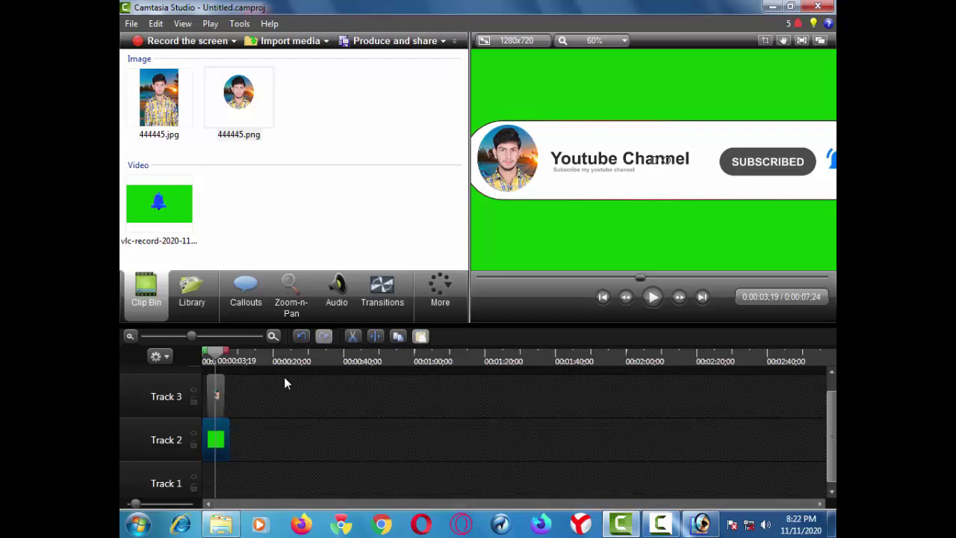
scroll(575, 260, down, 1)
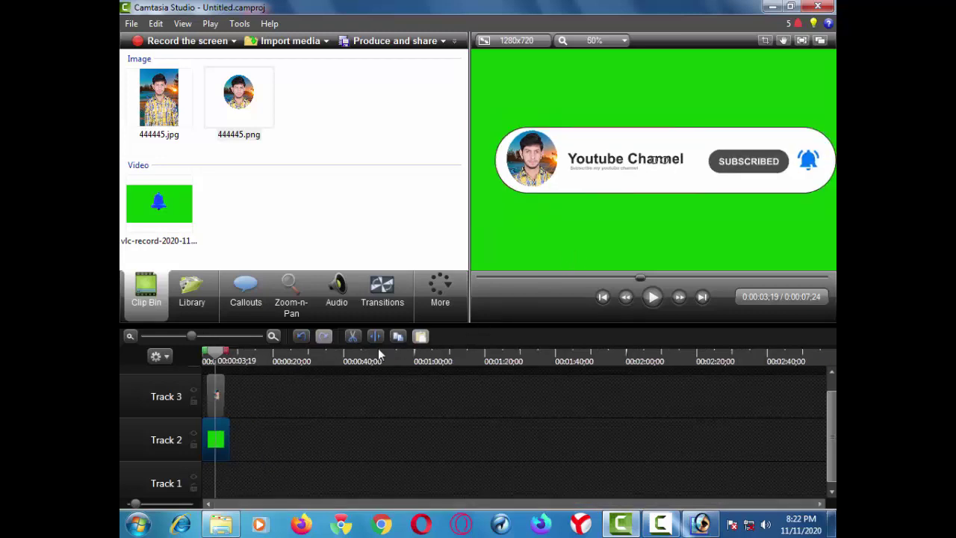
click(479, 277)
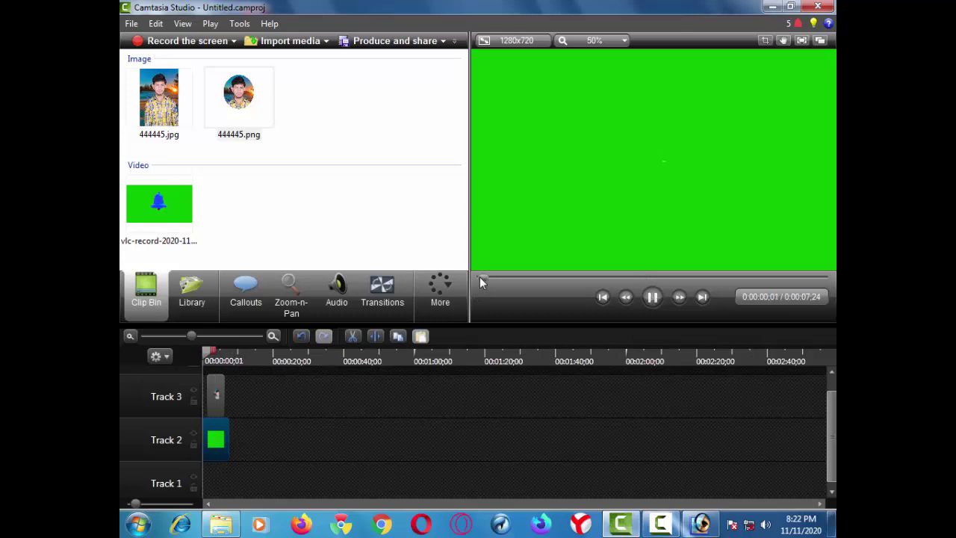
key(space)
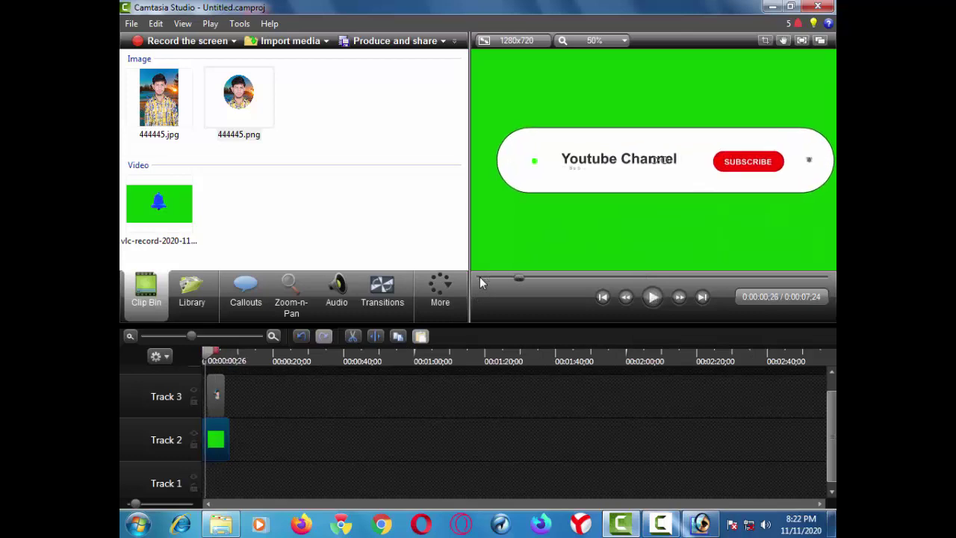
click(216, 399)
key(space)
key(space)
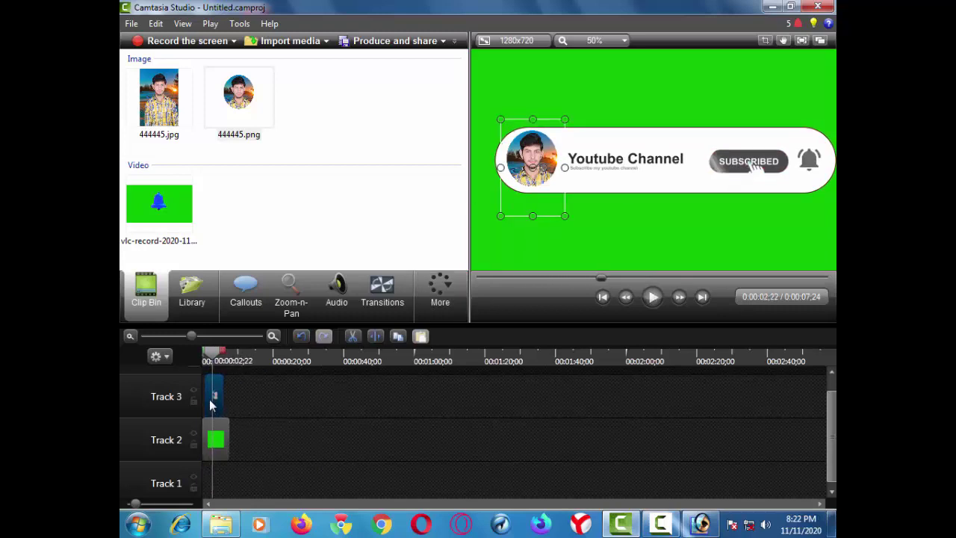
Step: Move the portrait clip from Track 3 to the start of Track 1, beneath the green-screen video, and select the video clip
drag(231, 401, 268, 403)
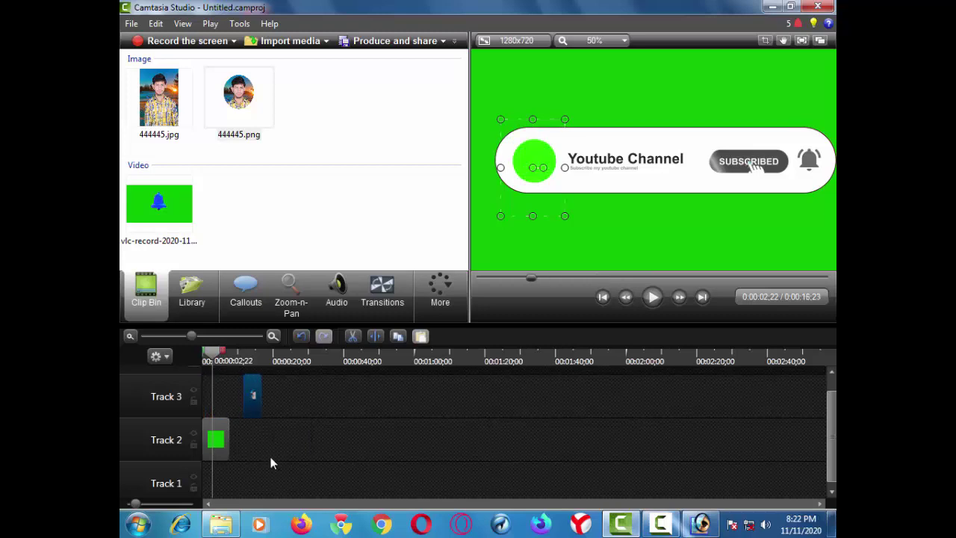
drag(217, 499, 216, 461)
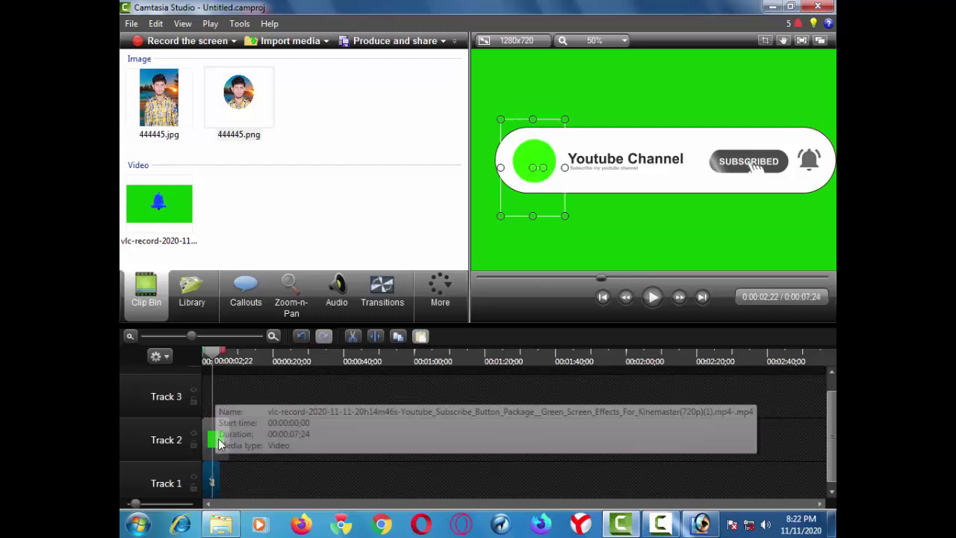
click(219, 437)
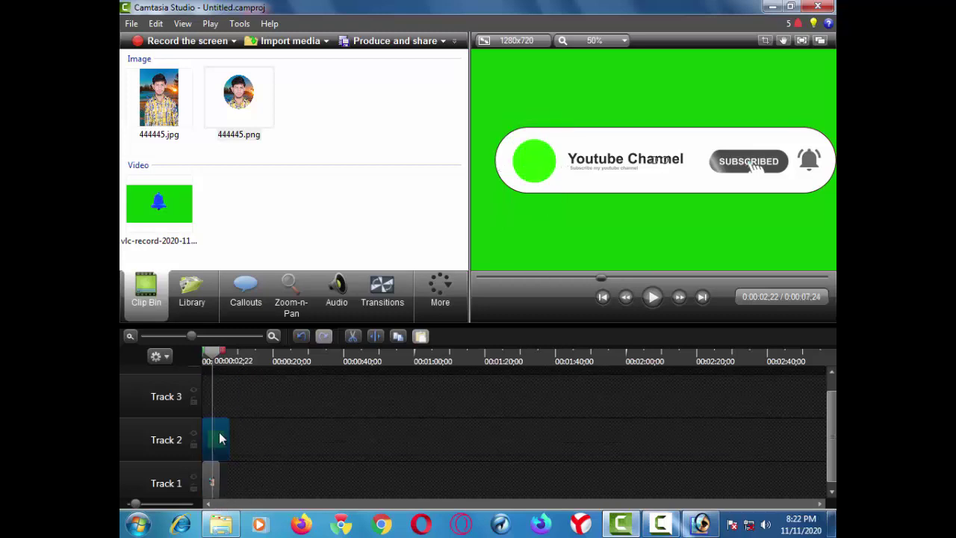
click(388, 42)
click(515, 136)
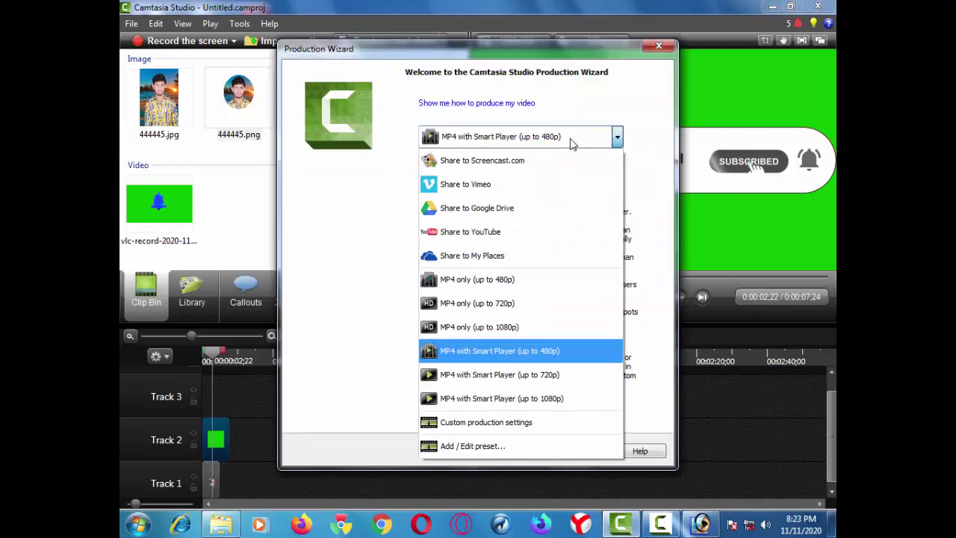
click(508, 351)
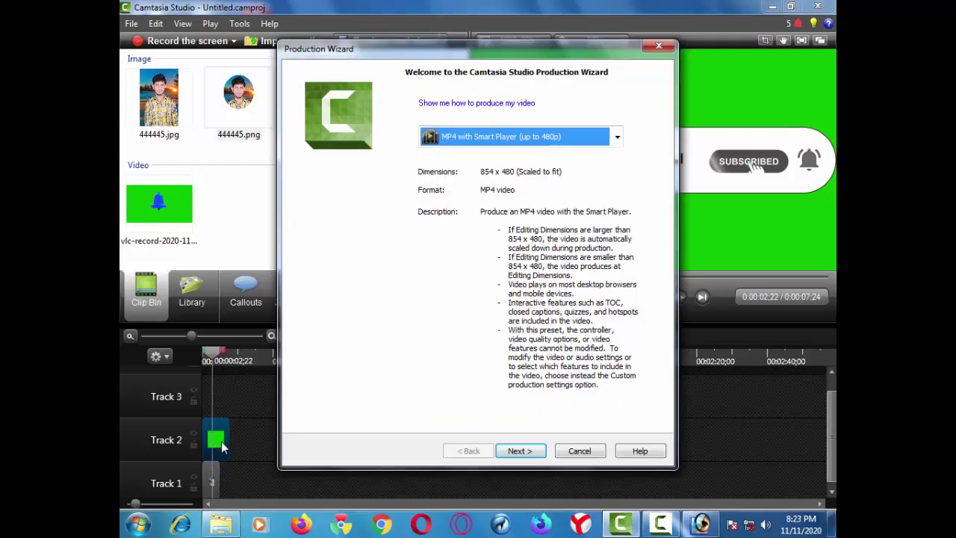
click(581, 452)
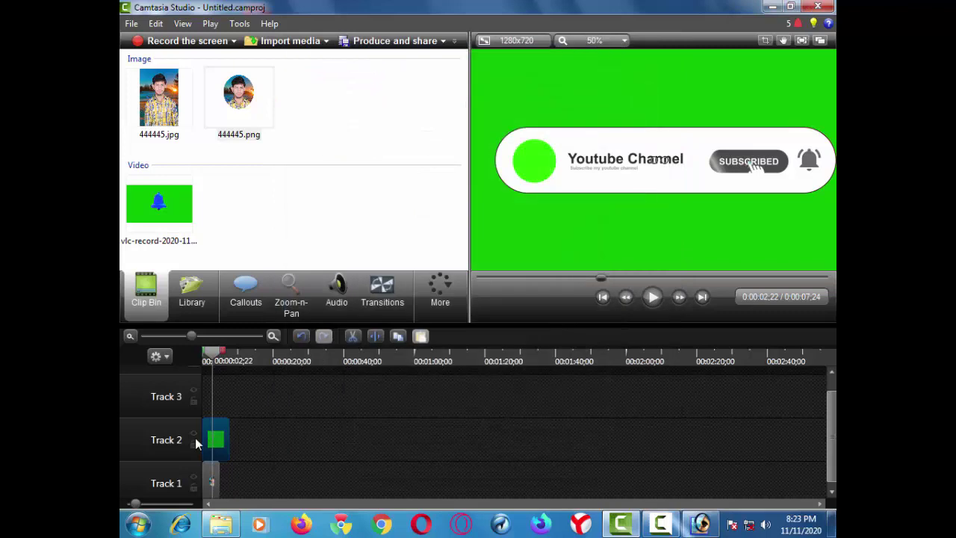
Step: Remove the green color from the Track 2 video clip with the Remove a color effect at tolerance 31
click(217, 441)
click(439, 286)
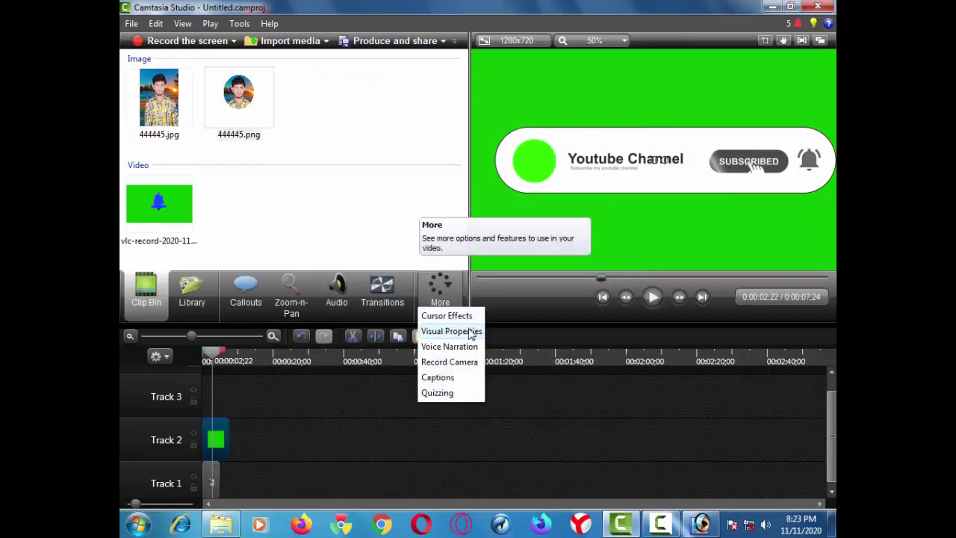
click(459, 331)
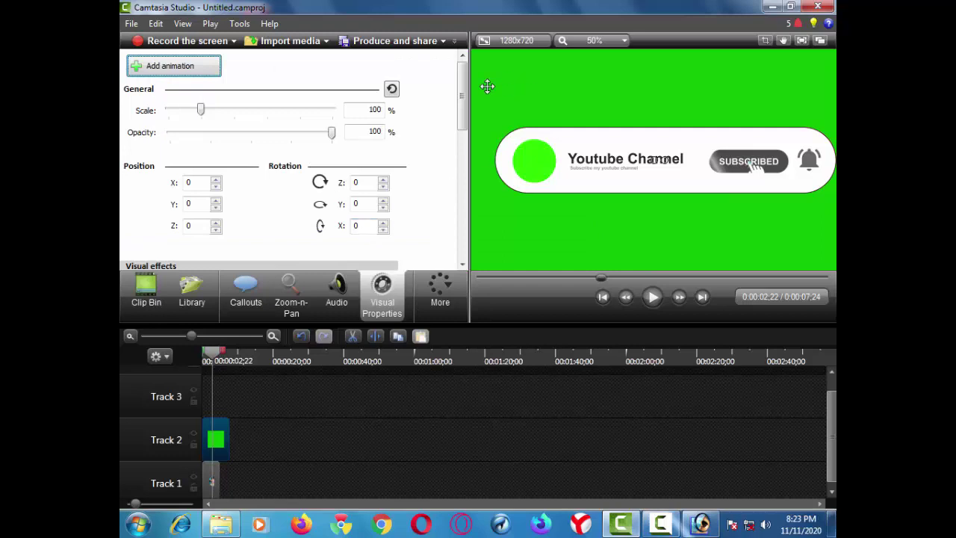
drag(459, 110, 460, 158)
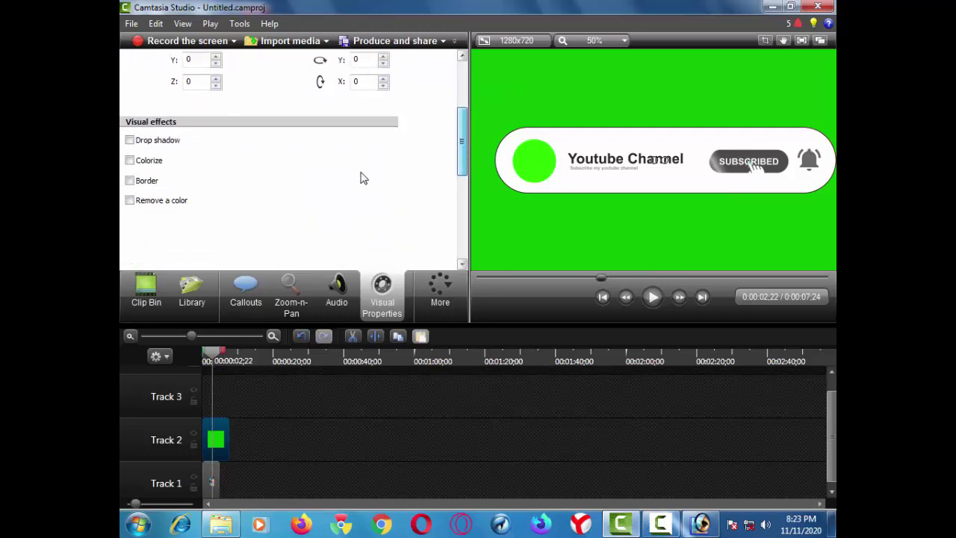
click(148, 203)
drag(202, 238, 234, 239)
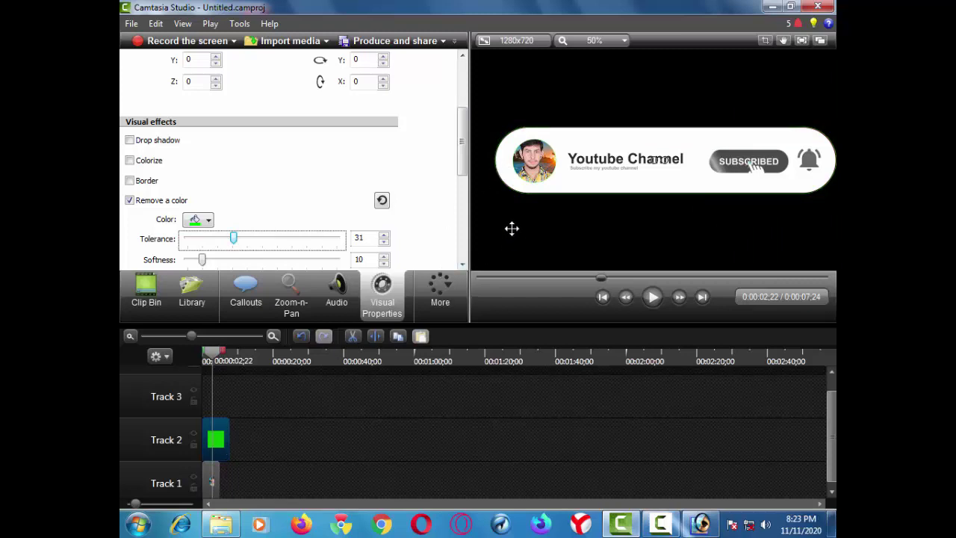
Step: Extend the 444445.png clip on Track 1 to the end of the video clip and scale the portrait down slightly to fit the circle
click(652, 298)
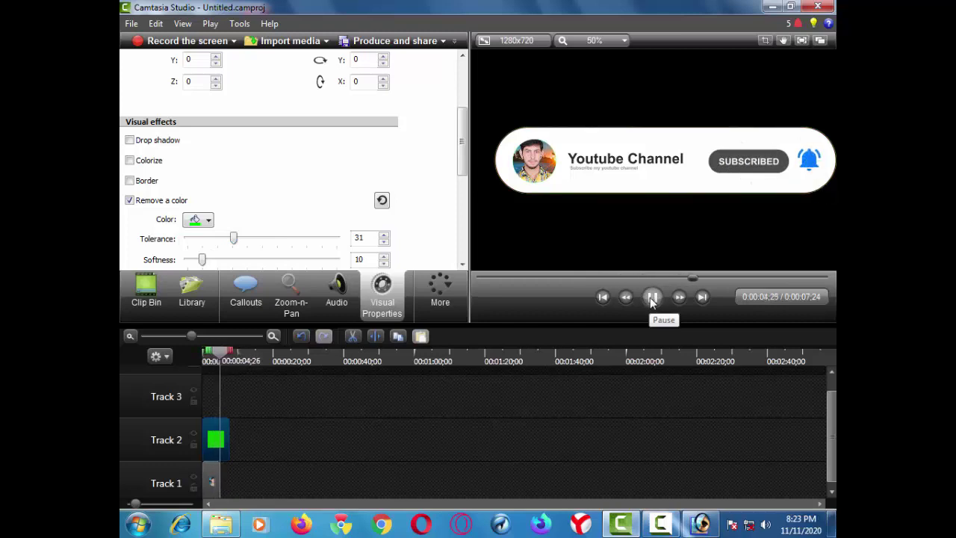
click(651, 298)
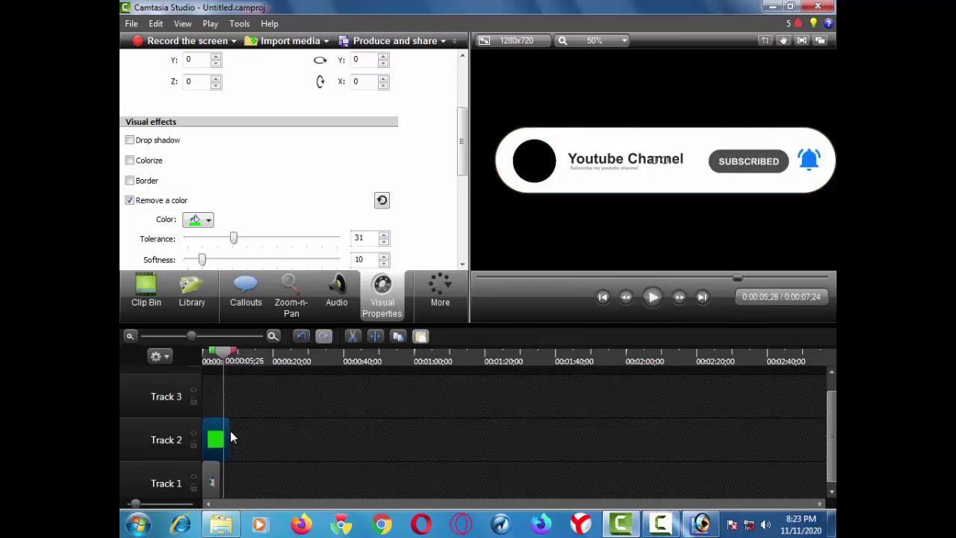
drag(191, 336, 223, 336)
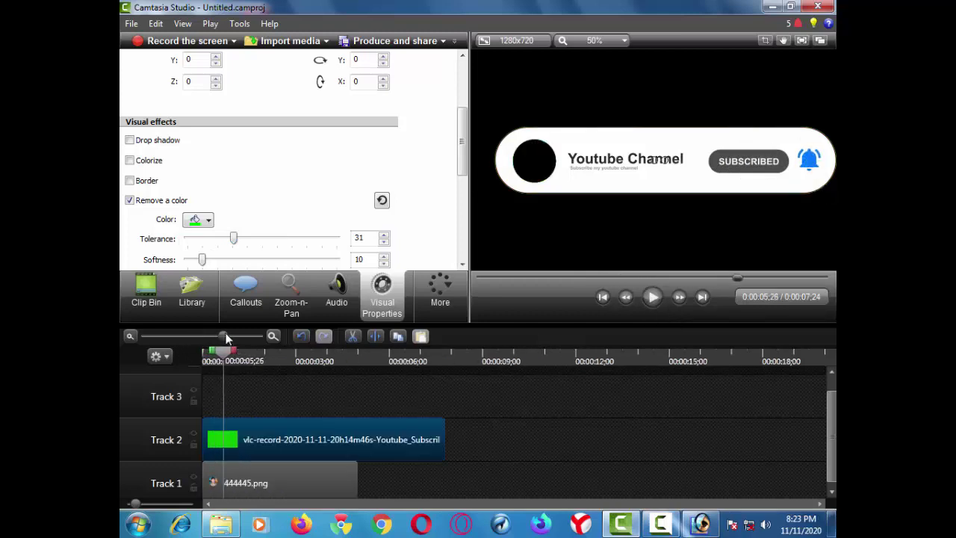
click(329, 478)
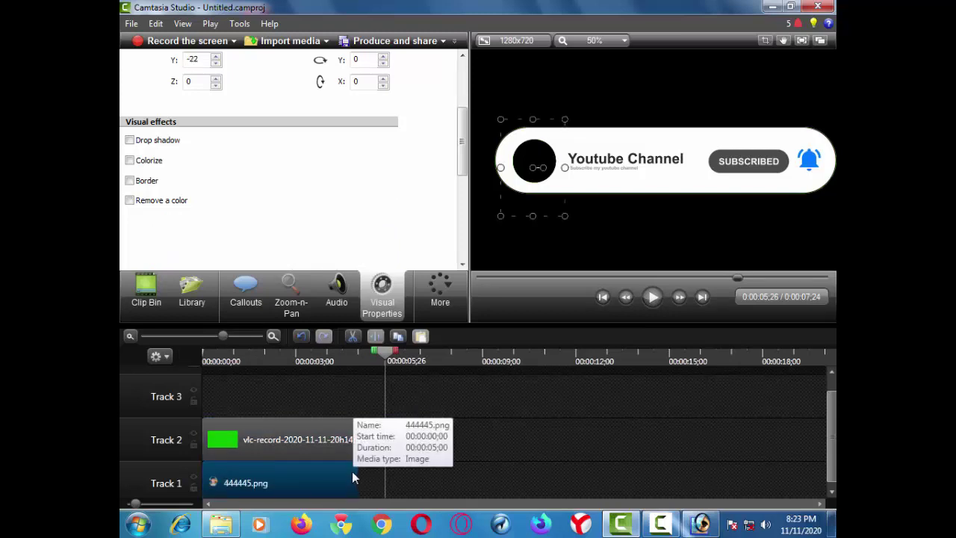
drag(354, 465, 440, 469)
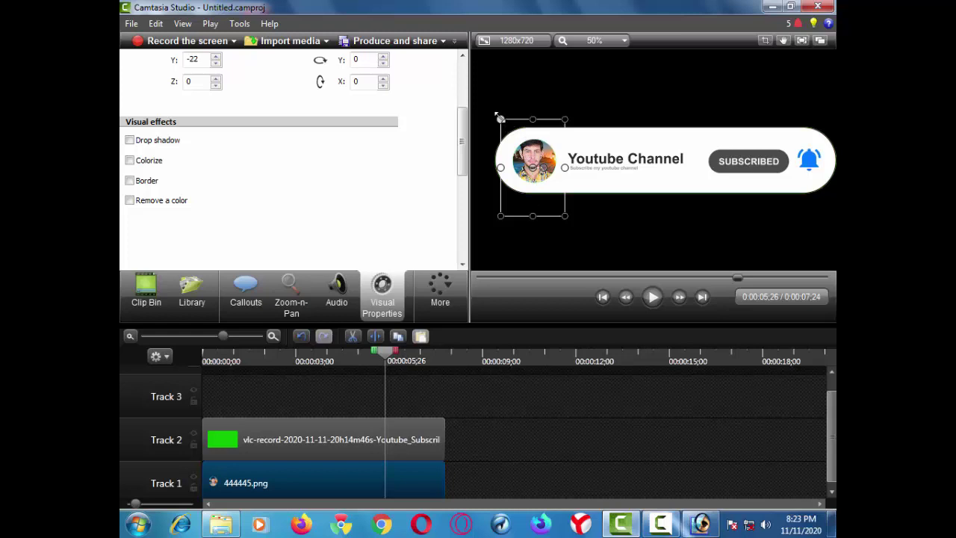
drag(501, 117, 508, 122)
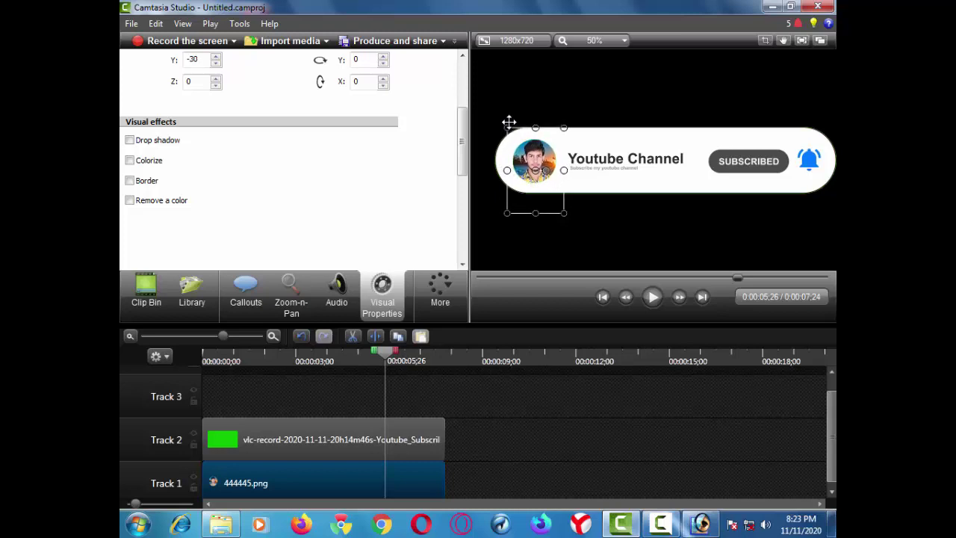
Step: Trim the start of the portrait clip so it appears with the banner's circle, and play the timeline from the beginning to check
click(486, 277)
key(space)
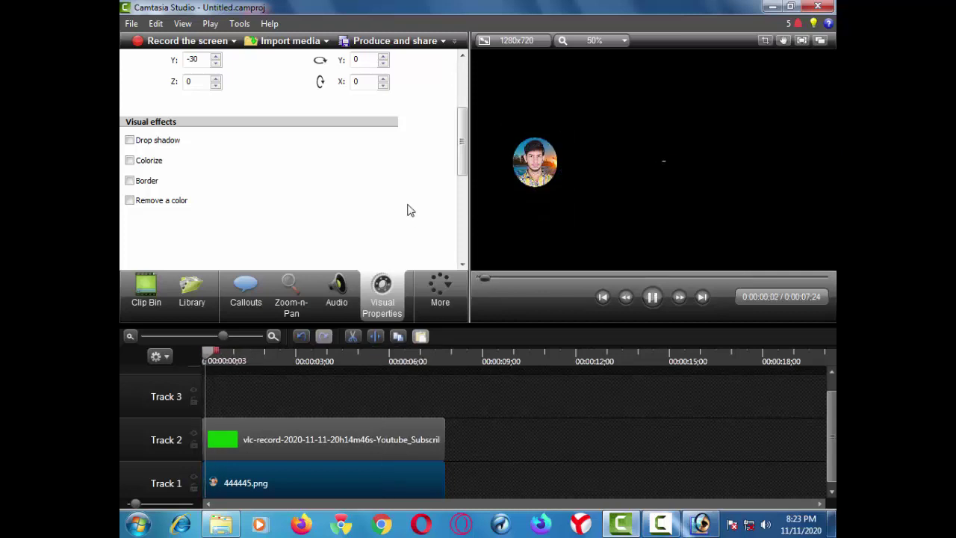
key(space)
drag(203, 469, 218, 468)
key(space)
key(space)
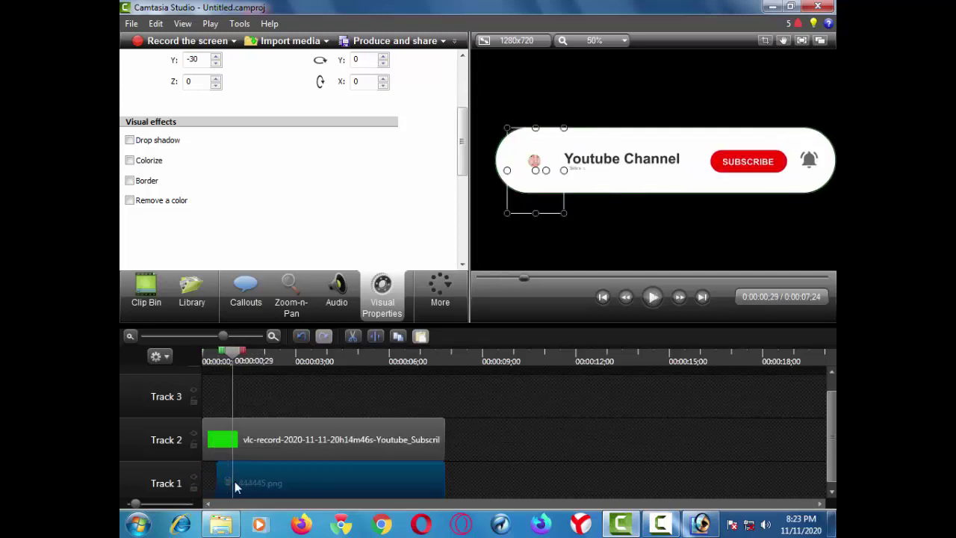
drag(223, 477, 229, 478)
drag(232, 357, 180, 354)
key(space)
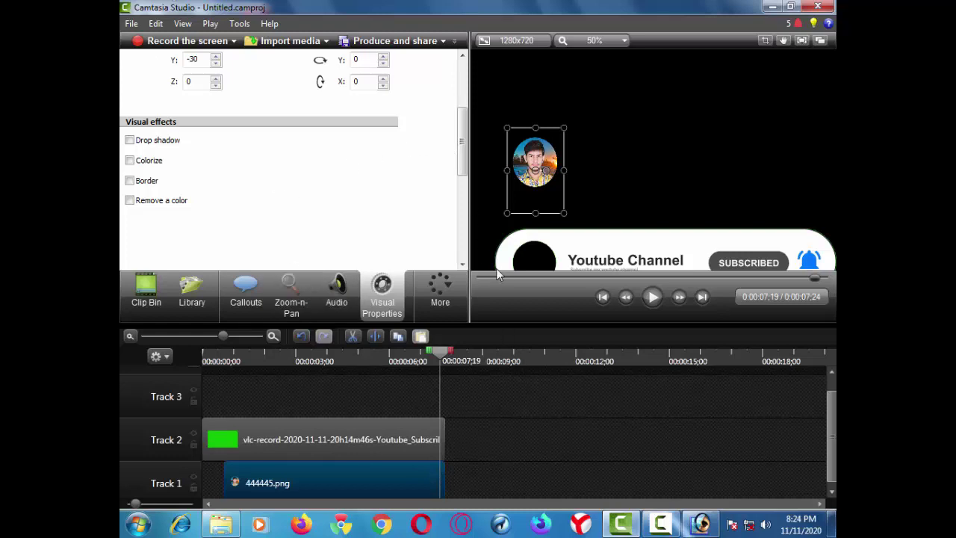
Step: Find where the banner drops near the end and add an animation to the portrait clip at 0:00:07;12
click(796, 278)
key(space)
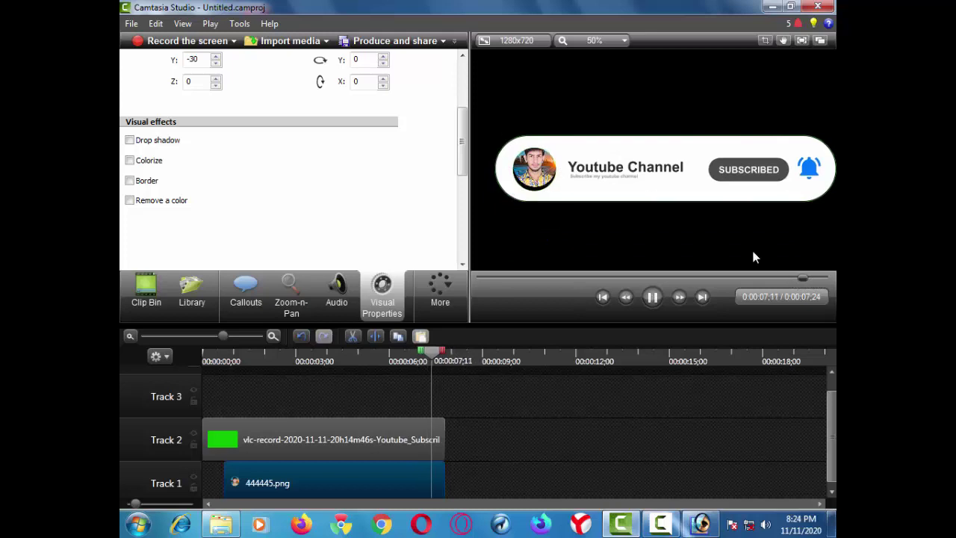
key(space)
click(801, 279)
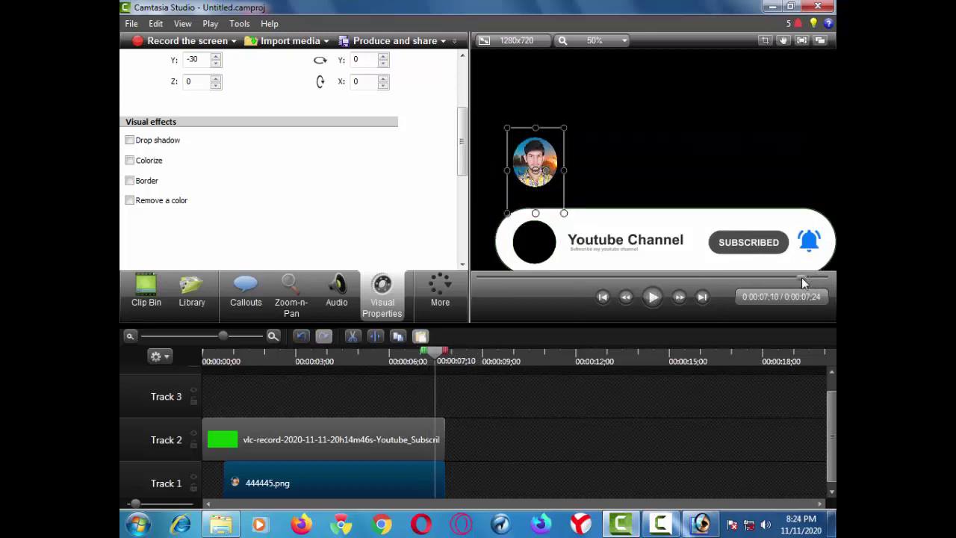
key(space)
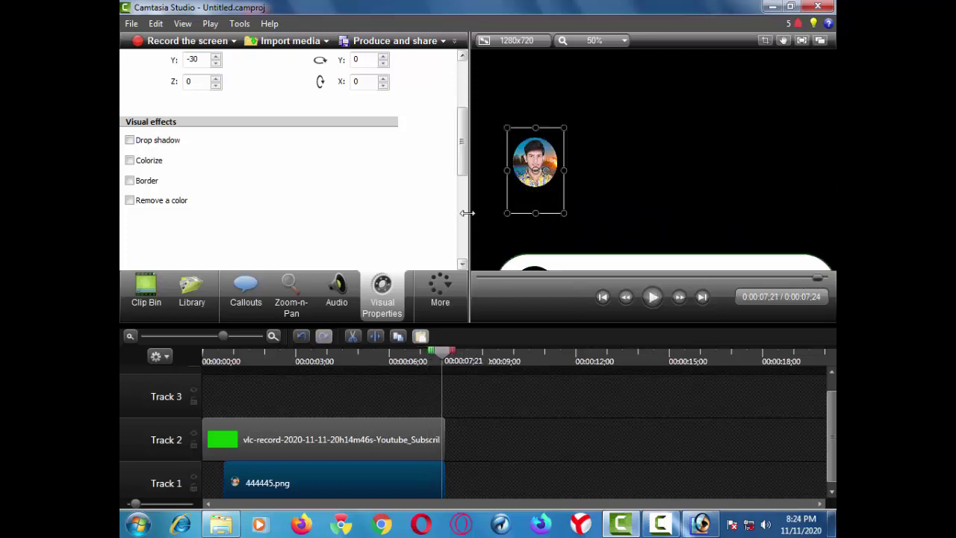
click(776, 278)
key(space)
key(space)
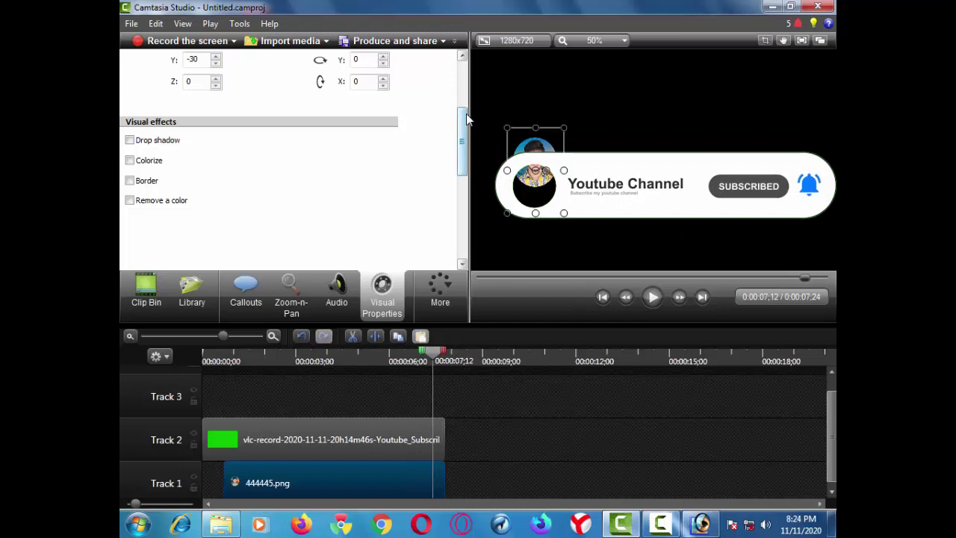
drag(467, 115, 459, 56)
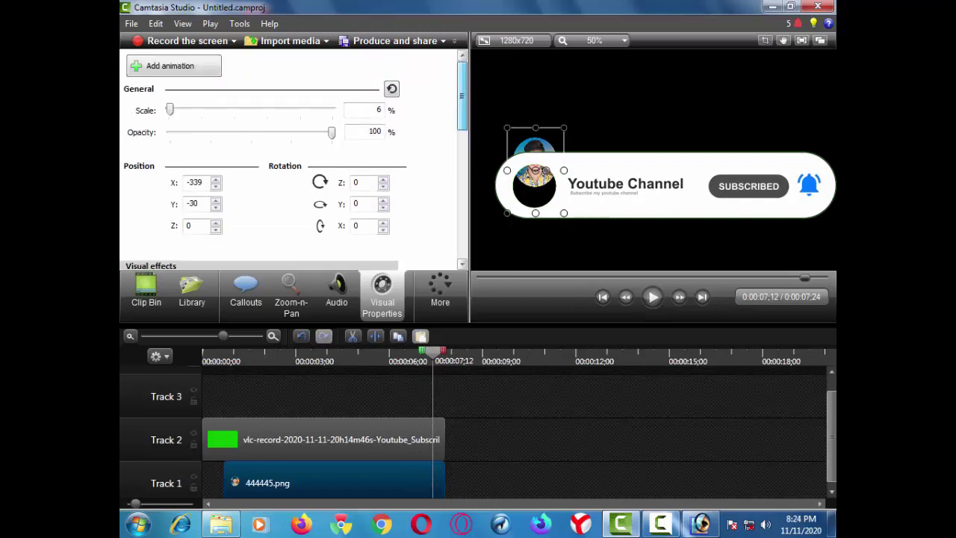
click(176, 74)
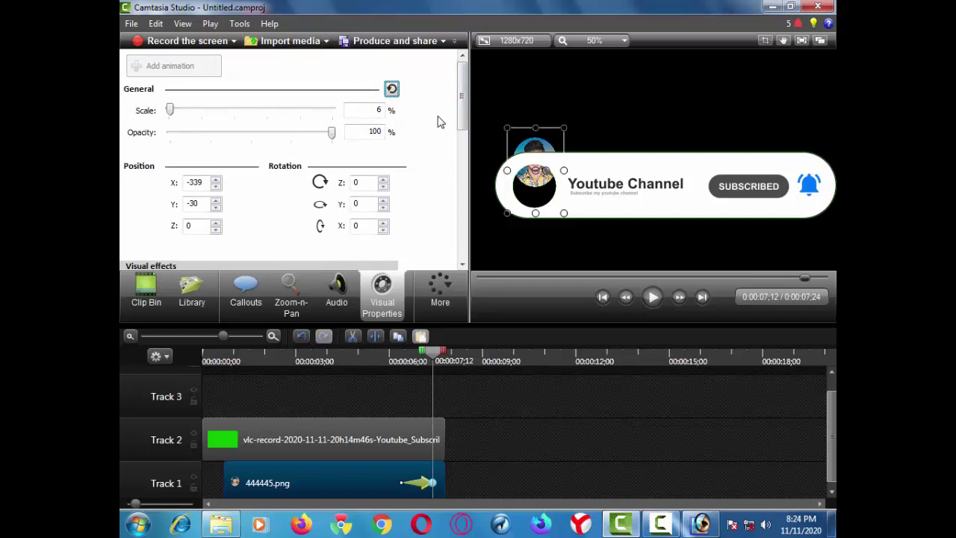
Step: Try to move the portrait down onto the banner's circle in the preview, and undo the move
click(532, 147)
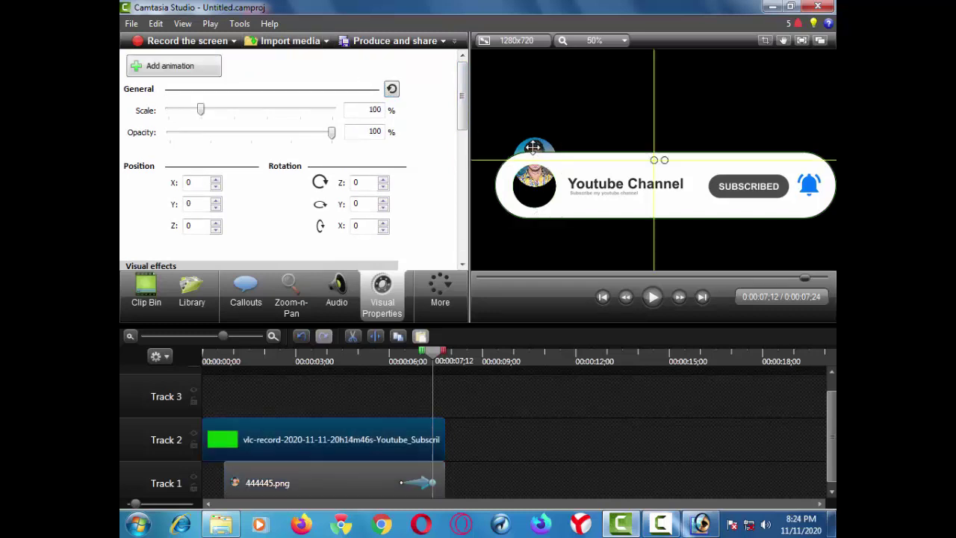
click(335, 476)
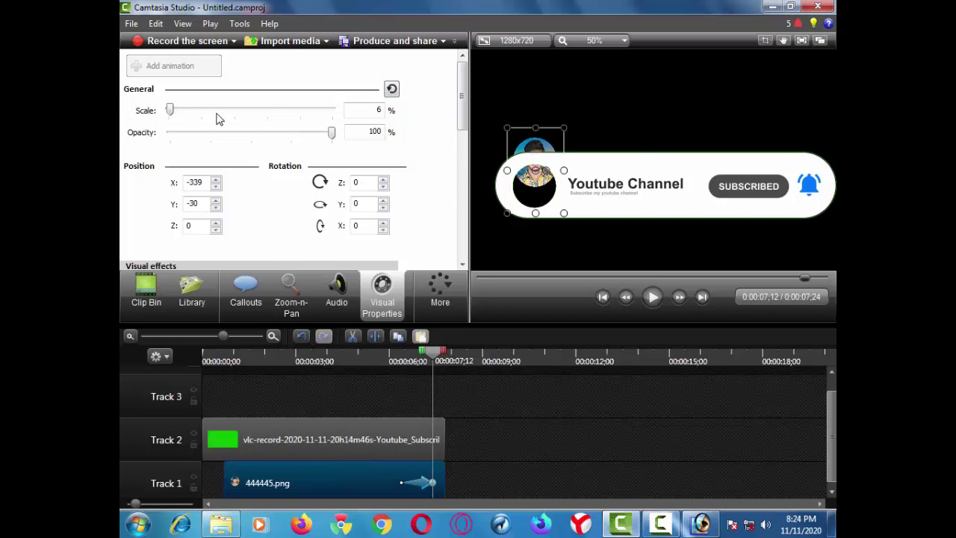
click(527, 136)
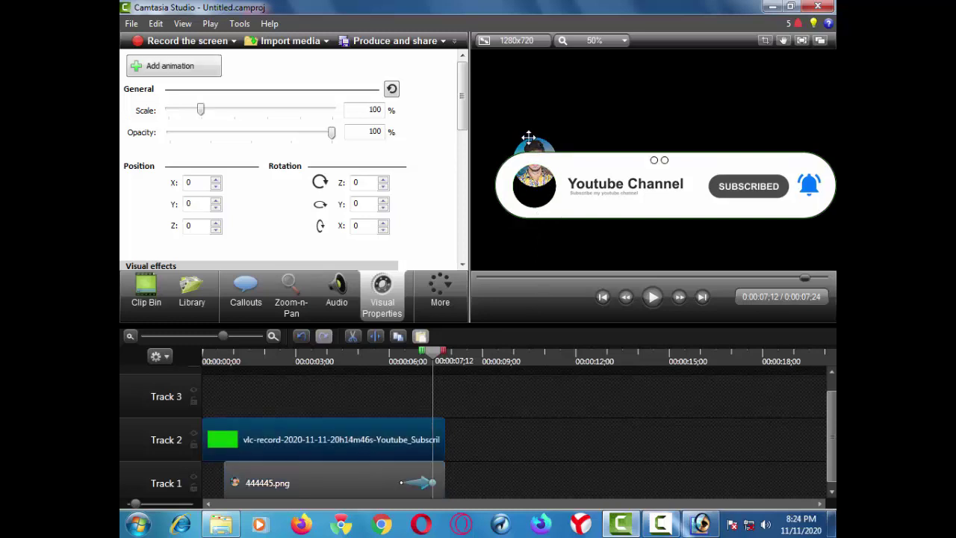
drag(532, 145, 532, 149)
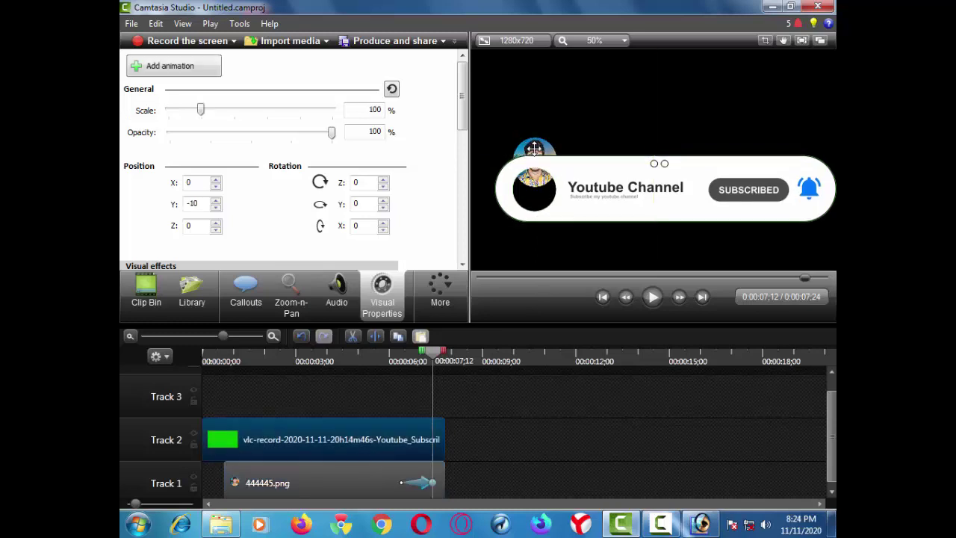
key(ctrl+z)
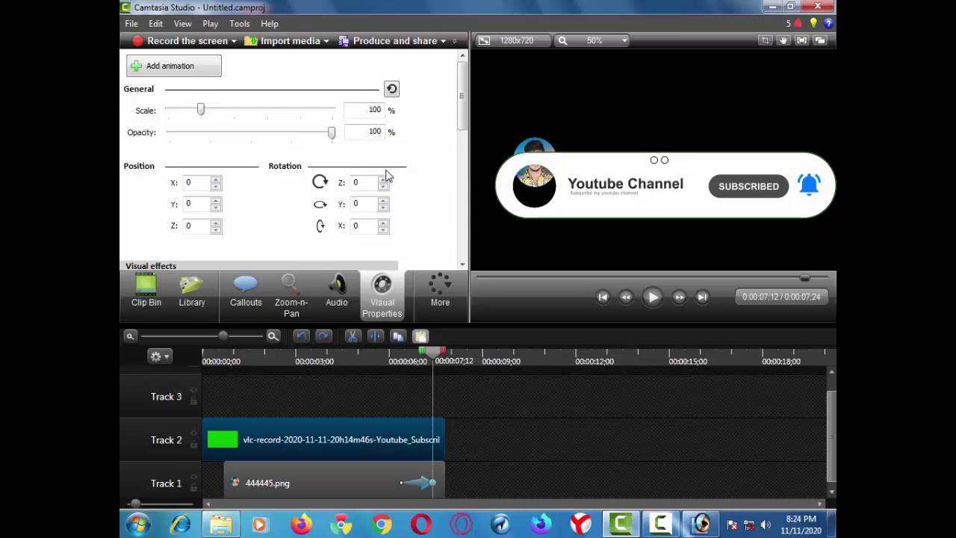
Step: Move the portrait down to Y -106 at the 0:00:07;12 animation point so it fills the banner's circle
click(287, 474)
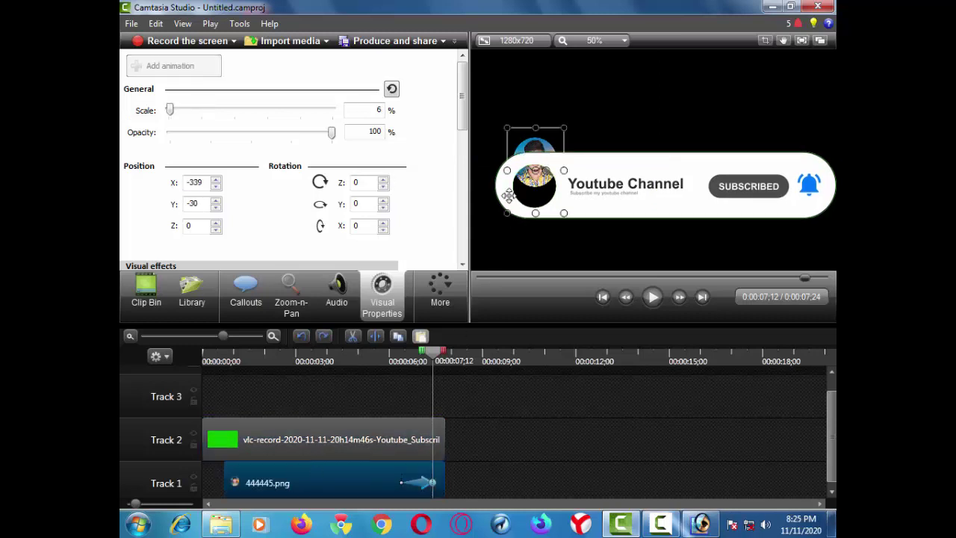
click(536, 213)
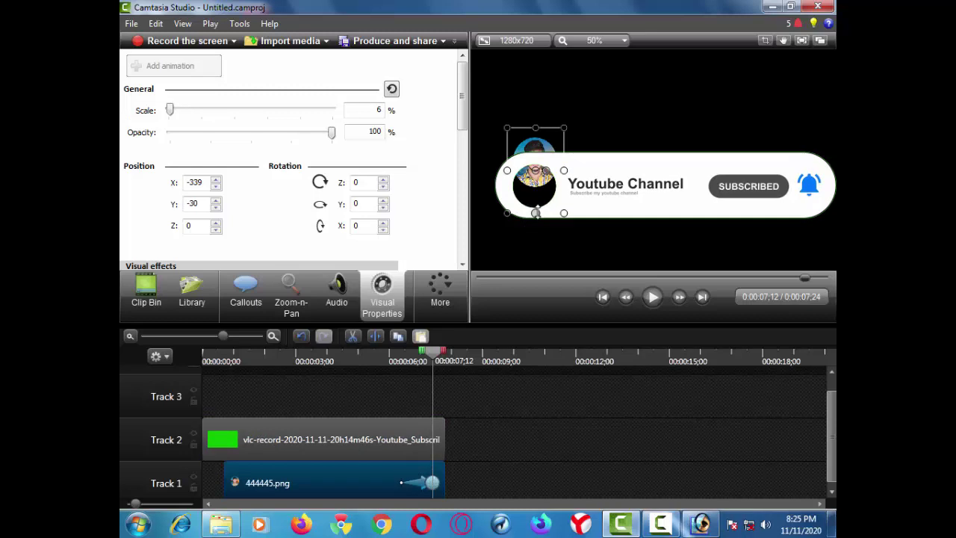
key(Down)
key(Down)
key(Down)
key(Down)
key(Down)
key(Down)
key(Down)
key(Down)
key(Down)
key(Down)
key(Down)
key(Down)
key(Down)
key(Down)
key(Down)
key(Down)
key(Down)
key(Down)
key(Down)
key(Down)
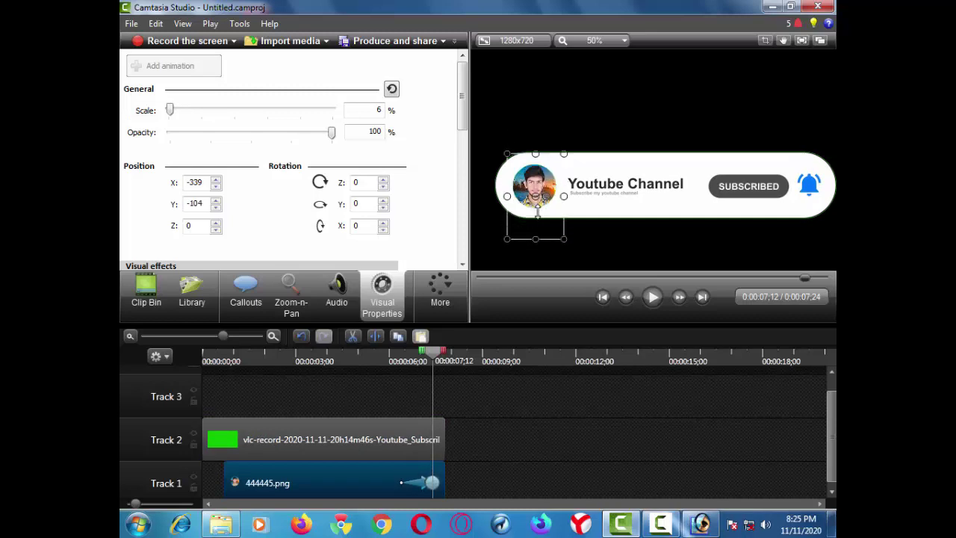
drag(556, 244, 556, 245)
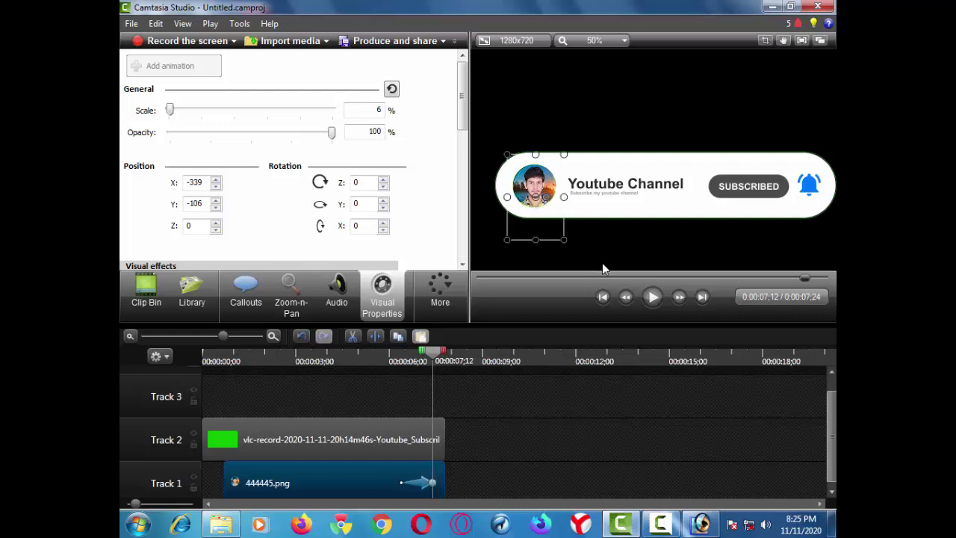
Step: Advance to 0:00:07;14, add another animation to the portrait clip, and lower the portrait to Y -120
key(space)
key(space)
key(space)
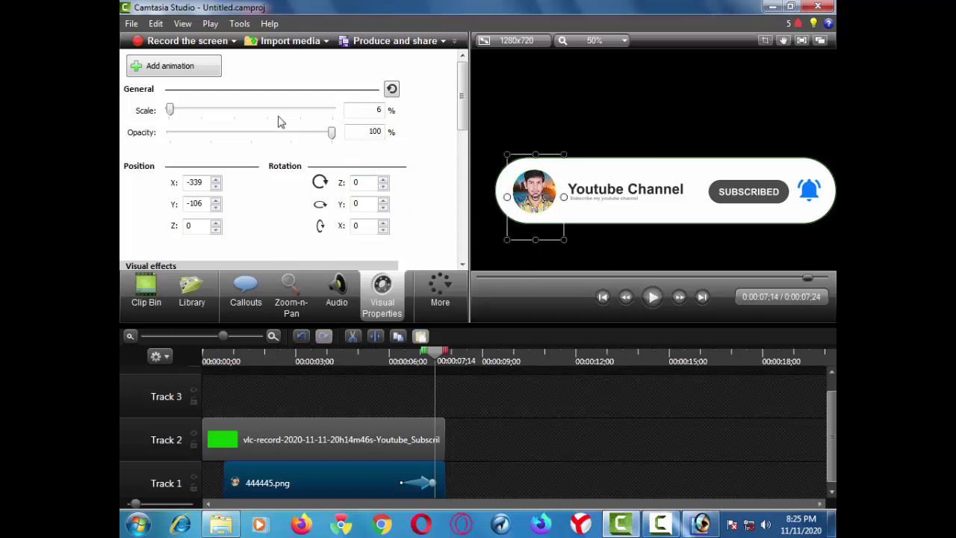
click(206, 71)
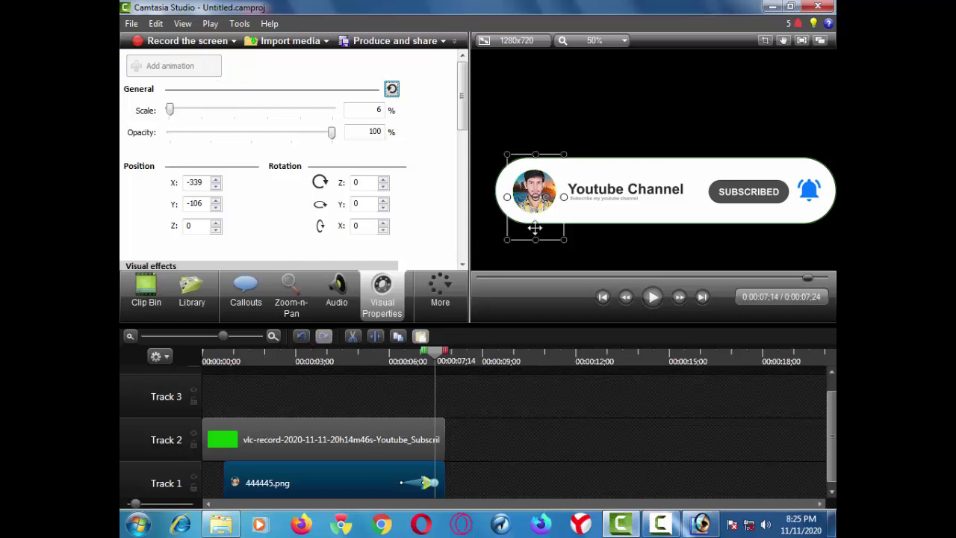
key(Down)
key(Down)
key(Down)
key(Down)
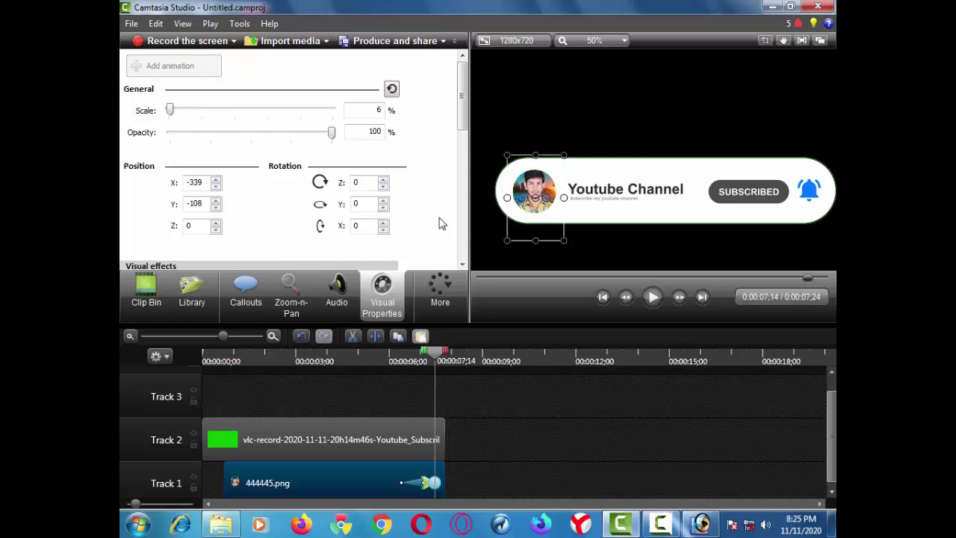
key(Down)
key(Down)
key(Down)
key(Down)
key(Down)
key(Down)
key(Down)
key(Down)
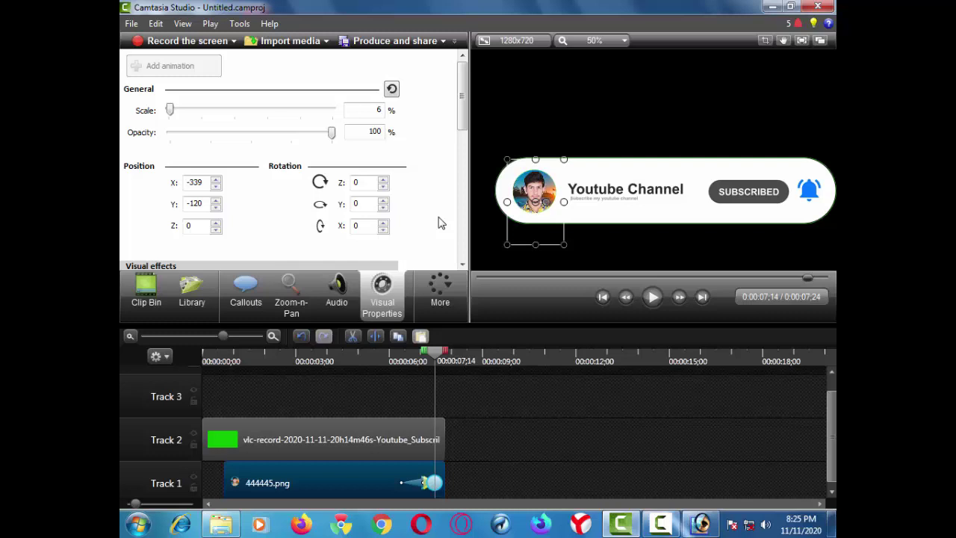
Step: Nudge the portrait to X -341, Y -122 at the 0:00:07;14 animation point and return to the start of the timeline
key(Left)
key(Left)
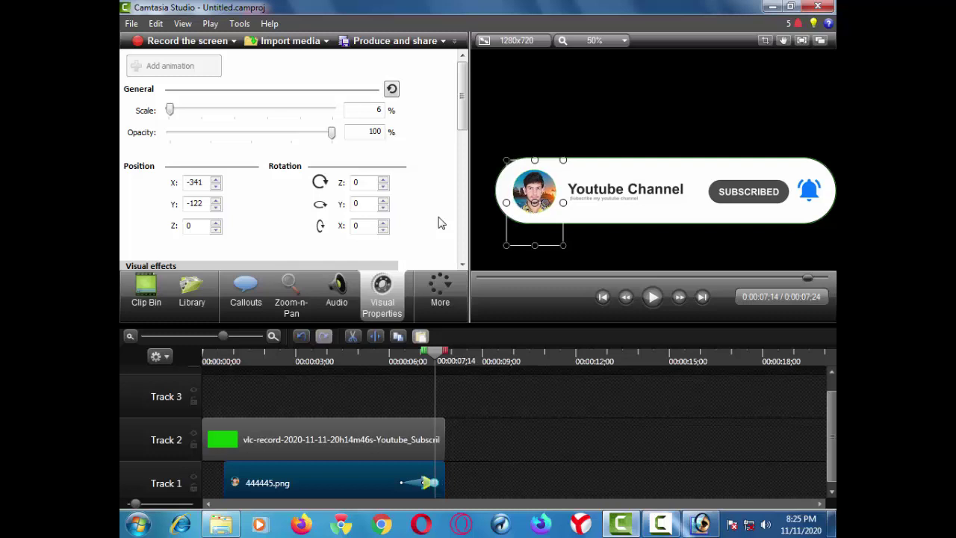
key(space)
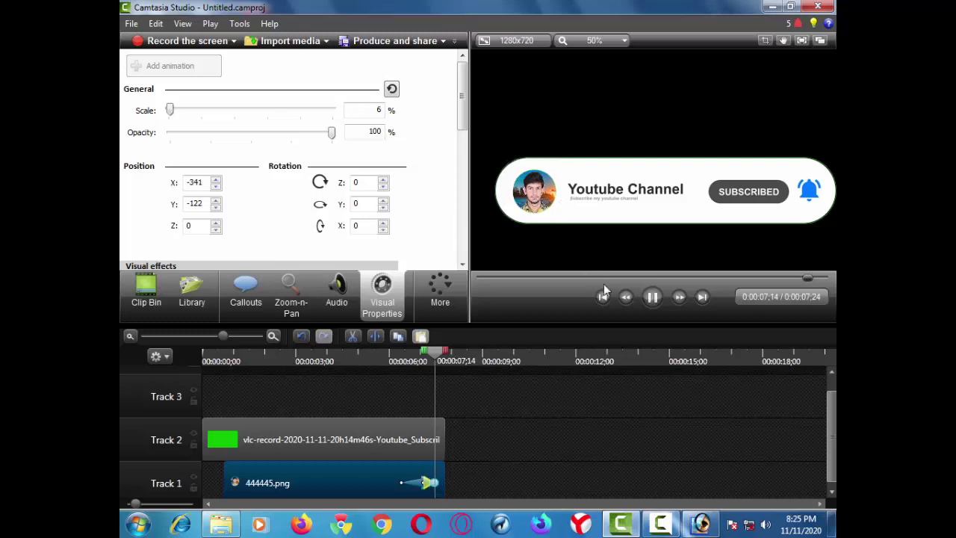
click(602, 295)
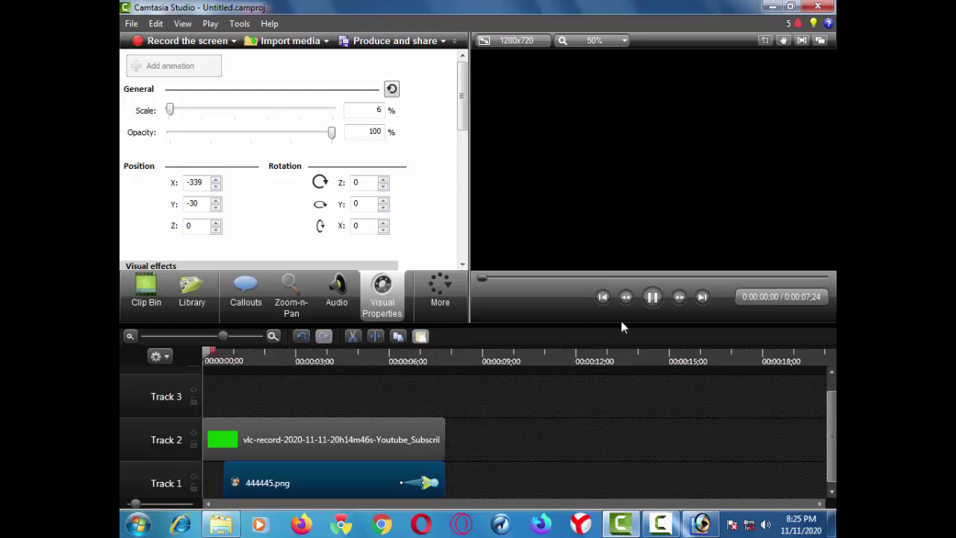
Step: Play the banner's last seconds to examine how the portrait moves before the 0:00:07;12 animation point
key(space)
click(780, 277)
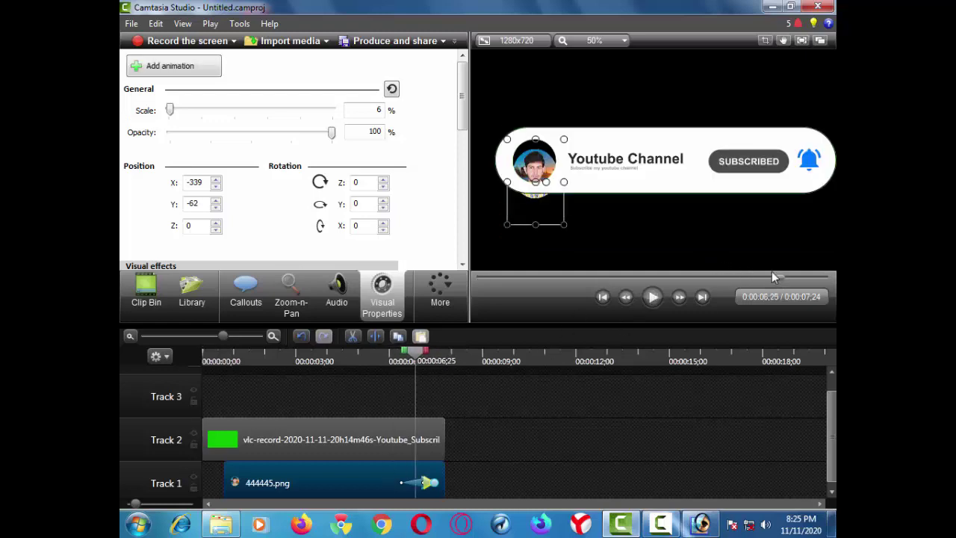
click(771, 278)
click(768, 279)
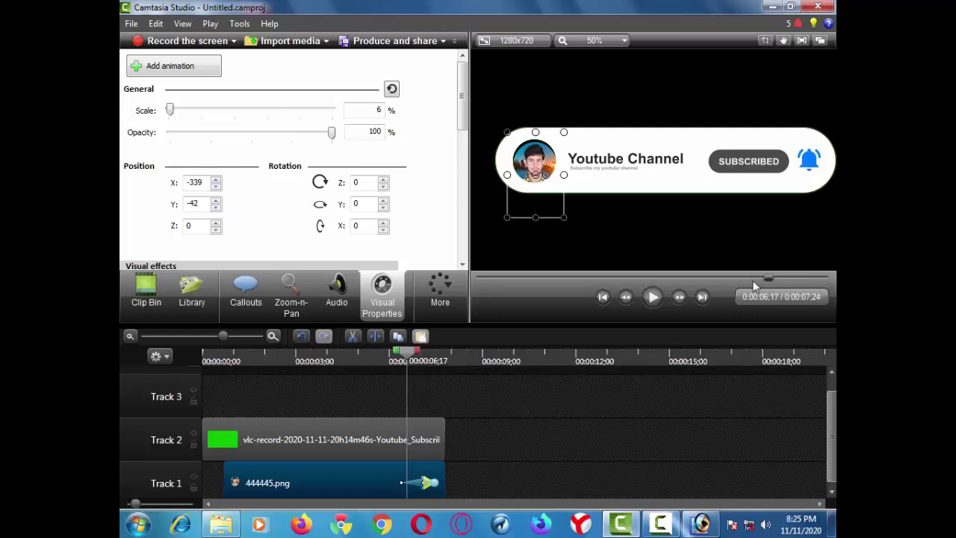
key(space)
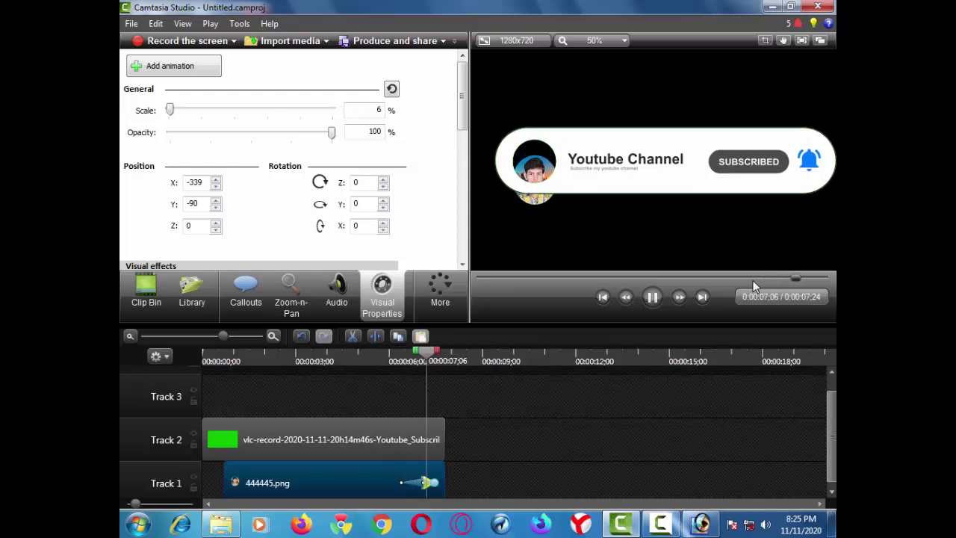
key(space)
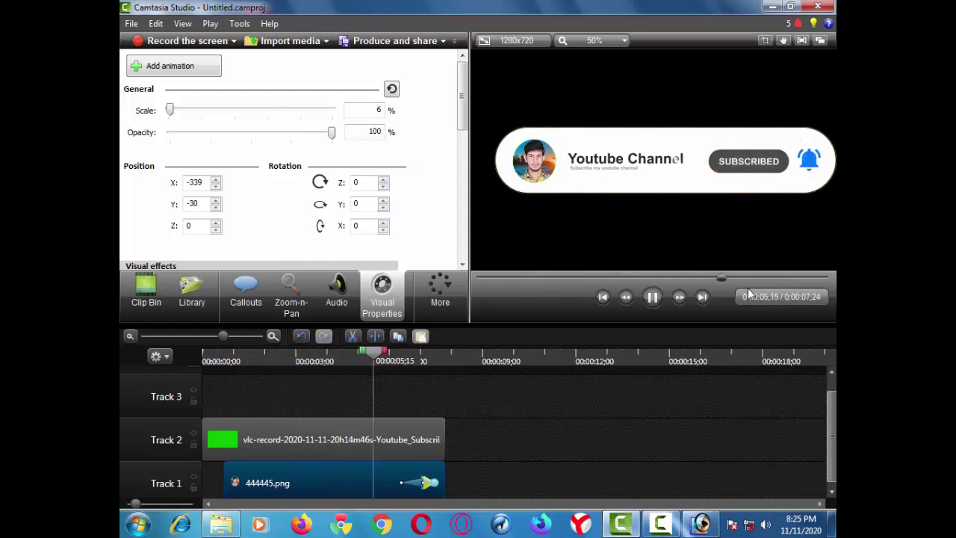
key(space)
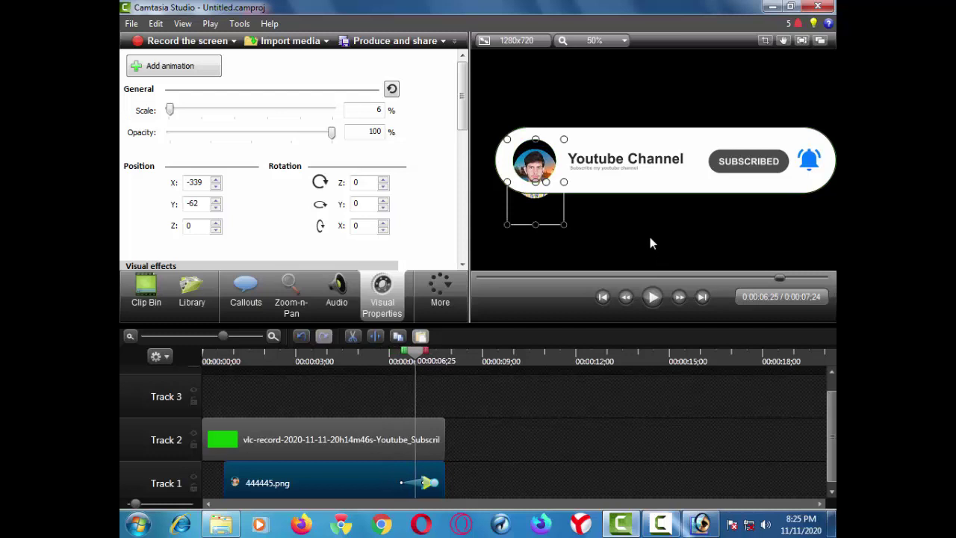
Step: Delete the first, long animation from the portrait clip on Track 1
click(418, 484)
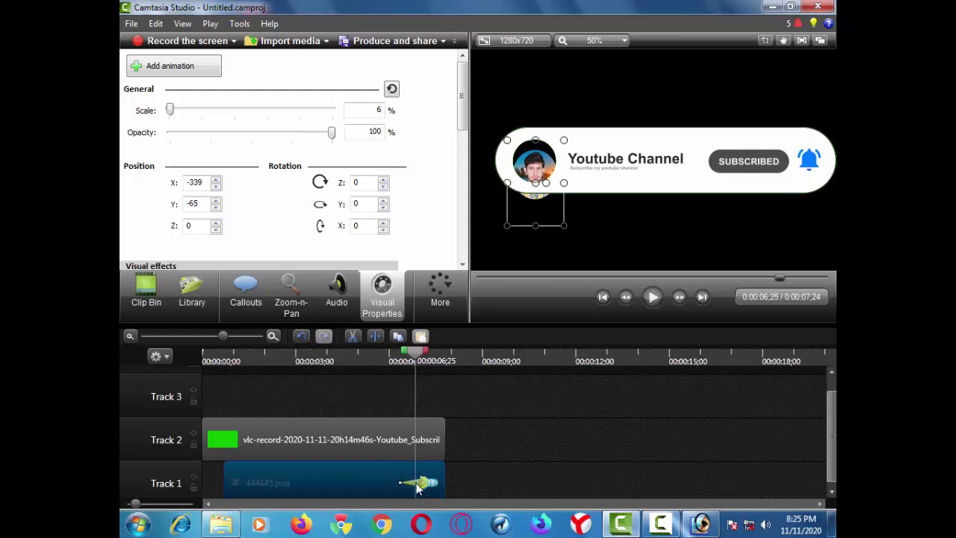
drag(418, 484, 398, 481)
key(Delete)
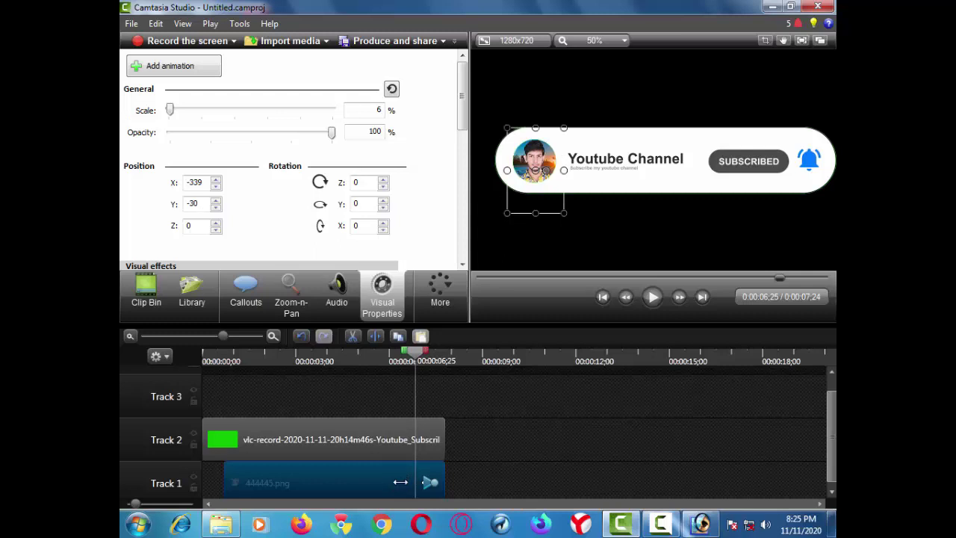
Step: Advance to 0:00:07;17, add an animation to the portrait clip, and lower the portrait to Y -186 onto the banner's circle
key(space)
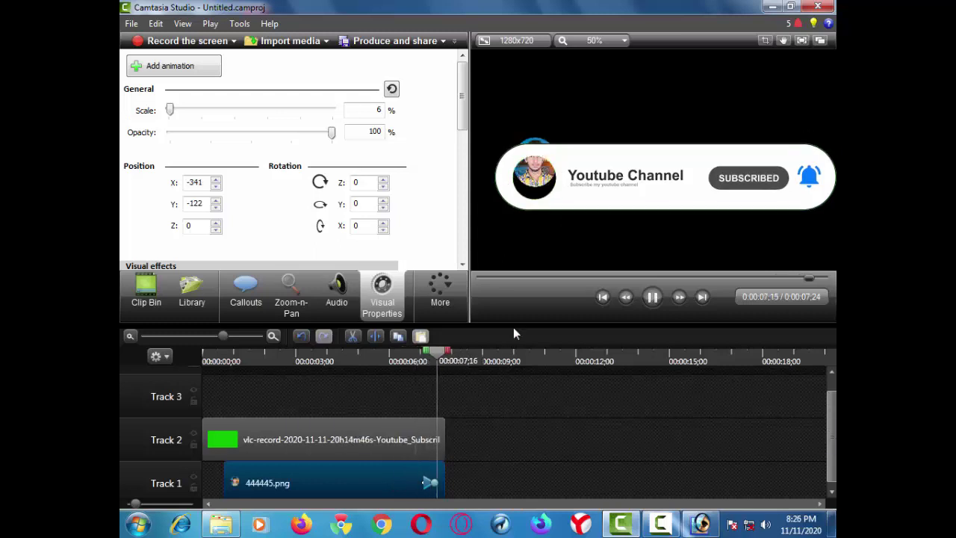
key(space)
click(191, 70)
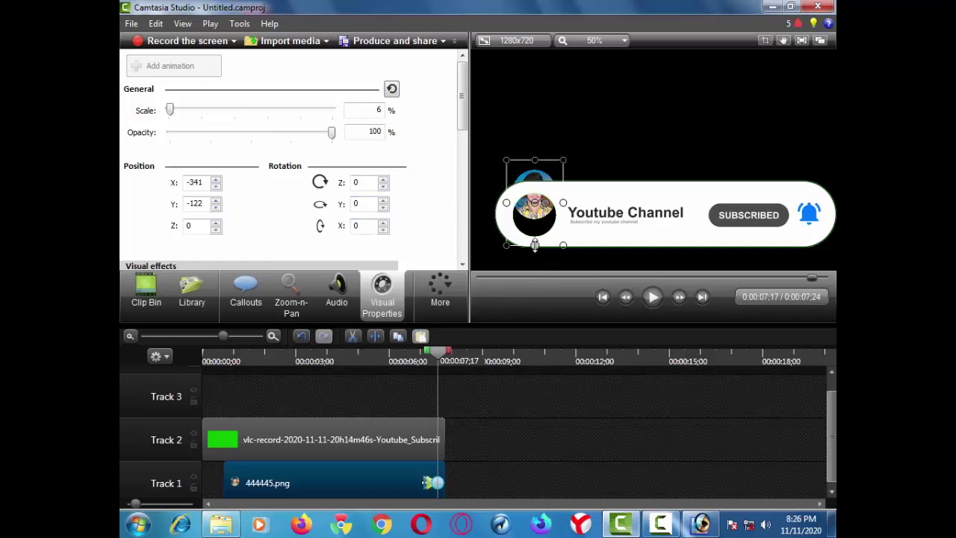
key(Down)
key(Down)
key(Down)
key(Down)
key(Down)
key(Down)
key(Down)
key(Down)
key(Down)
key(Down)
key(Down)
key(Down)
key(Down)
key(Down)
key(Down)
key(Down)
key(Down)
key(Down)
key(Down)
key(Down)
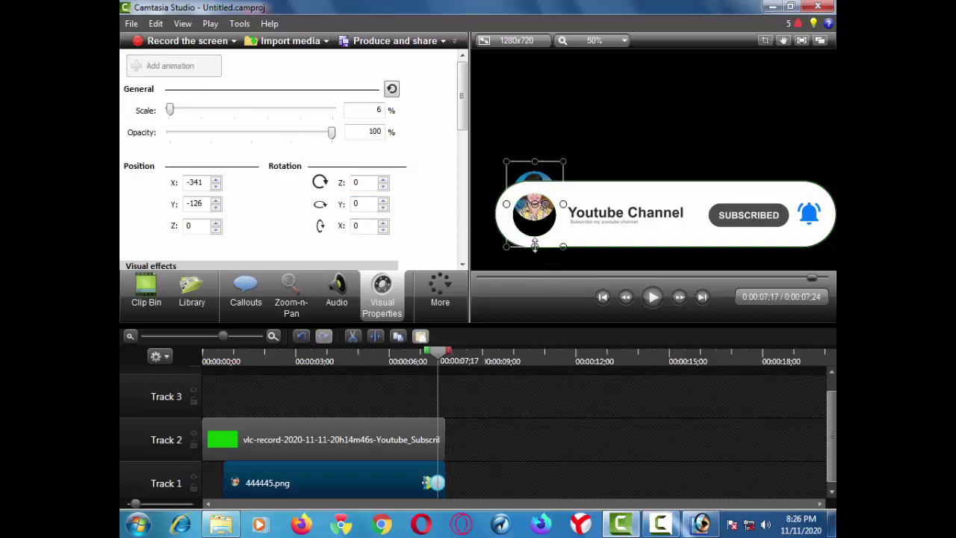
drag(534, 246, 535, 240)
Step: Play the timeline again to check how the portrait follows the banner as it drops
key(space)
key(space)
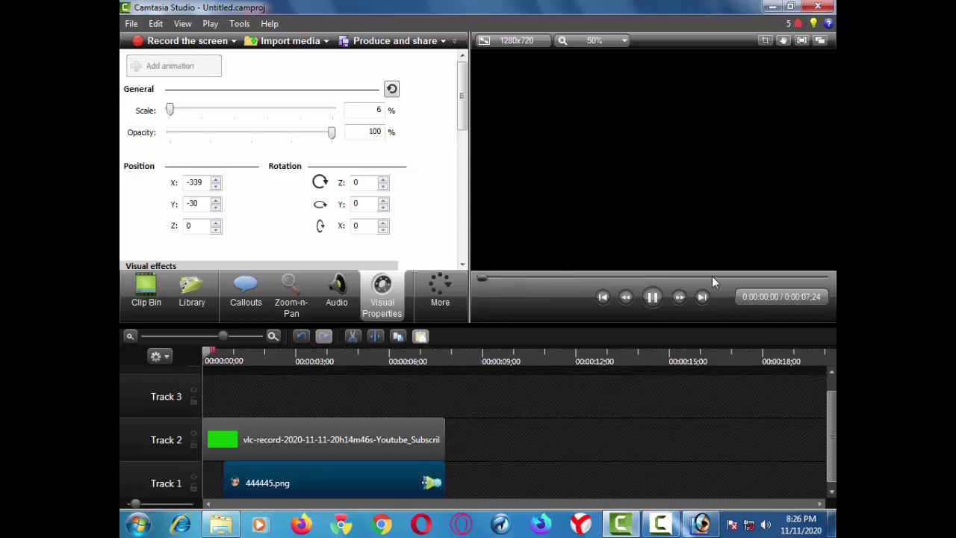
key(space)
key(space)
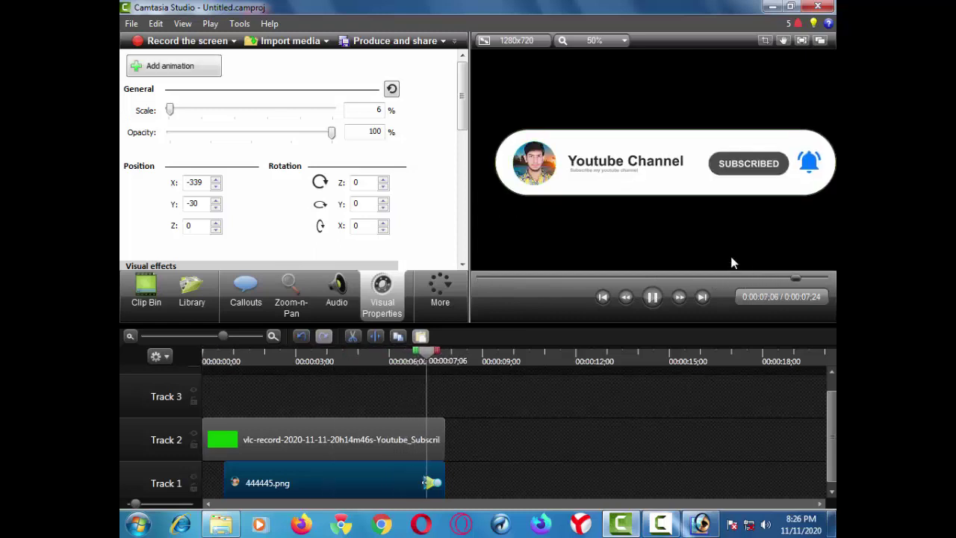
key(space)
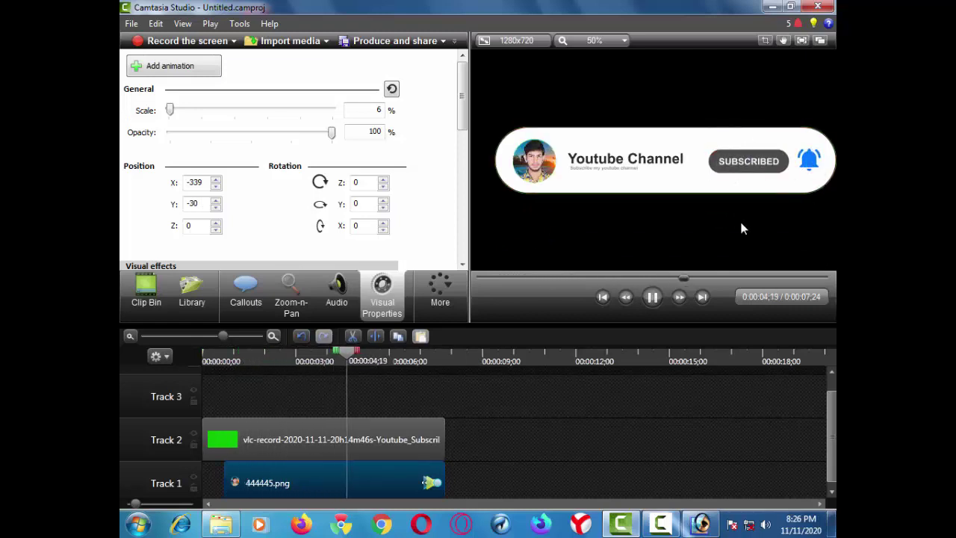
Step: Stop at 0:00:07;09, add an animation to the portrait clip, and lower the portrait to Y -52 so it fills the circle
key(space)
key(space)
key(space)
key(space)
key(space)
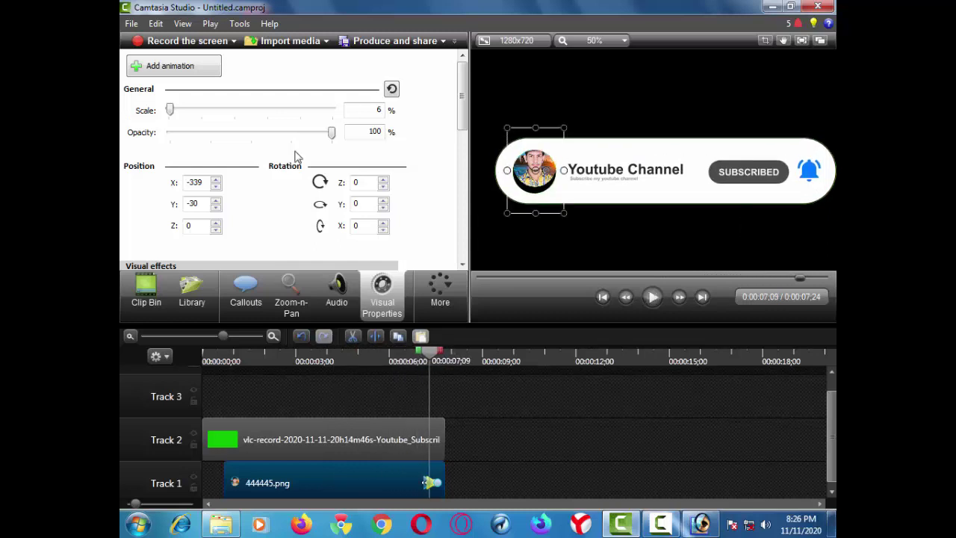
click(198, 72)
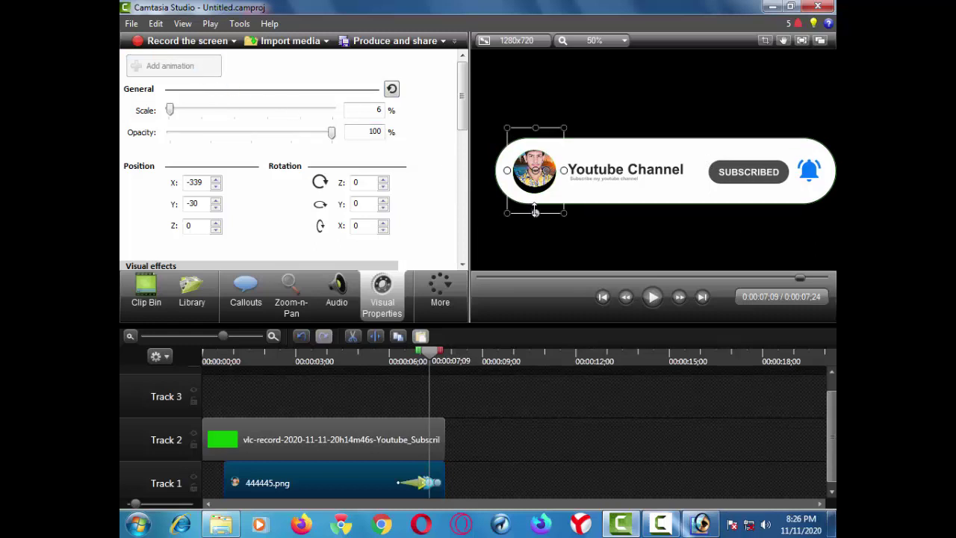
drag(535, 214, 535, 217)
key(space)
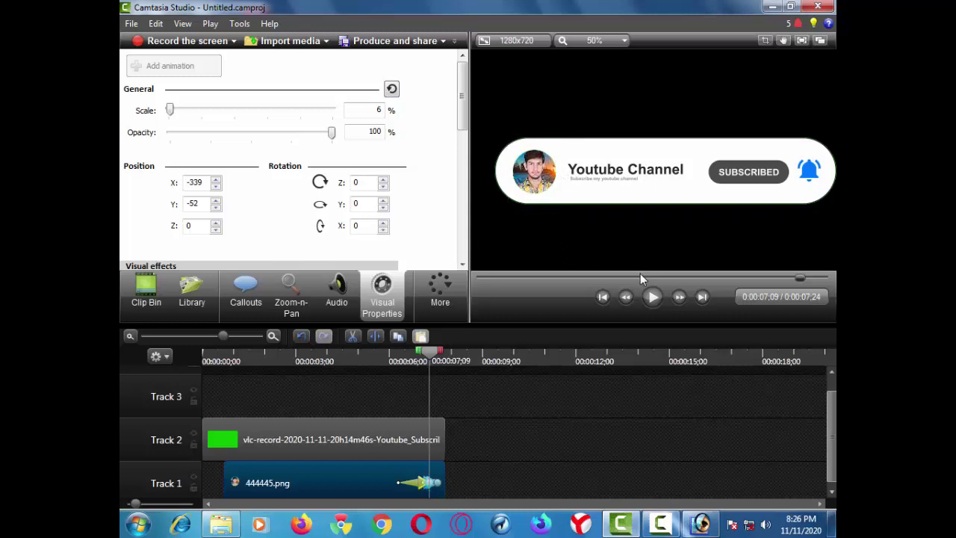
Step: Advance to 0:00:07;10, add another animation to the portrait clip, and lower the portrait to Y -58
key(space)
key(space)
key(space)
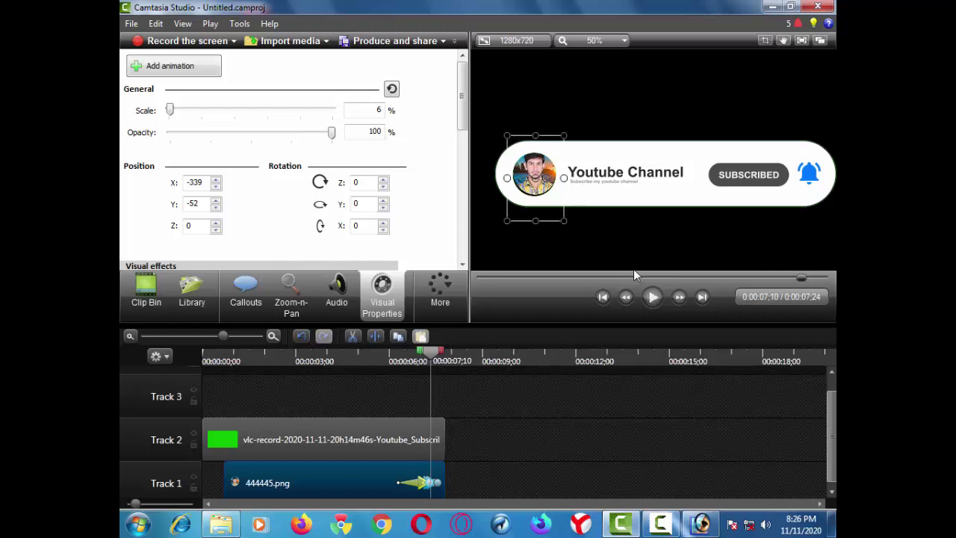
click(182, 72)
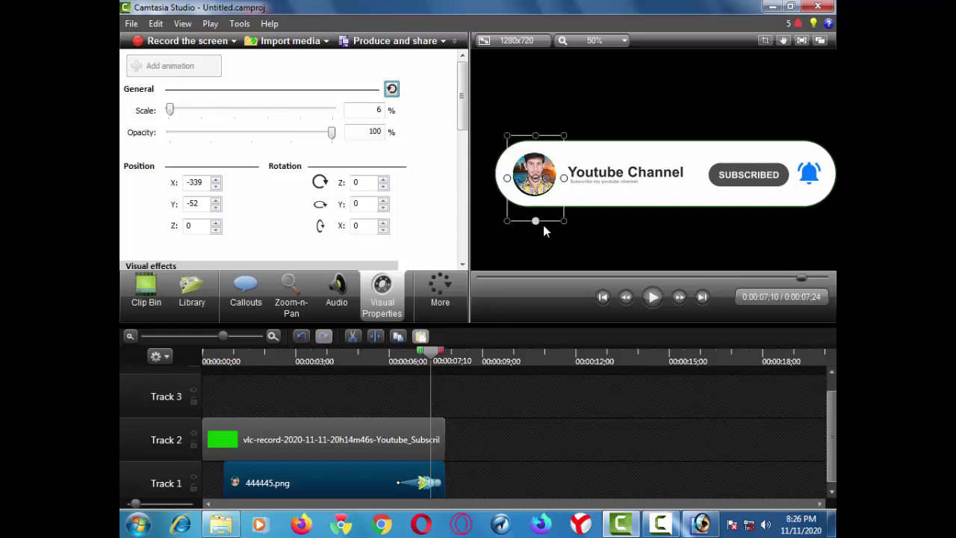
key(Down)
key(Down)
key(Down)
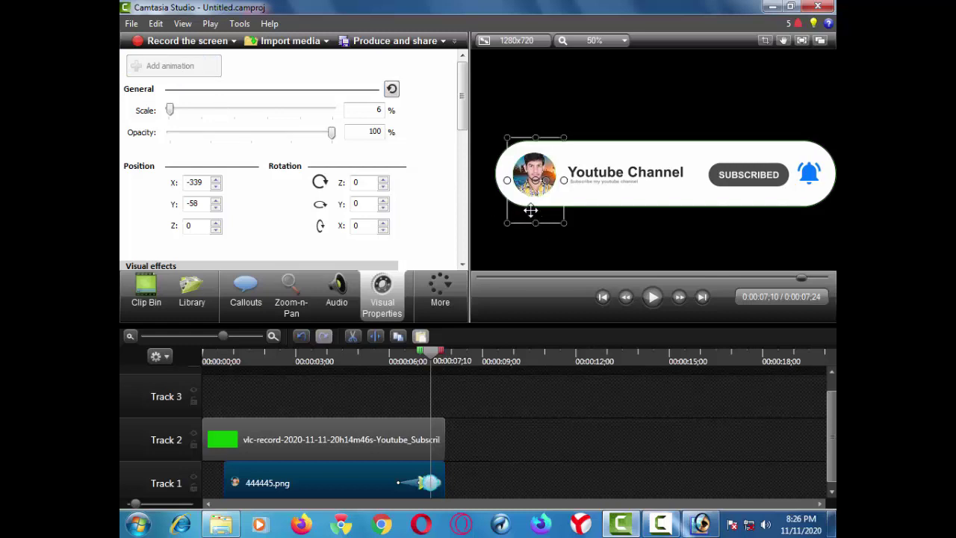
Step: Play on to 0:00:07;18, add an animation to the portrait clip, and lower the portrait to Y -266 onto the banner's circle
key(space)
key(space)
key(space)
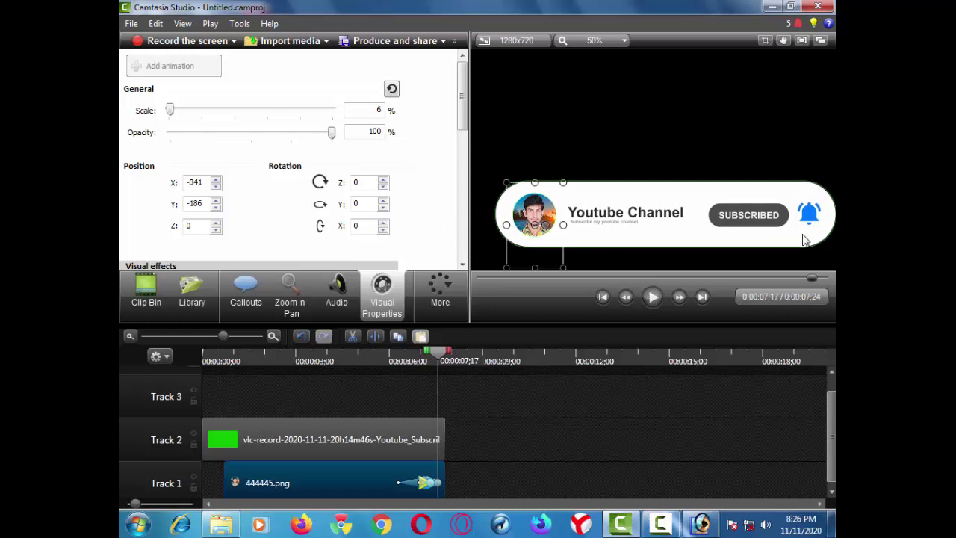
key(space)
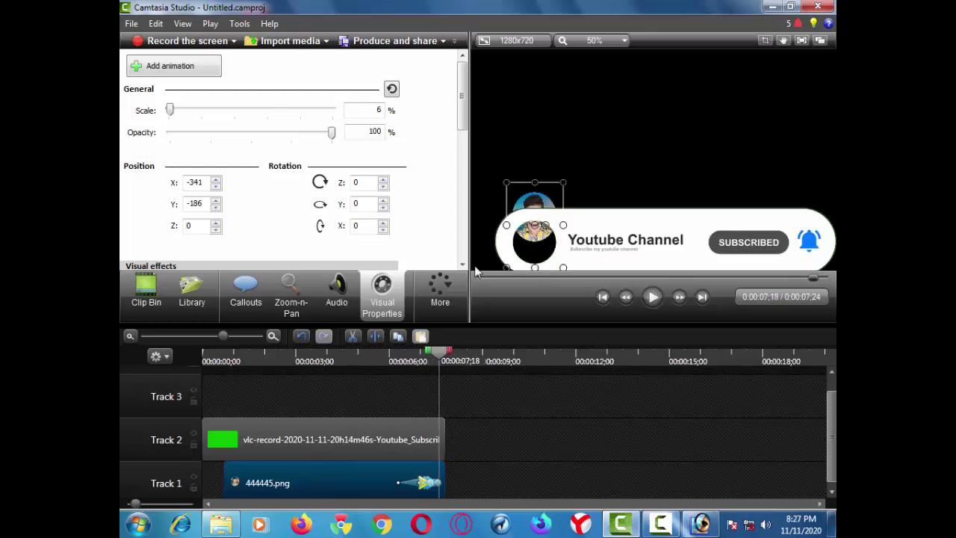
click(180, 66)
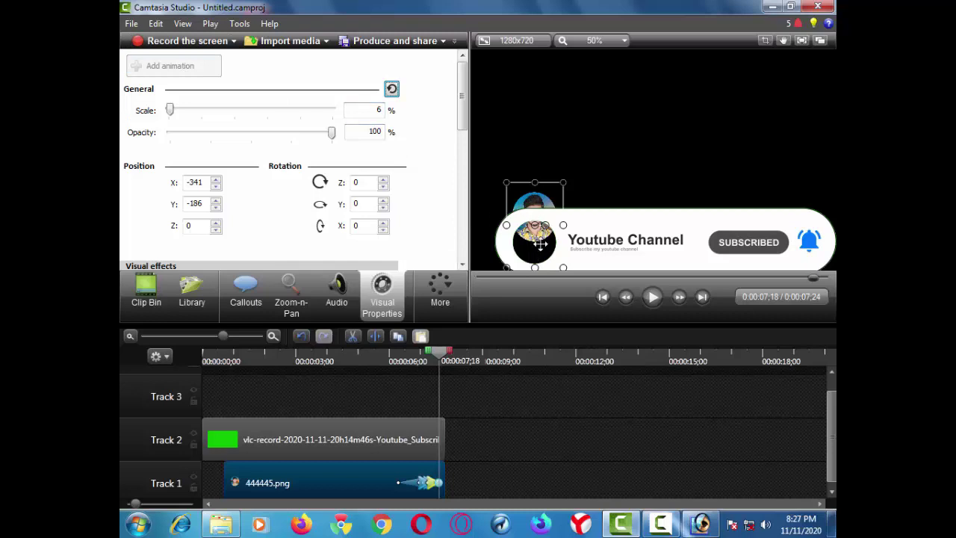
drag(536, 239, 539, 258)
key(Down)
key(Down)
key(Down)
key(Down)
key(Down)
key(Down)
key(Down)
key(Down)
key(Down)
key(Down)
key(Down)
key(Down)
key(Down)
key(Down)
key(Down)
key(Down)
key(Down)
key(Down)
key(Down)
key(Down)
key(Up)
key(Up)
key(Up)
key(Up)
Step: Split the portrait clip at 0:00:07;22 and delete the short piece after the cut
key(space)
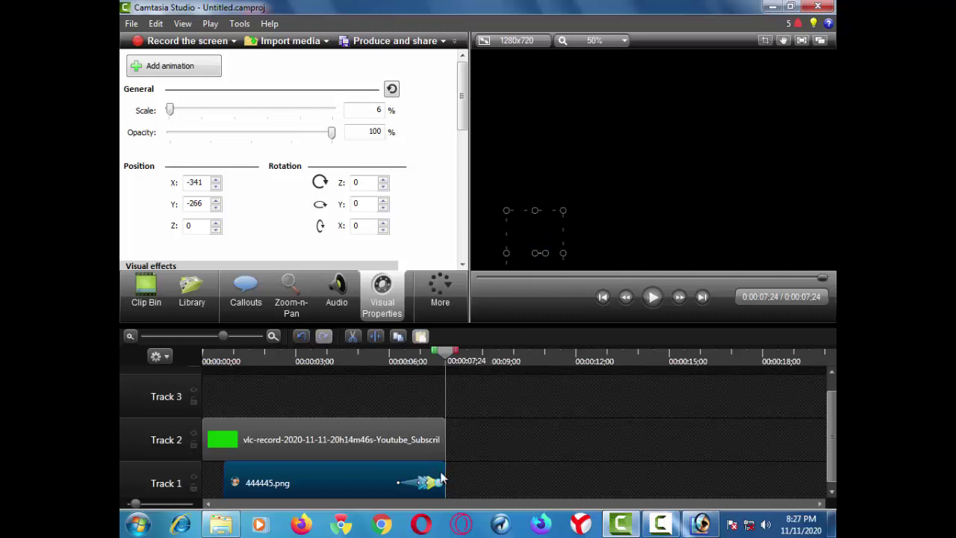
drag(223, 336, 257, 334)
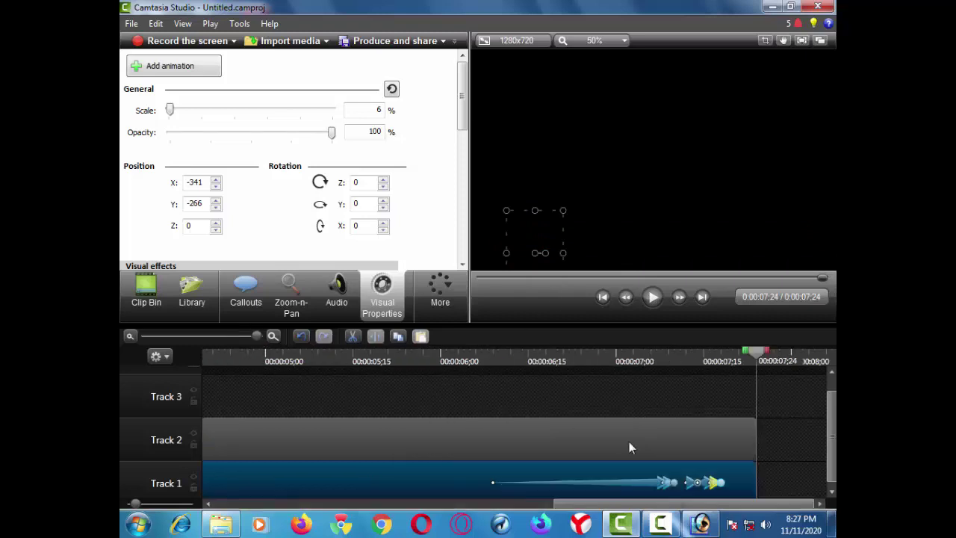
drag(755, 471, 750, 472)
click(744, 359)
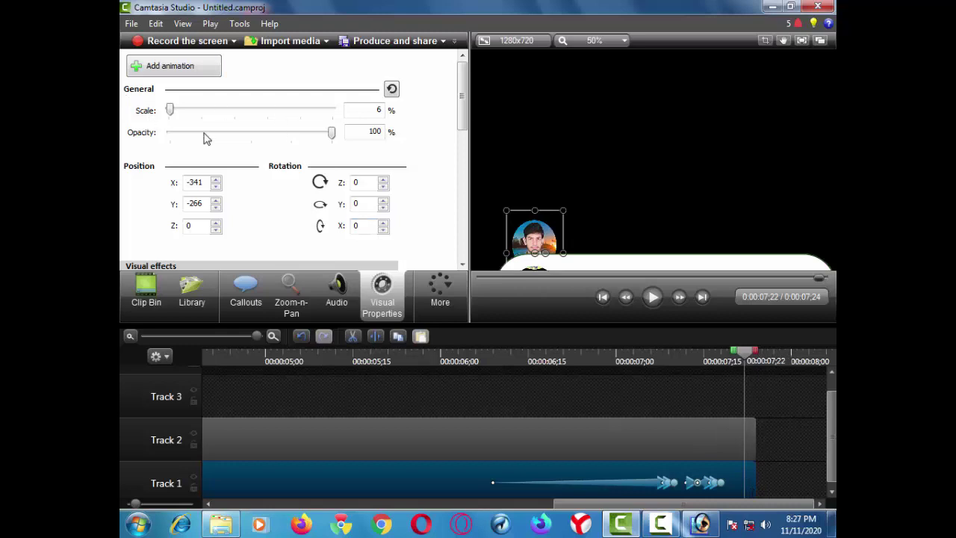
click(376, 336)
click(750, 470)
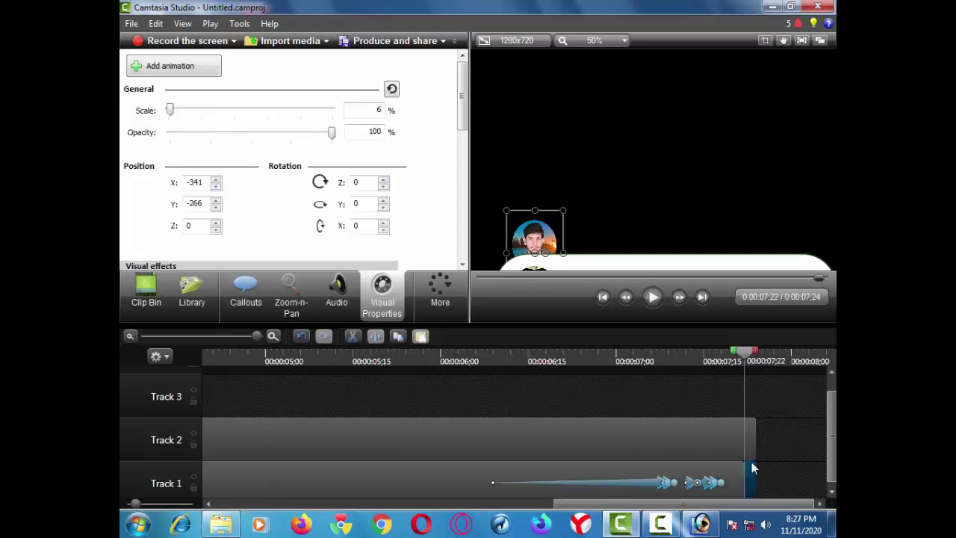
key(Delete)
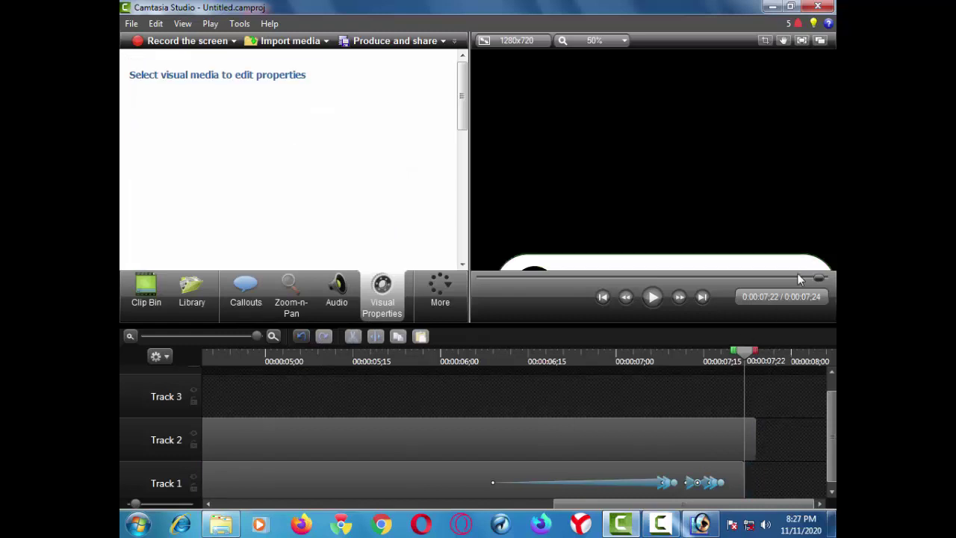
Step: Play the banner's closing seconds and inspect the portrait's animation points around 0:00:06;11
click(790, 278)
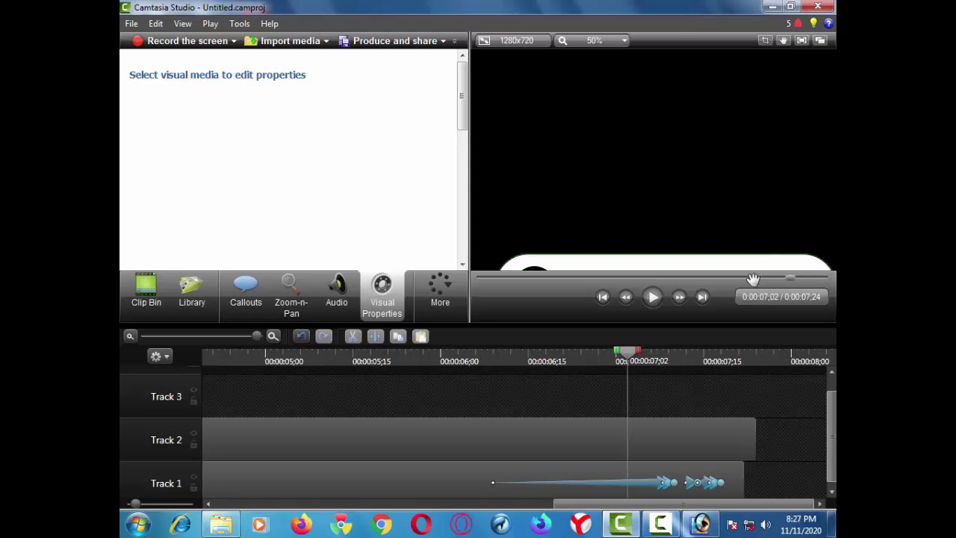
key(space)
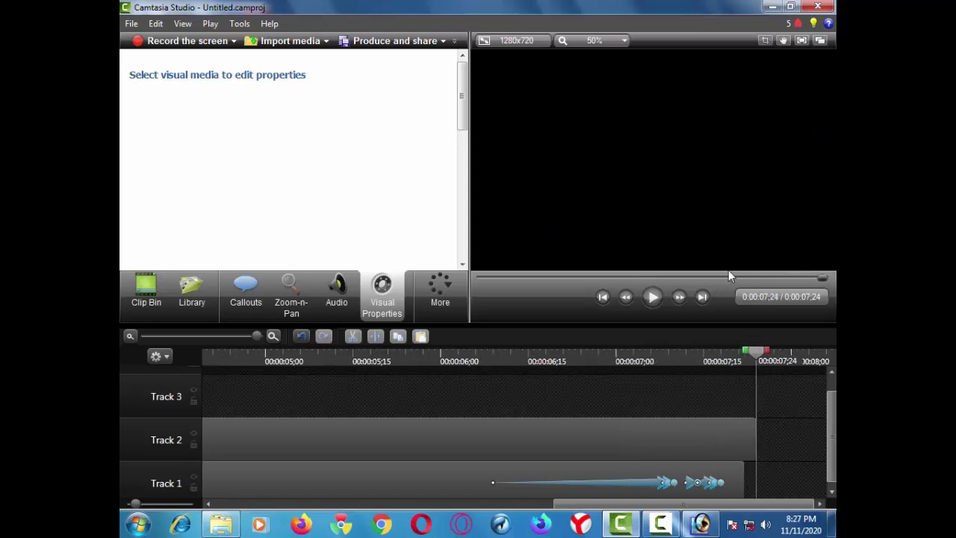
click(753, 280)
click(760, 277)
click(666, 484)
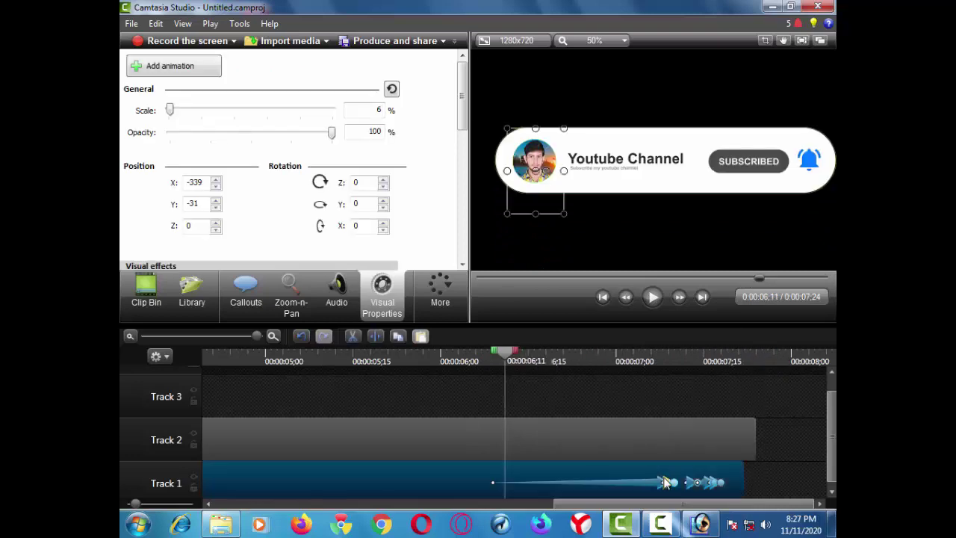
click(573, 169)
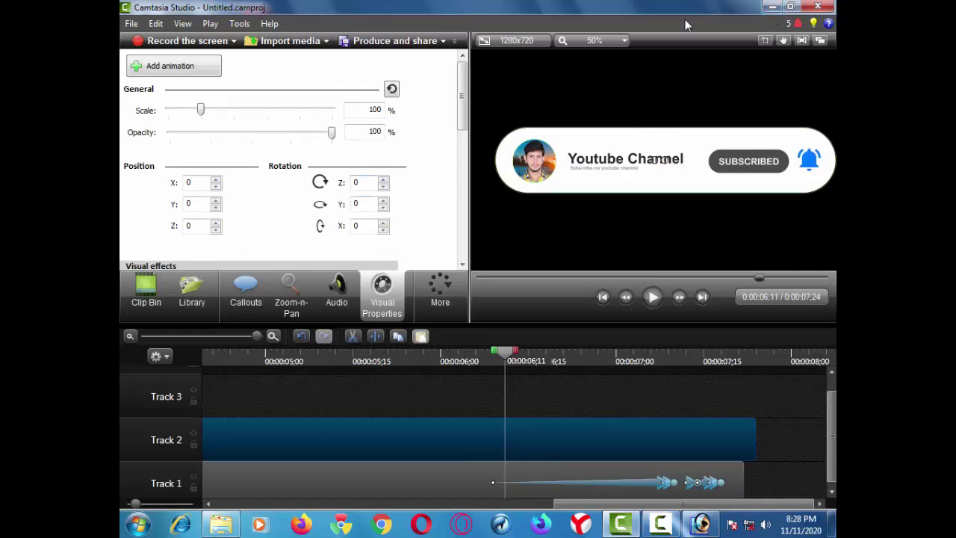
Step: Switch to Photoshop, hide Layer 1 of 444445.jpg, and make a wide rectangular selection across the middle of the canvas
click(687, 521)
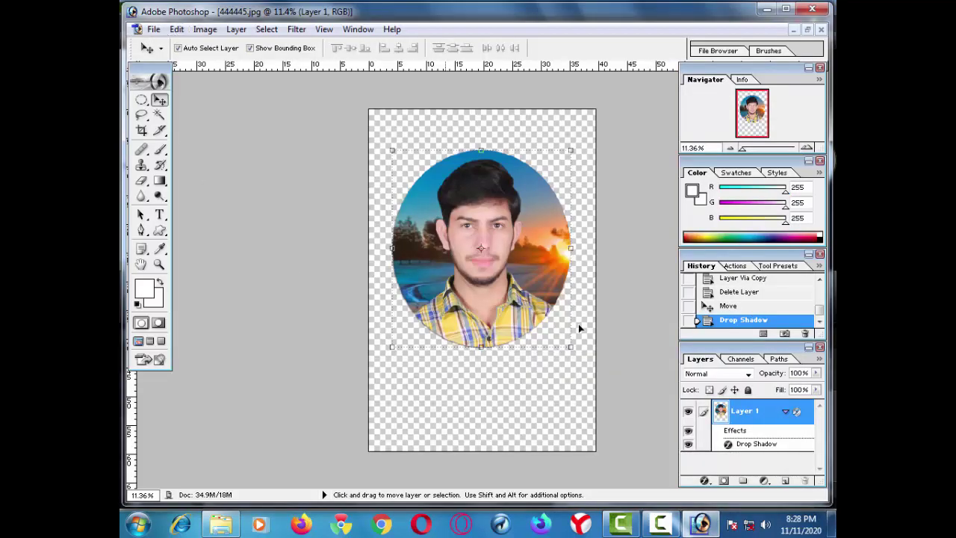
click(687, 412)
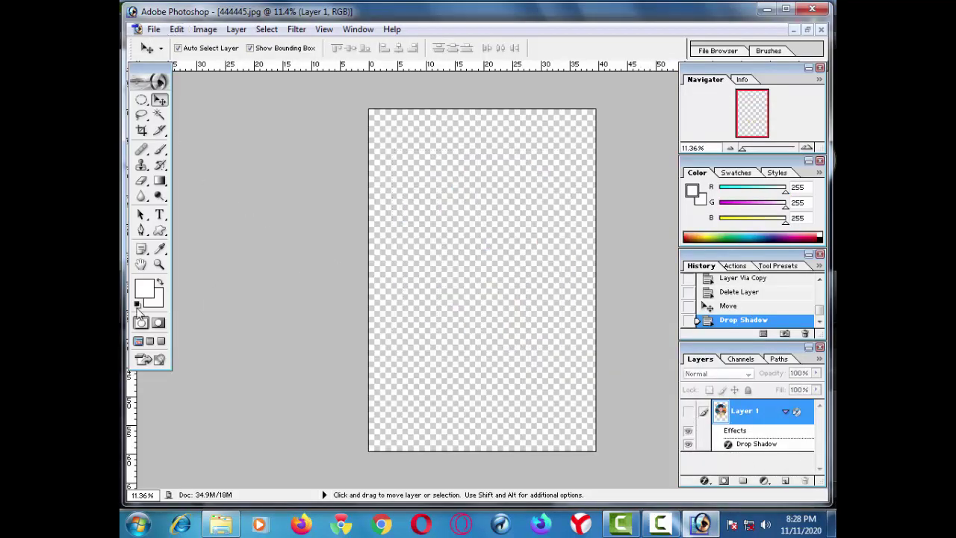
drag(141, 99, 187, 101)
drag(519, 252, 388, 306)
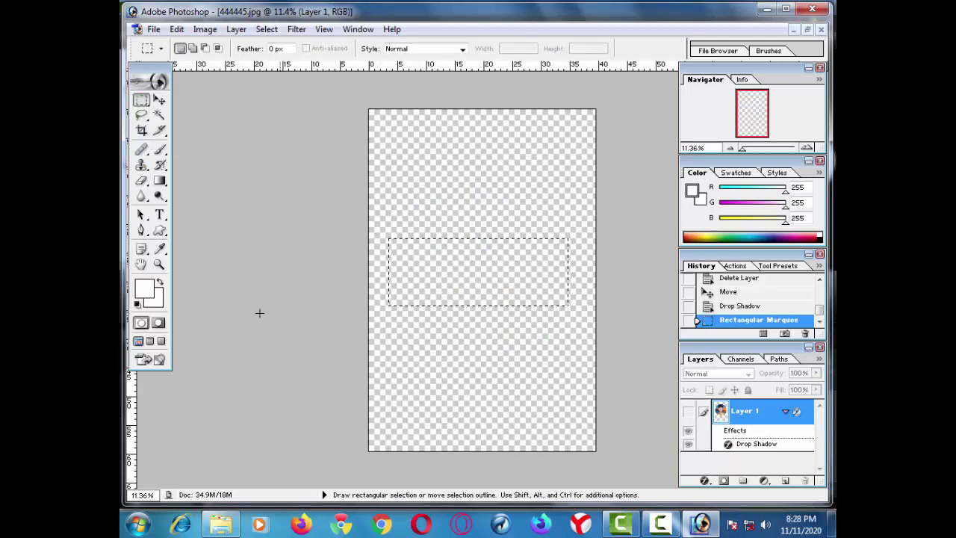
Step: Choose white (FFFFFF) as foreground colour, fill the selection with it on a new layer, and deselect
click(144, 288)
click(620, 523)
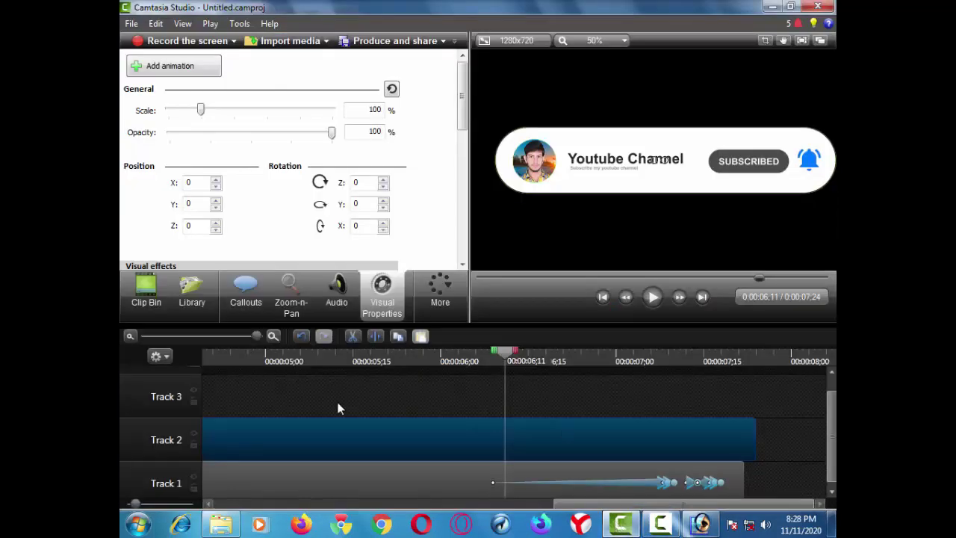
click(701, 523)
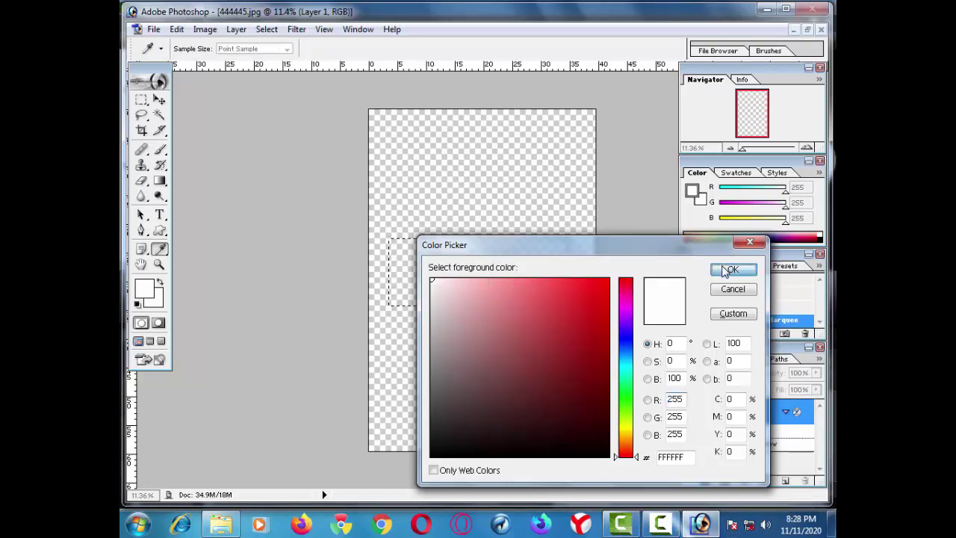
click(728, 269)
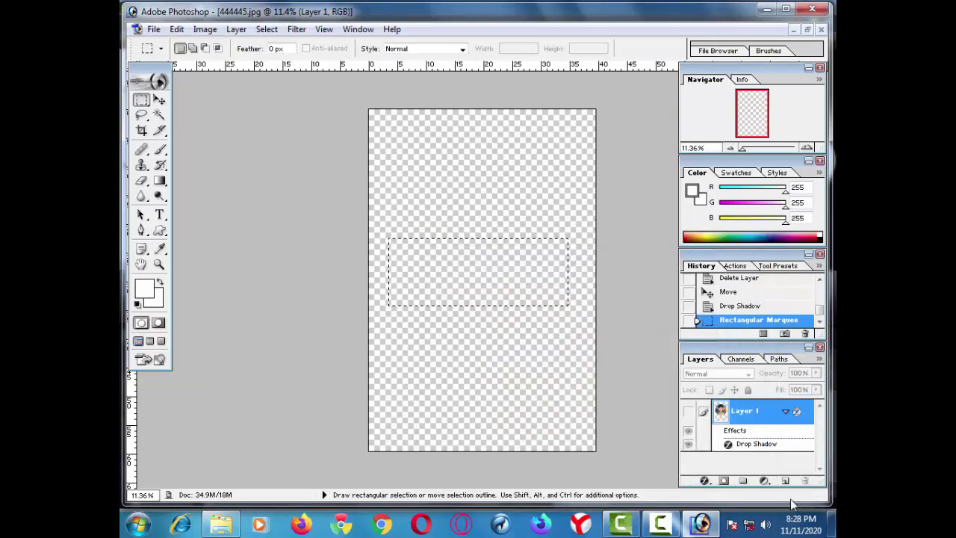
click(782, 480)
key(alt+BackSpace)
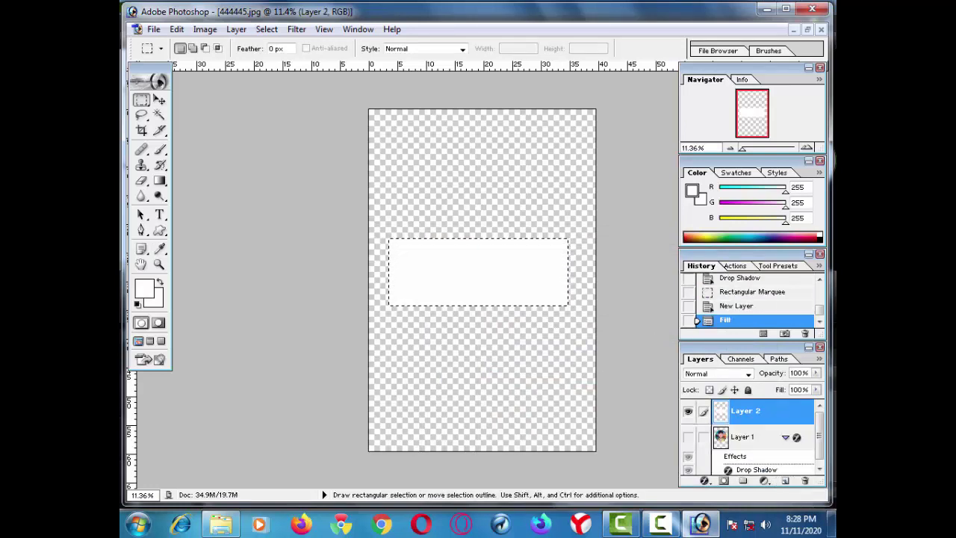
key(ctrl+d)
click(831, 525)
click(831, 525)
Step: Save the white rectangle for the web as a transparent PNG-24 named i, without replacing 444445.png
click(153, 30)
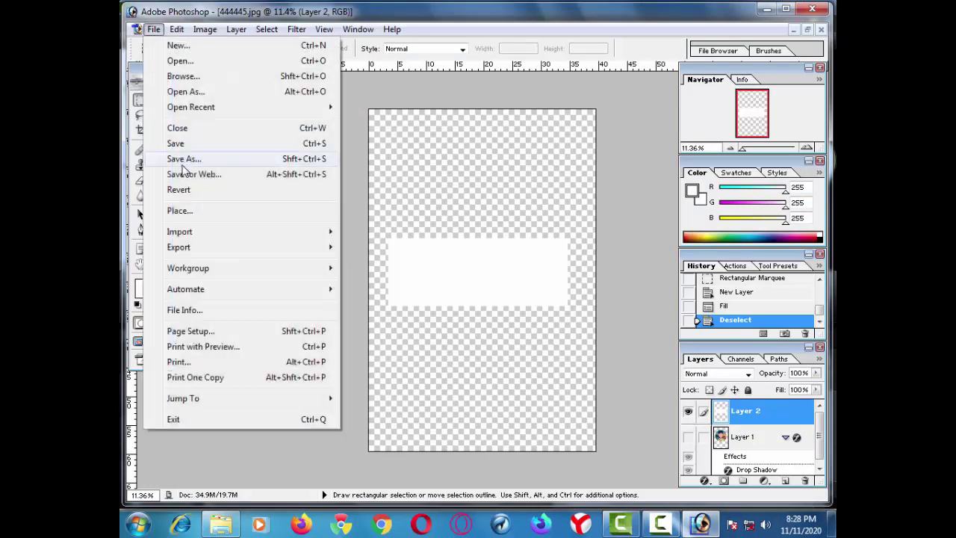
click(201, 172)
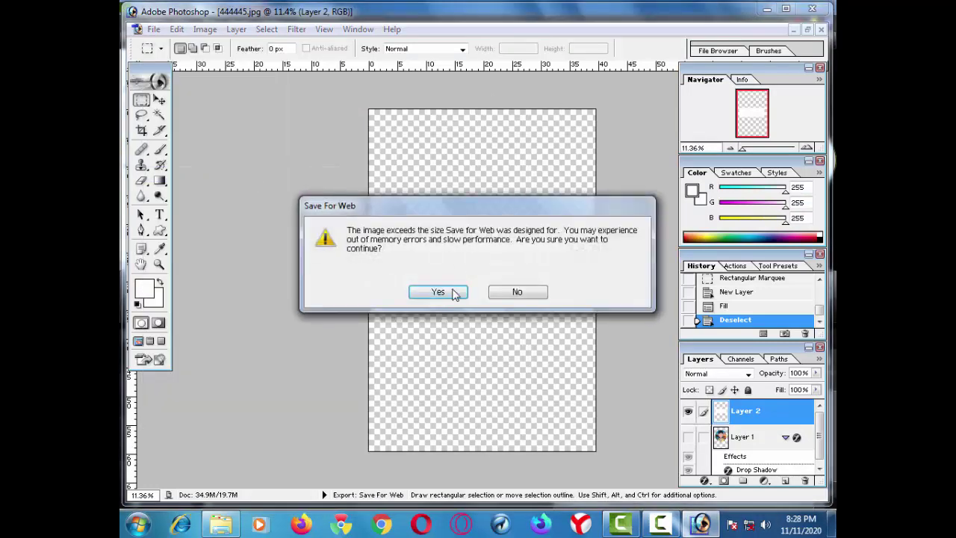
click(453, 292)
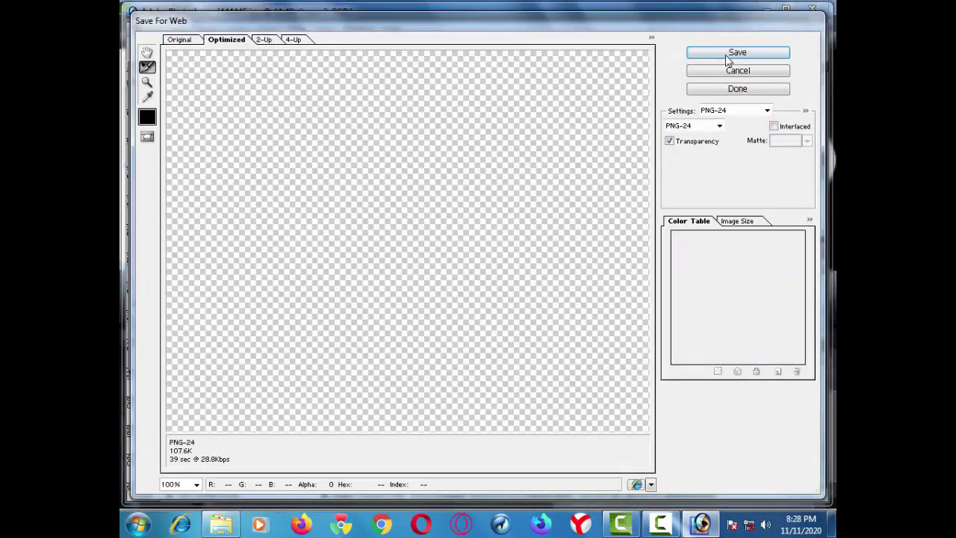
click(721, 54)
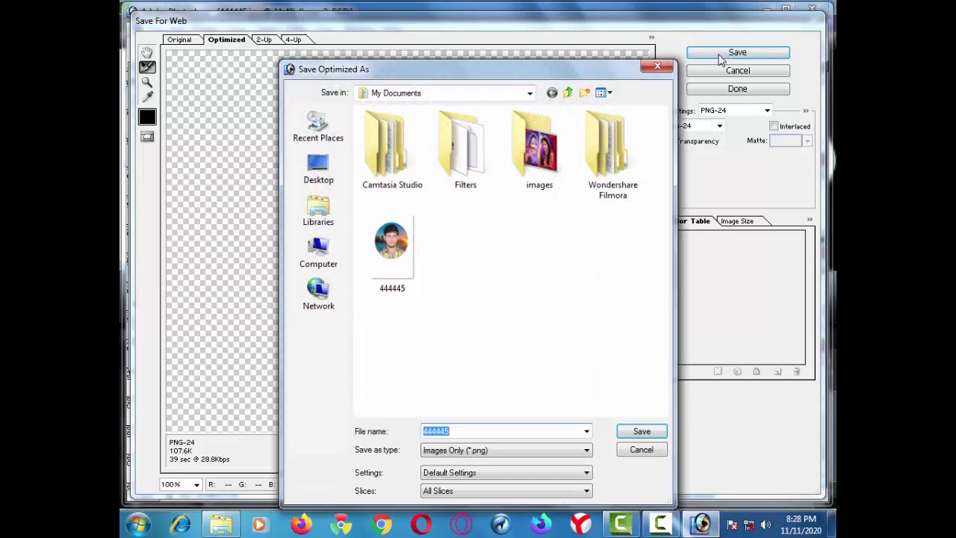
key(Return)
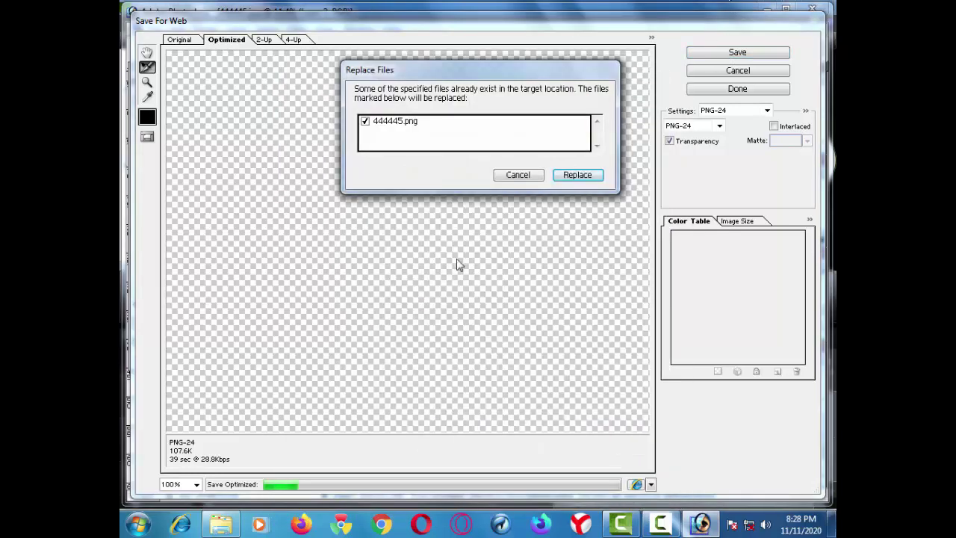
click(503, 177)
click(717, 53)
text(i)
key(Return)
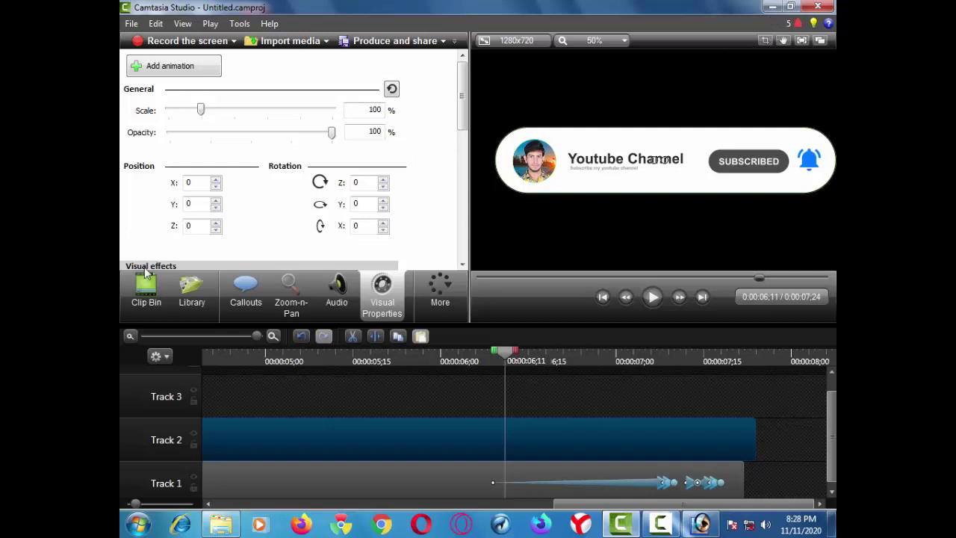
Step: Import i.png from the Documents library into the Clip Bin of Camtasia Studio
click(147, 283)
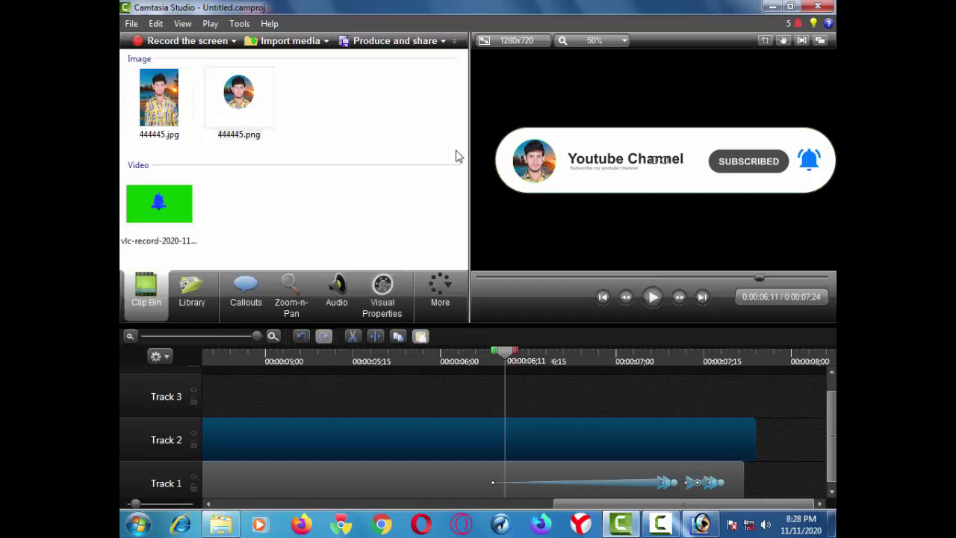
click(777, 9)
click(203, 298)
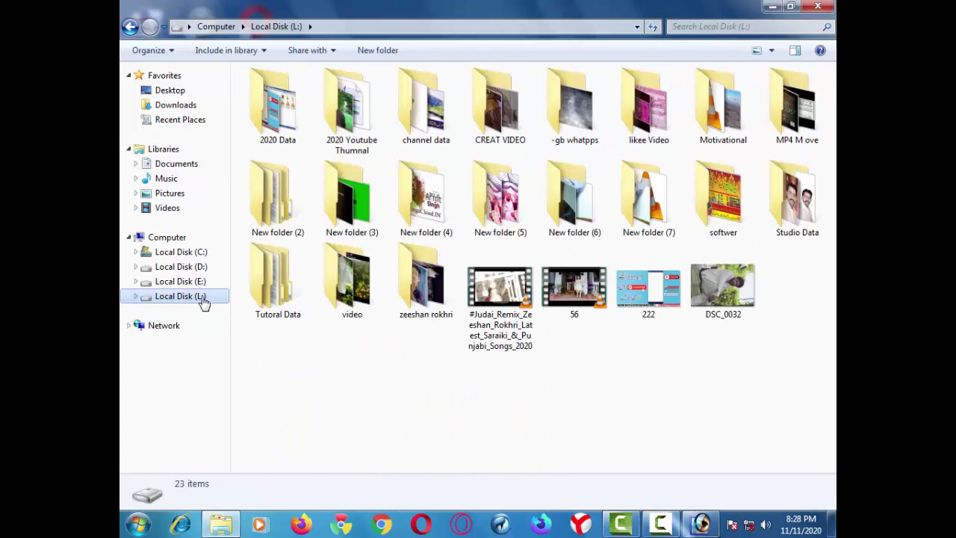
click(199, 164)
click(374, 276)
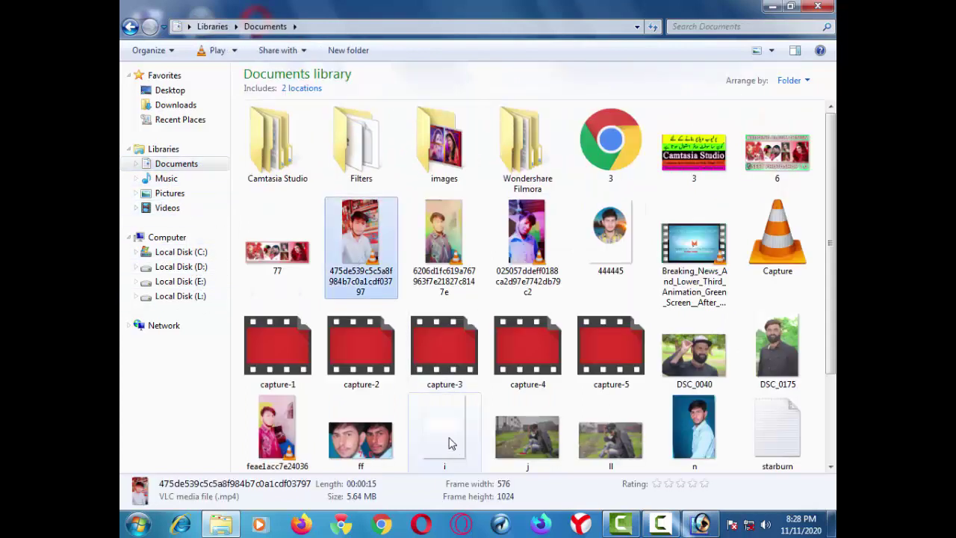
click(447, 443)
click(700, 523)
drag(469, 331, 249, 171)
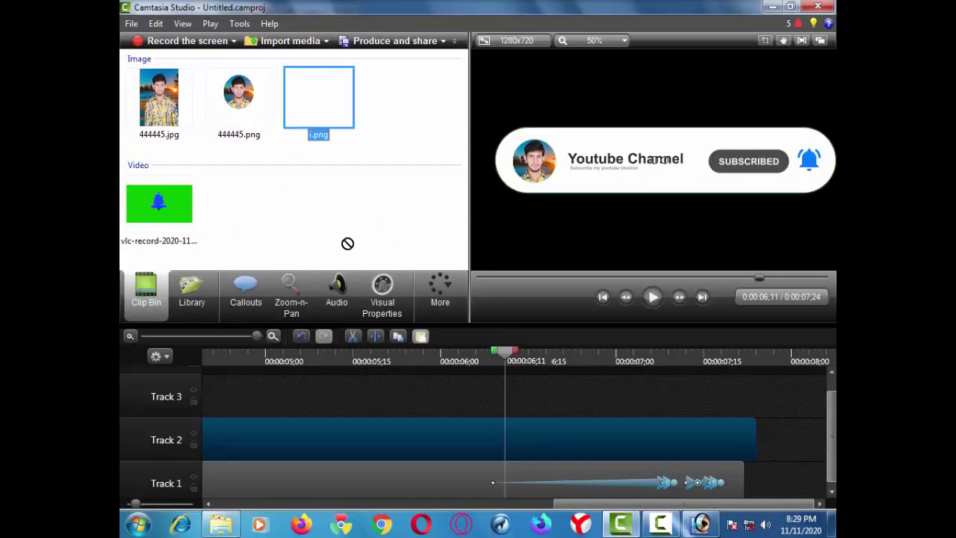
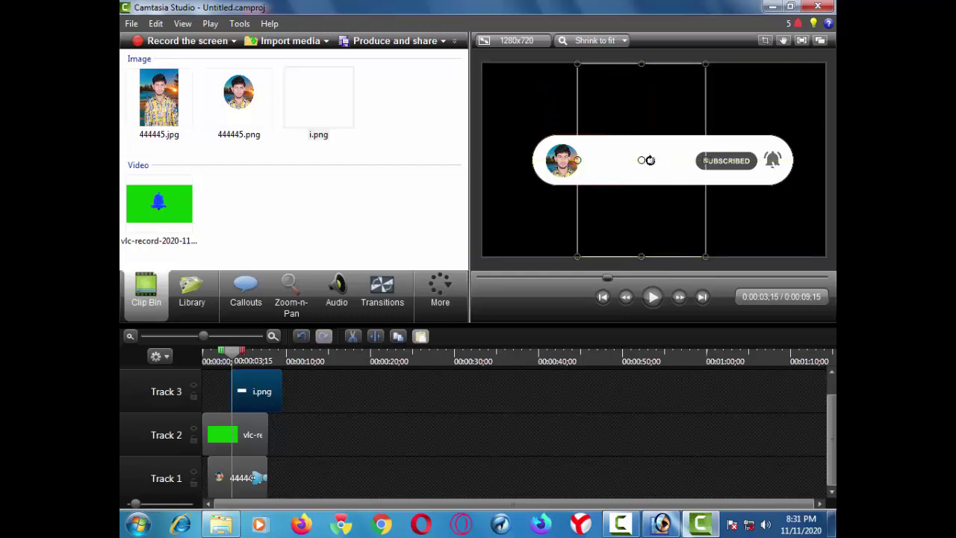
Step: Extend the start of the i.png clip on Track 3 back to 0:00:01;06 and play the result
click(525, 278)
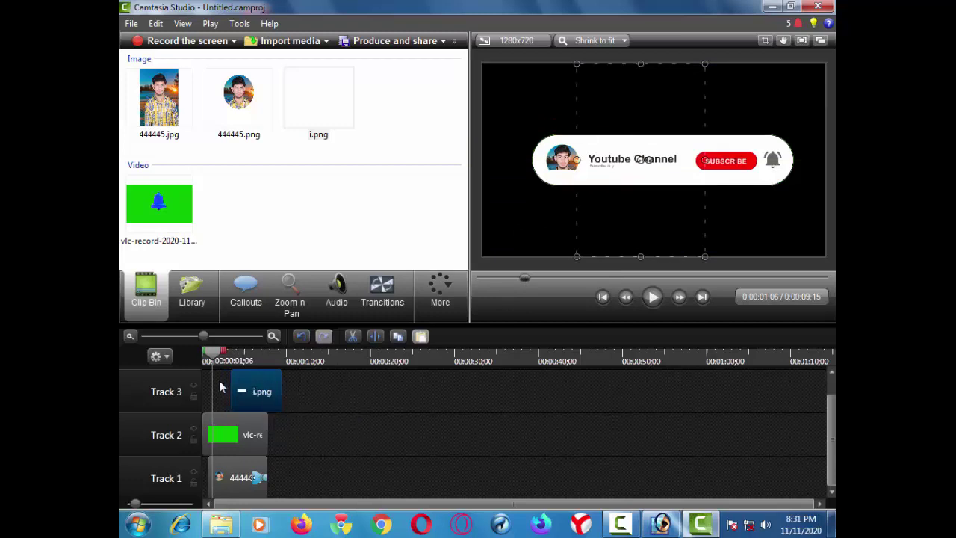
drag(234, 376, 213, 375)
key(space)
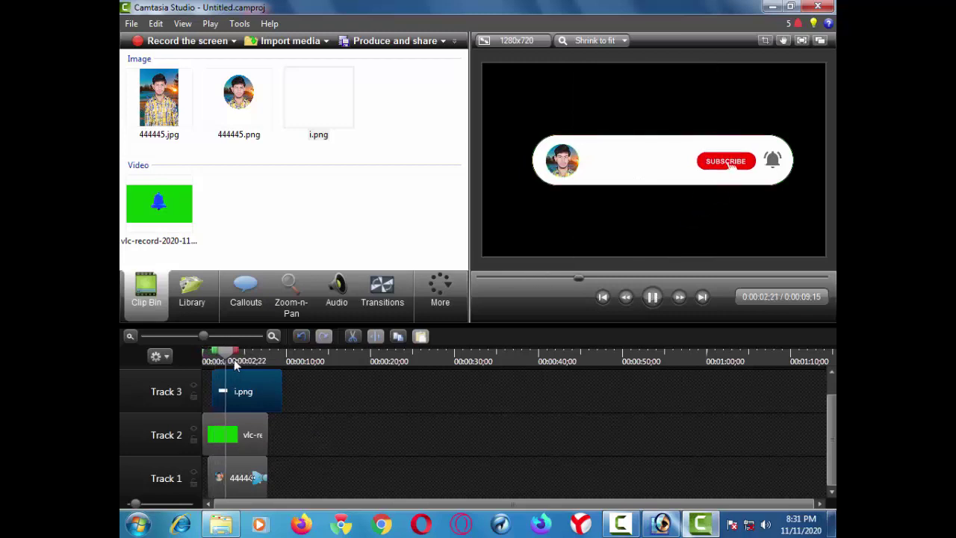
Step: Replay the banner from 0:00:00;05 to check the white cover, and delete the i.png clip from Track 3
drag(601, 277, 489, 277)
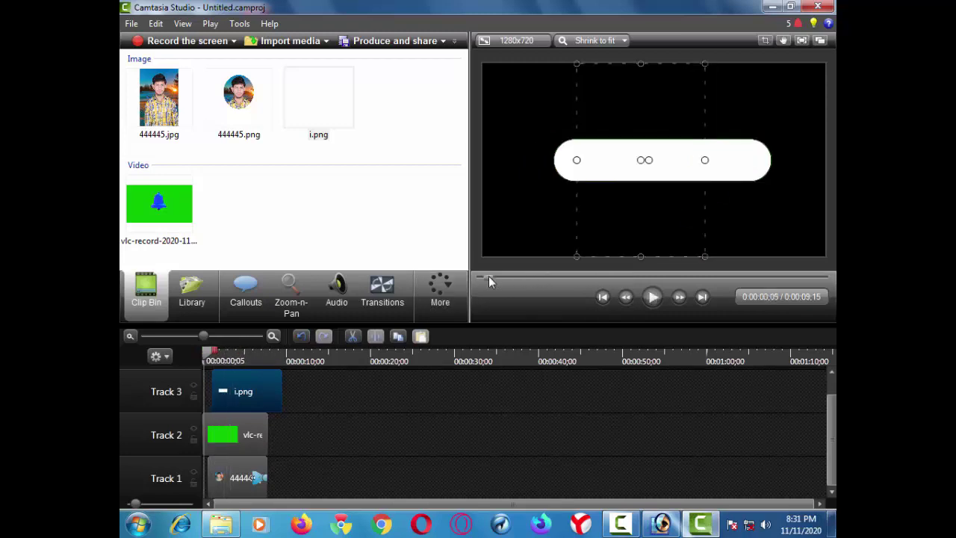
key(space)
key(space)
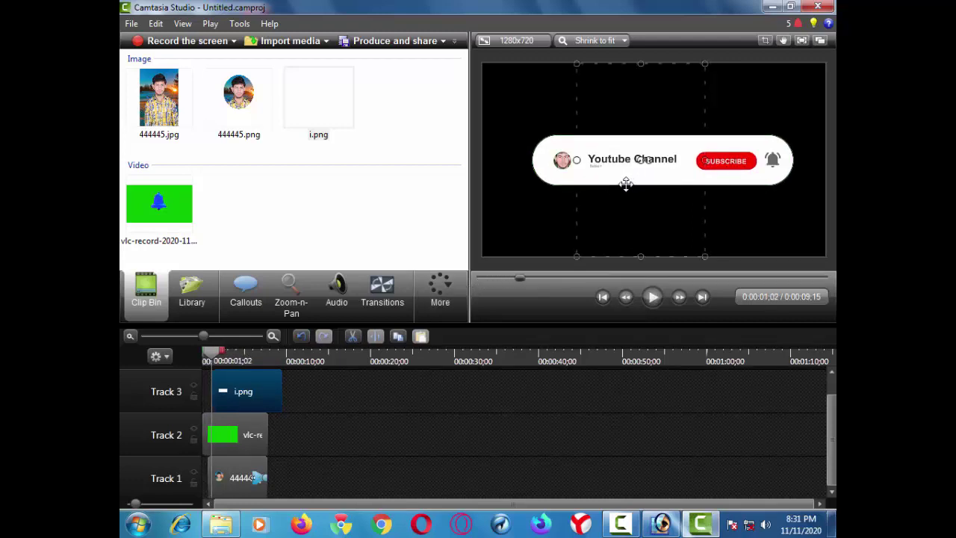
key(space)
key(space)
key(space)
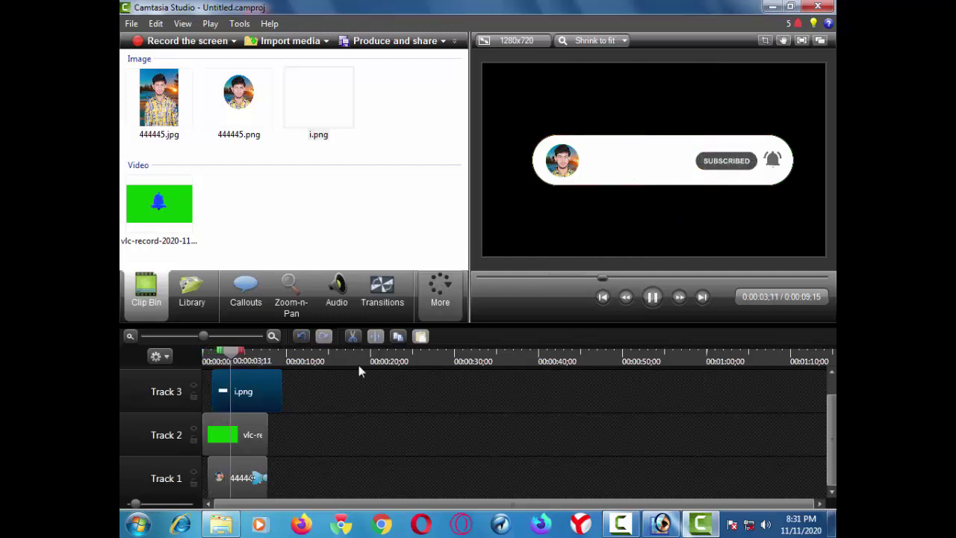
click(256, 399)
key(Delete)
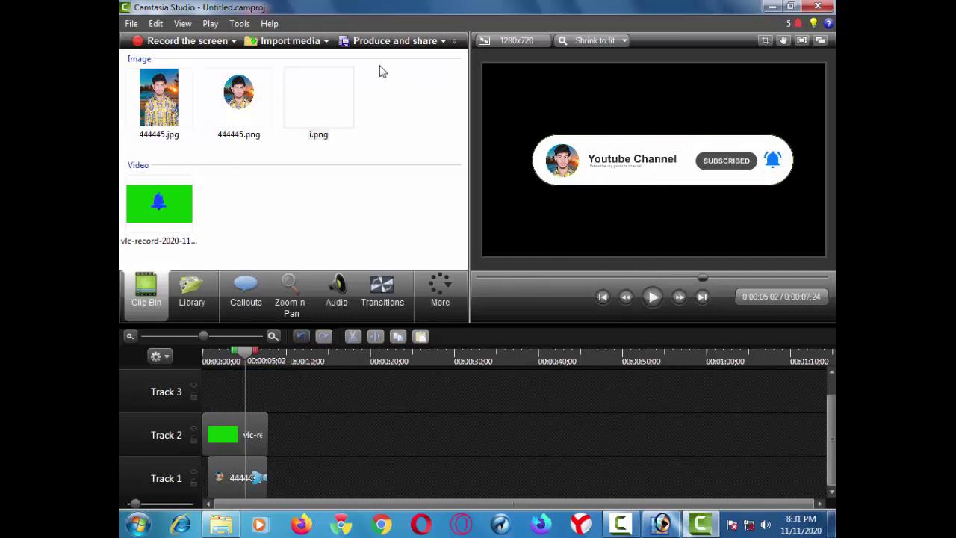
Step: Add a Zoom-n-Pan at 0:00:05;02 with the zoom frame shrunk to about half size and centred over the banner's text
click(291, 290)
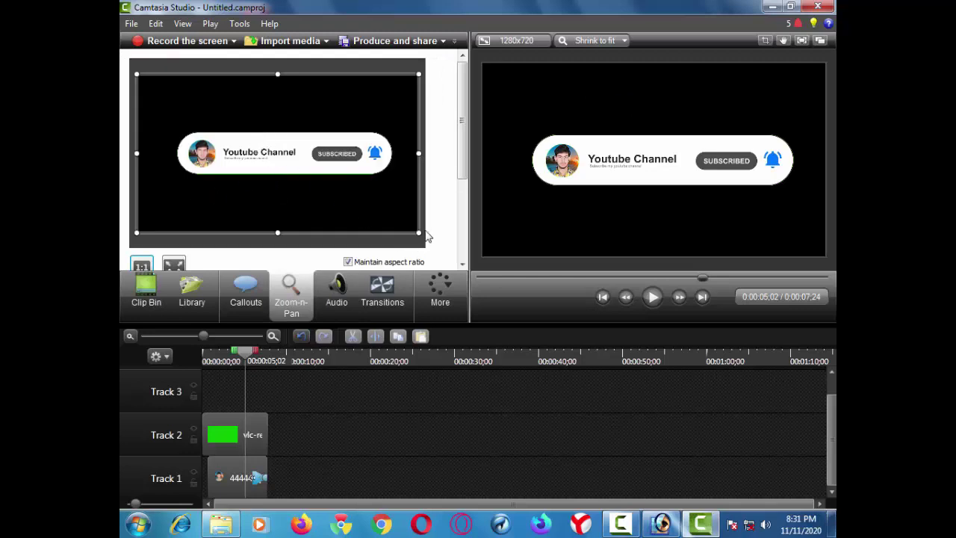
drag(419, 231, 287, 159)
drag(242, 117, 255, 130)
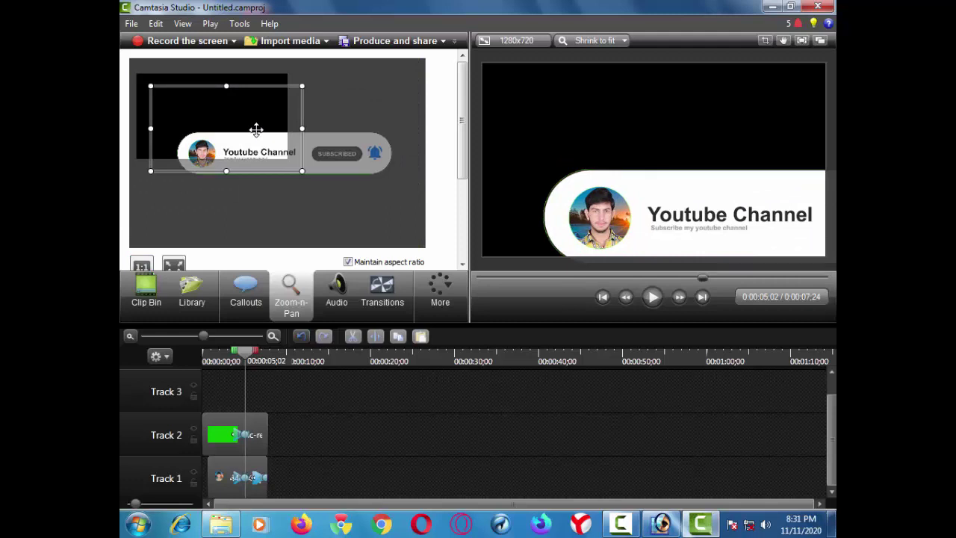
drag(256, 130, 333, 172)
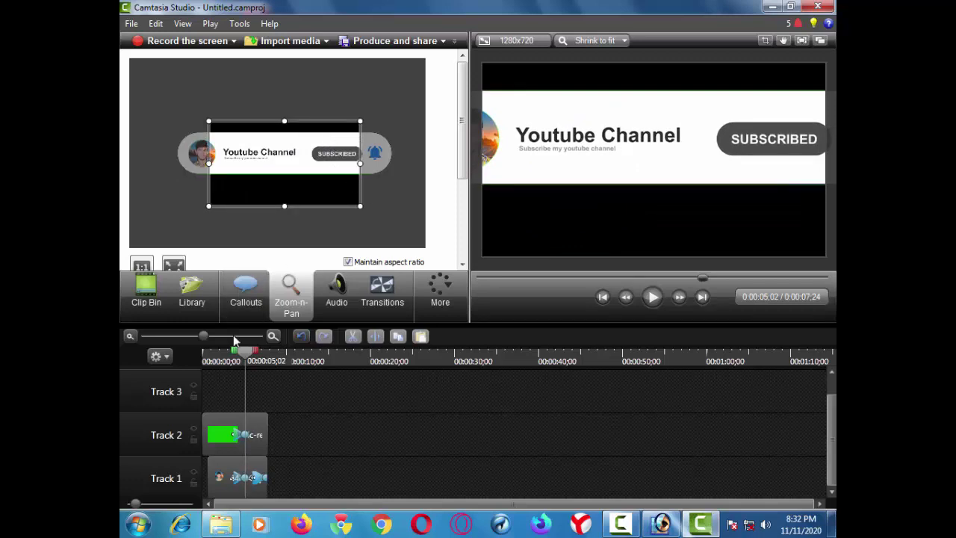
Step: Select the zoom animation on the Track 2 banner clip and delete it
double_click(239, 435)
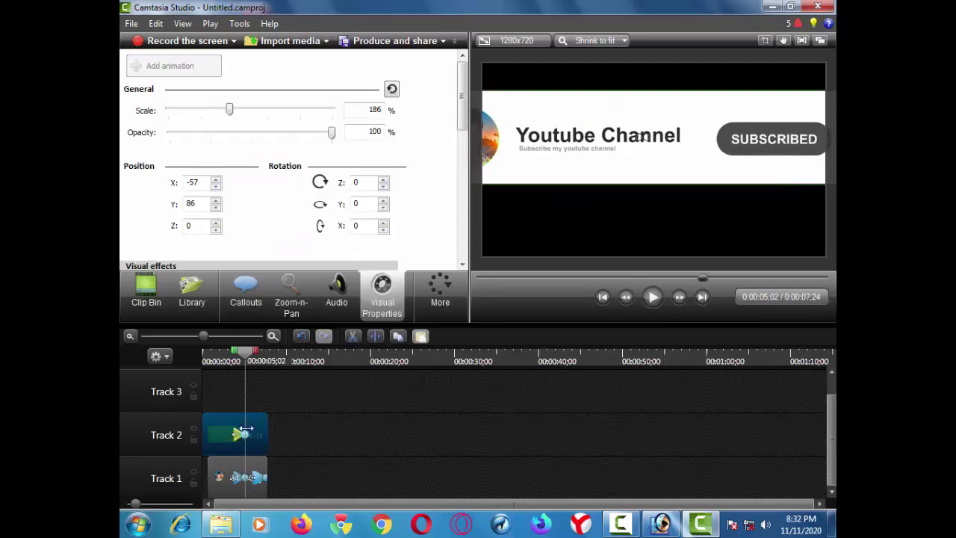
click(147, 291)
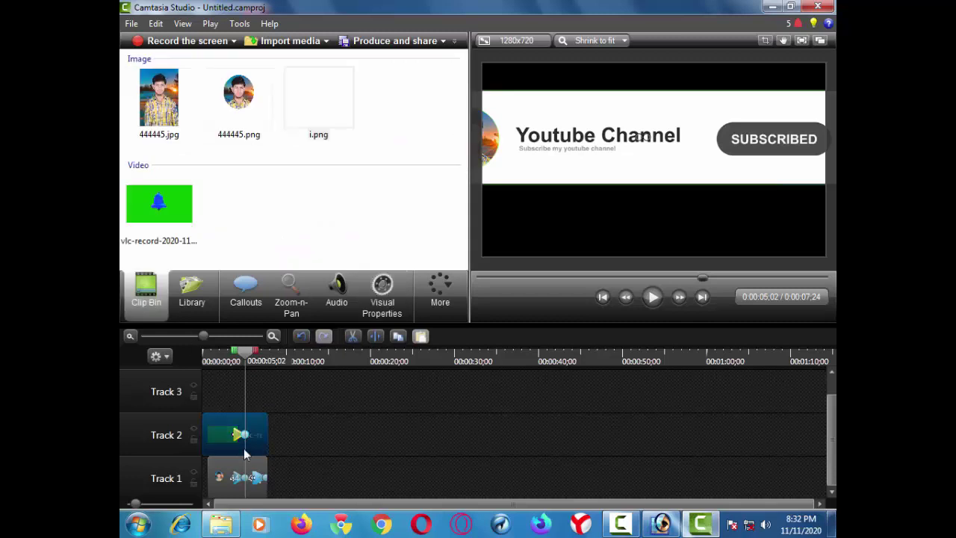
double_click(236, 435)
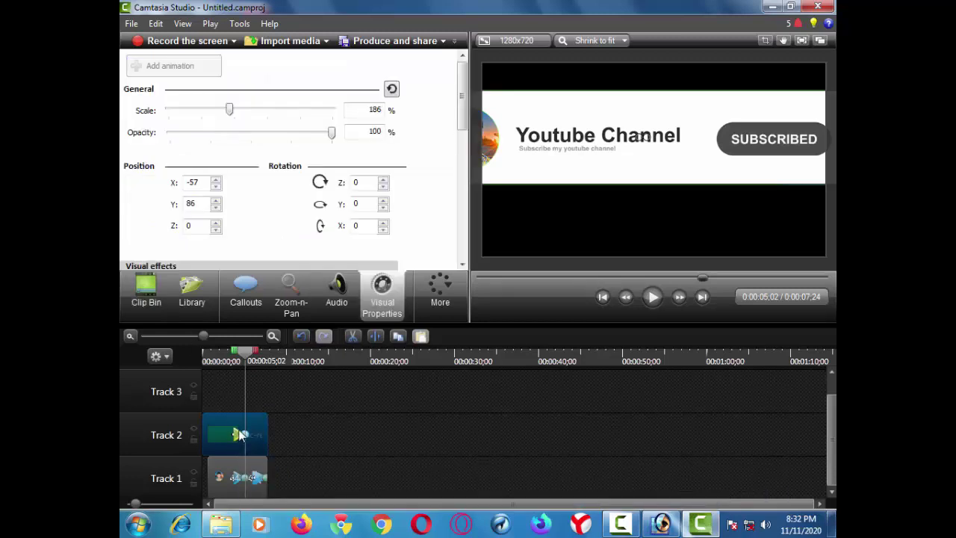
key(Delete)
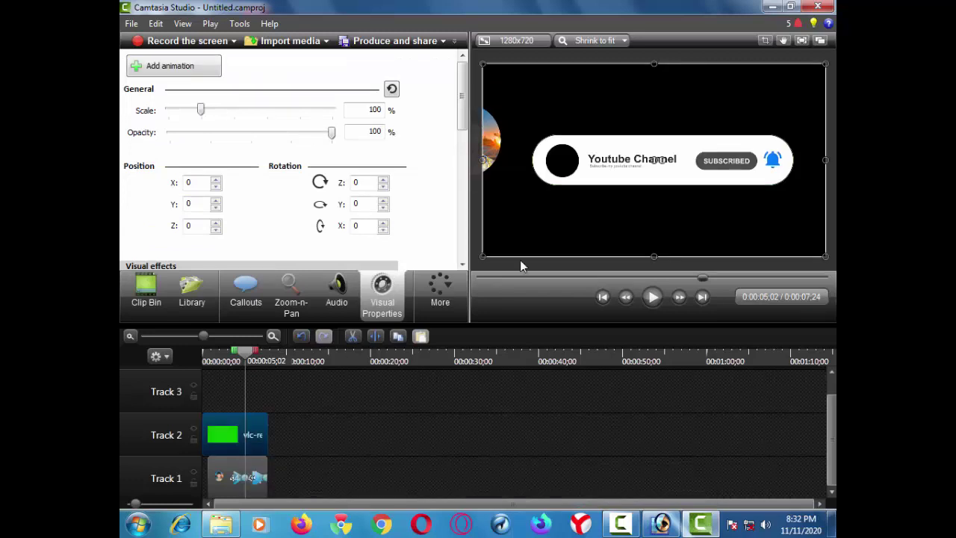
Step: Try a Zoom-n-Pan at 0:00:05;02 with the zoom frame shifted and enlarged to take in both the portrait and the banner
click(290, 297)
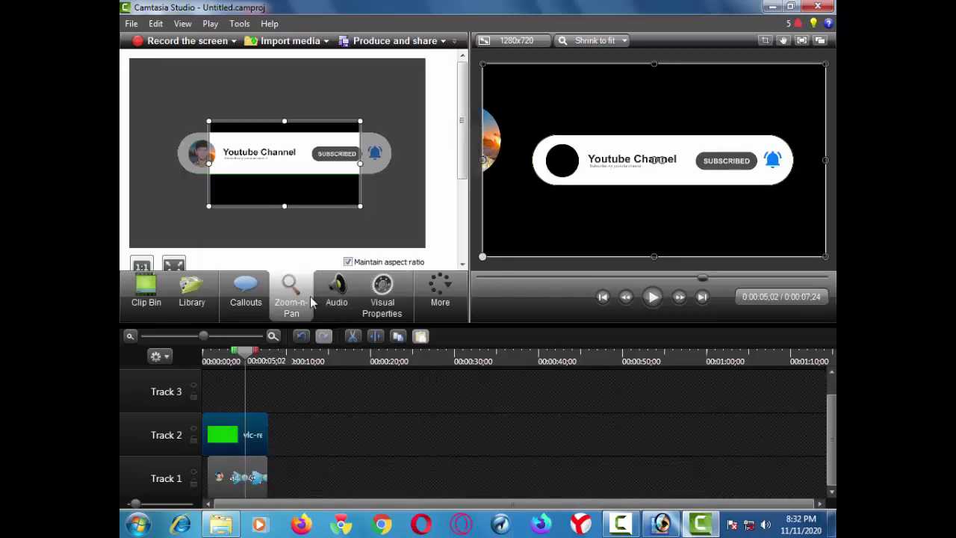
drag(175, 220, 158, 232)
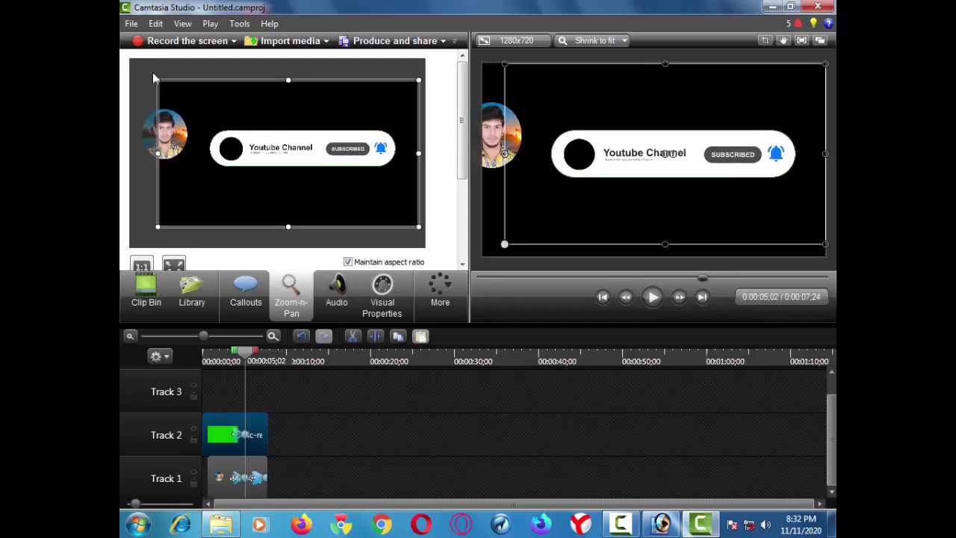
drag(153, 76, 136, 74)
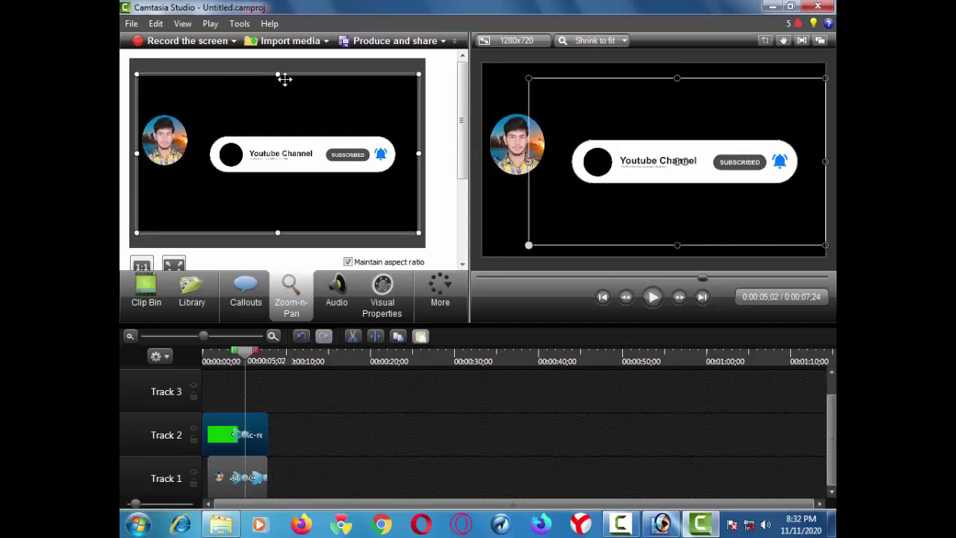
drag(279, 71, 274, 59)
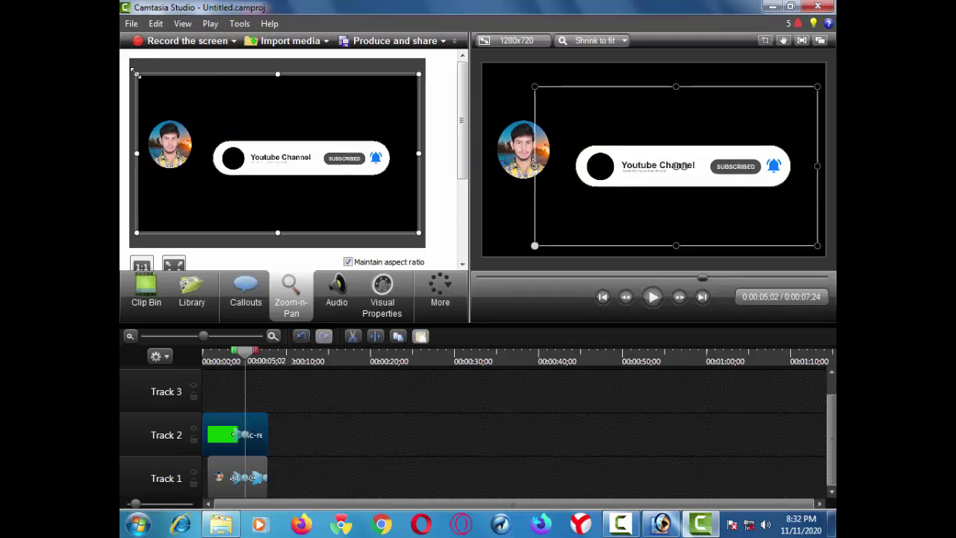
drag(134, 73, 141, 77)
drag(281, 73, 279, 66)
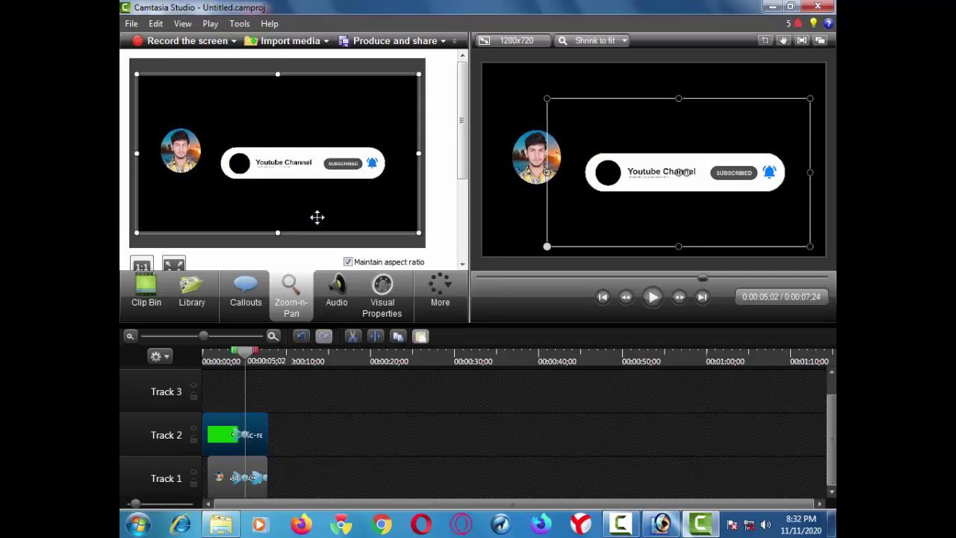
Step: Play the clip from the start to just past 0:00:05 to check the zoom movement
click(478, 276)
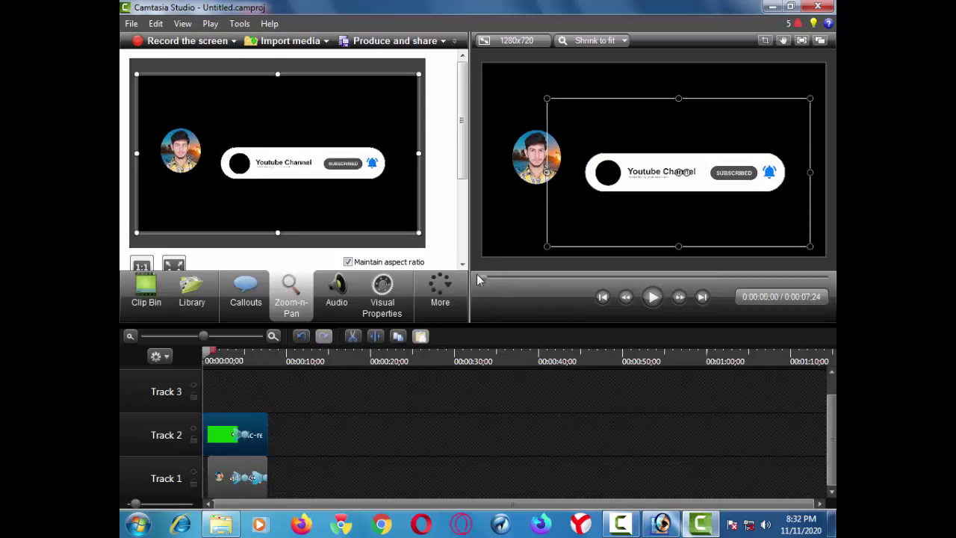
key(space)
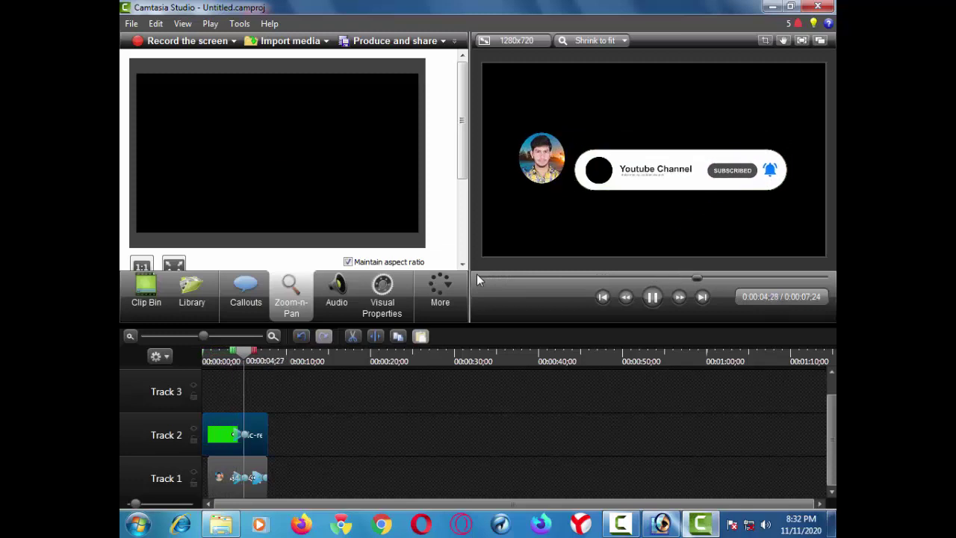
key(space)
Step: Delete the zoom animations around 0:00:05 from the Track 2 banner and Track 1 portrait clips, and replay the result
click(244, 473)
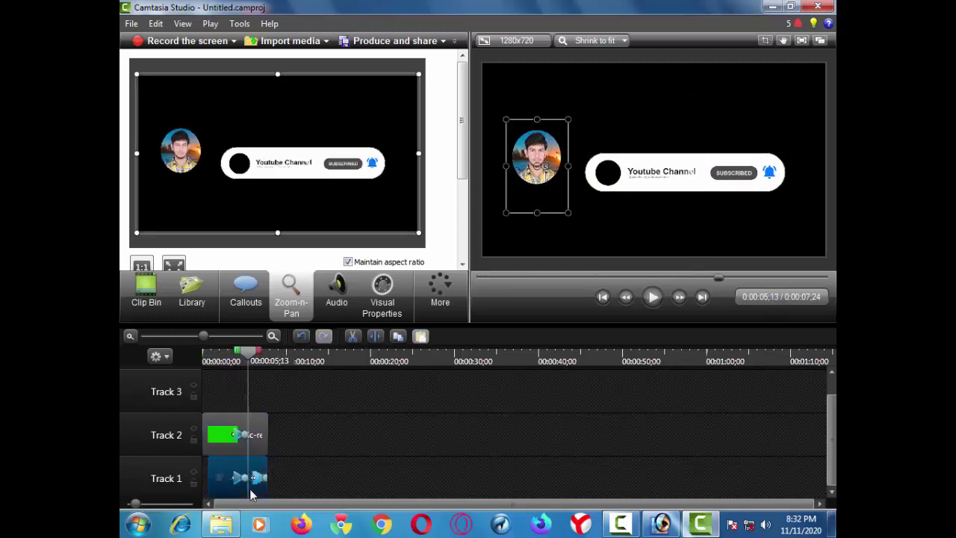
click(241, 439)
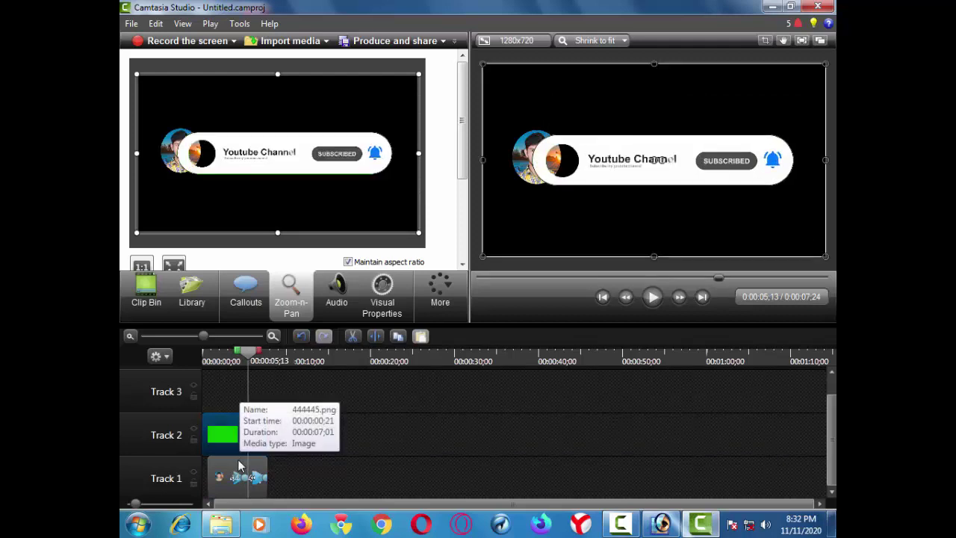
click(236, 484)
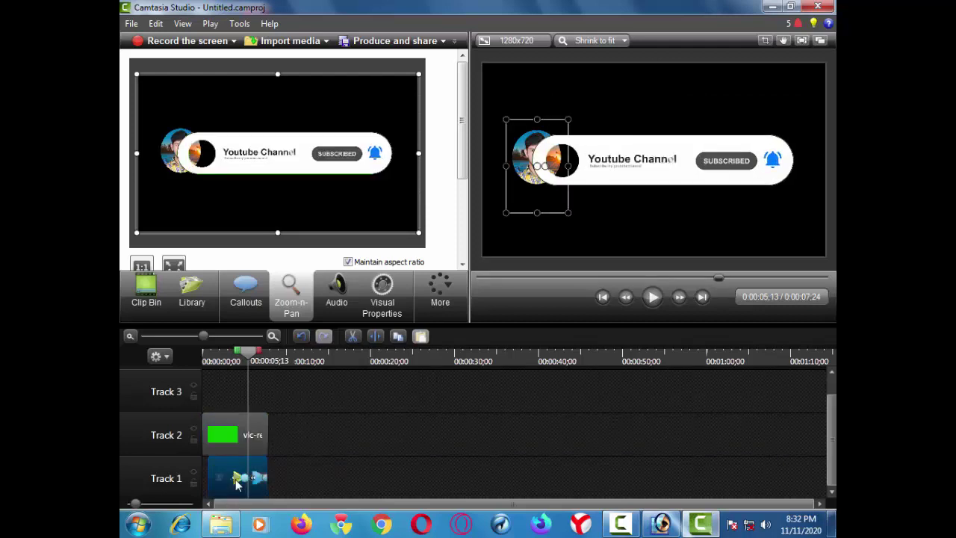
key(space)
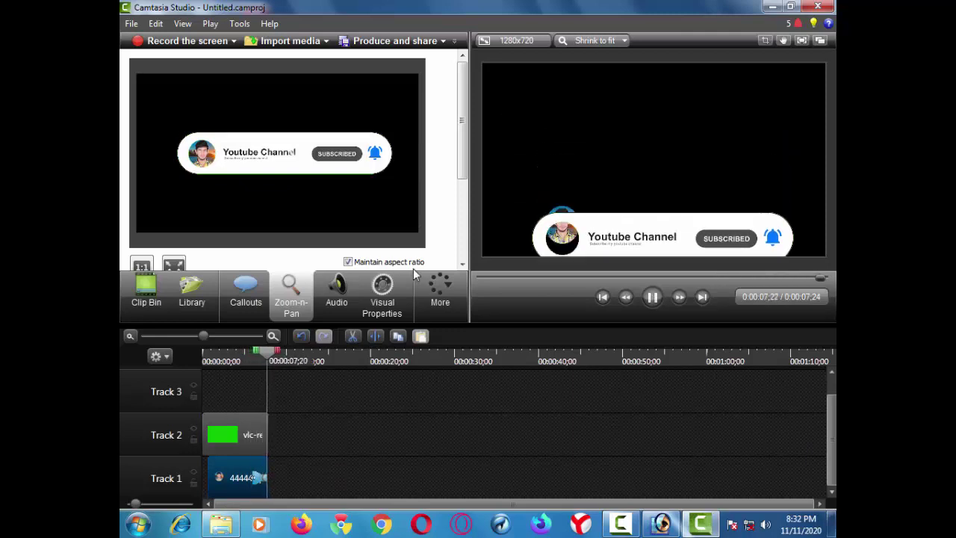
click(480, 277)
key(space)
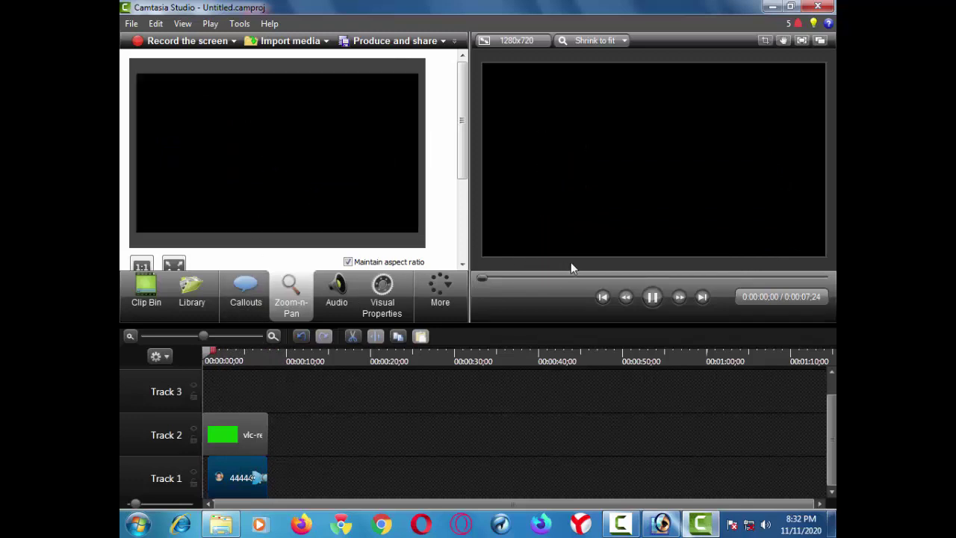
Step: At 0:00:00;26, enter the channel name as callout text on the Track 1 portrait clip and correct the spelling of "technical"
click(523, 278)
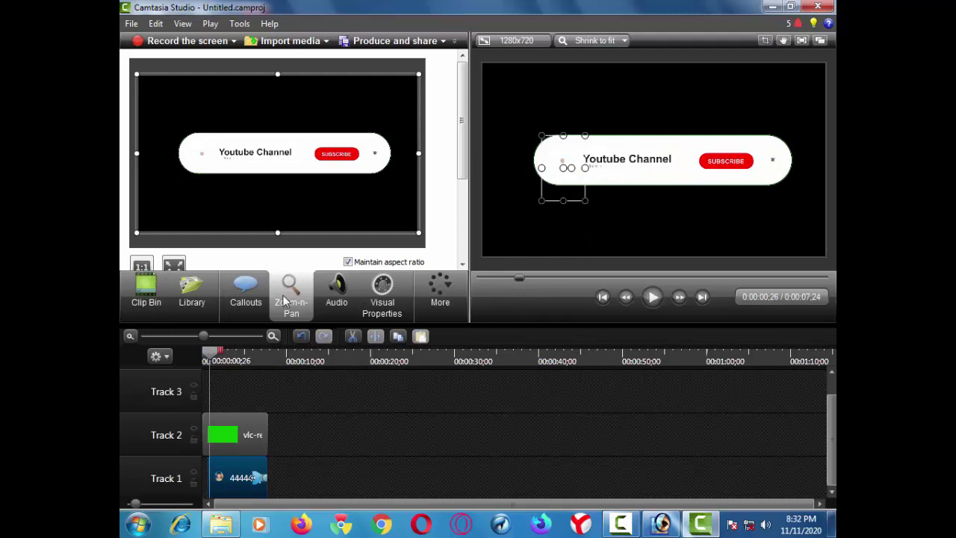
click(251, 306)
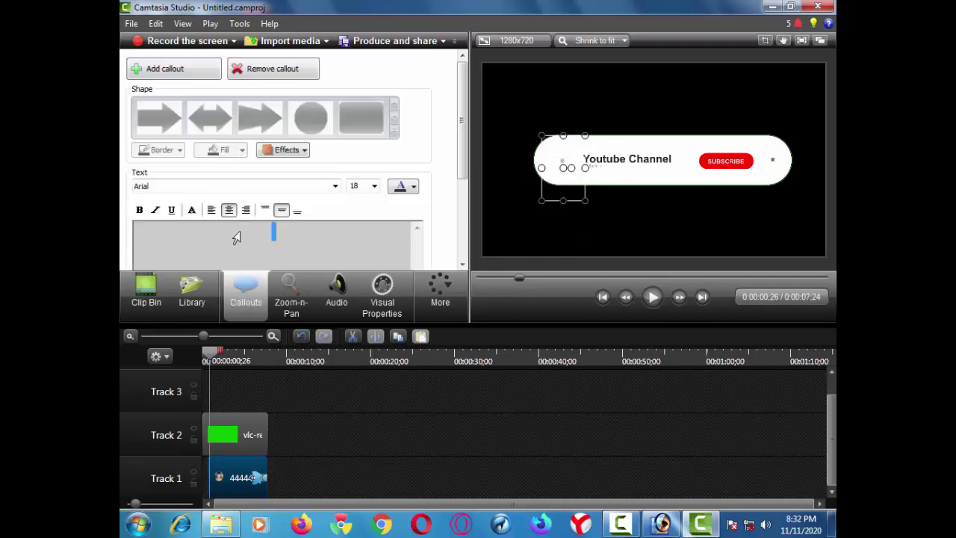
text(Mr m)
key(BackSpace)
text(Mubasher )
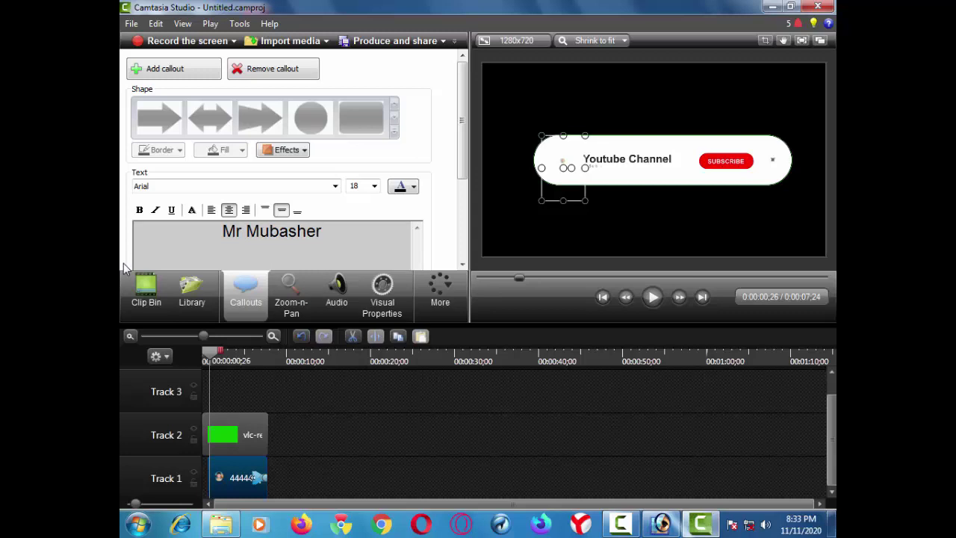
text(trchnical)
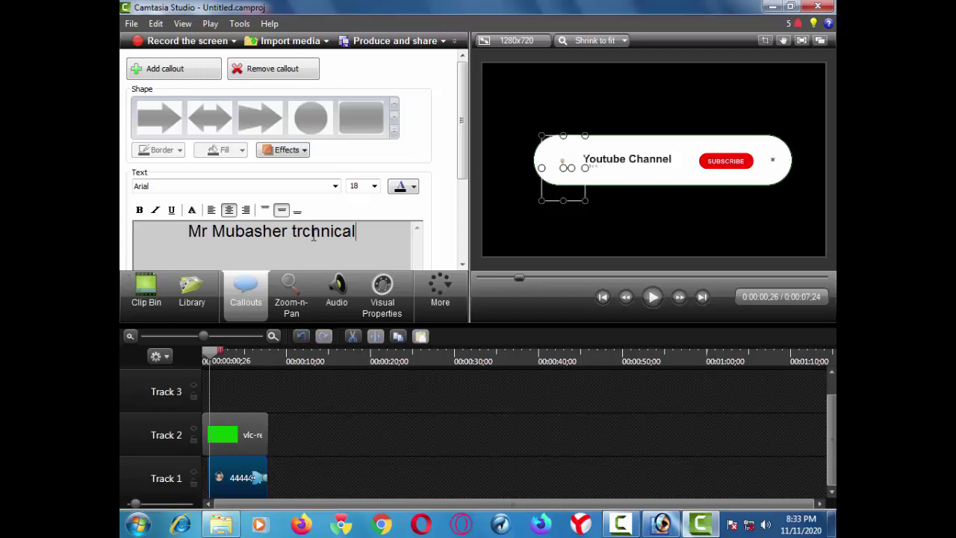
key(BackSpace)
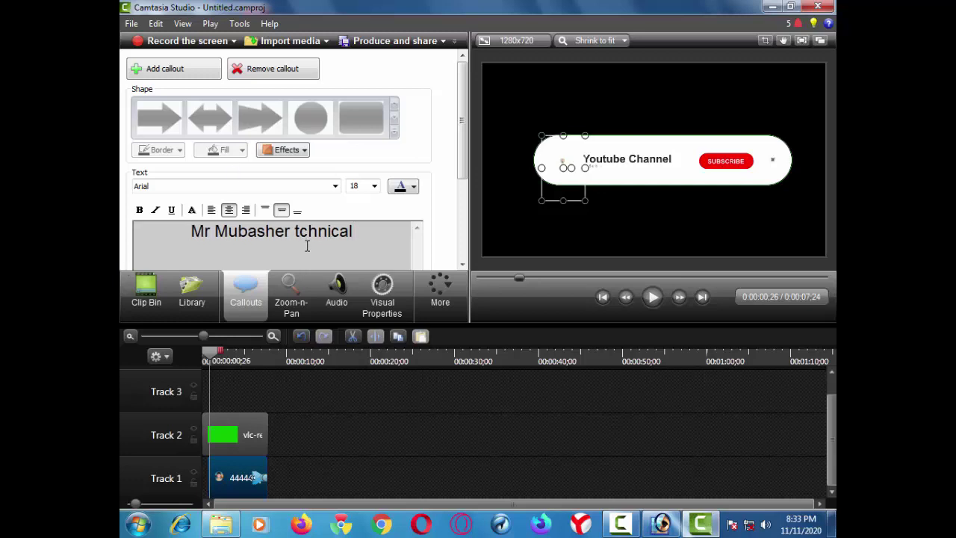
text(e)
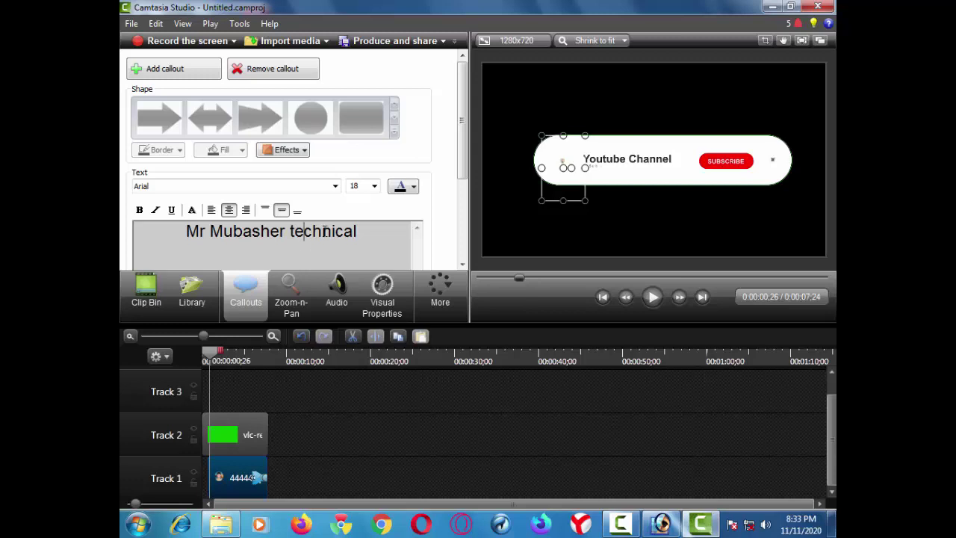
Step: Format the channel name in Arial Black at size 20 and clear the stray spaces within it
drag(373, 233, 124, 224)
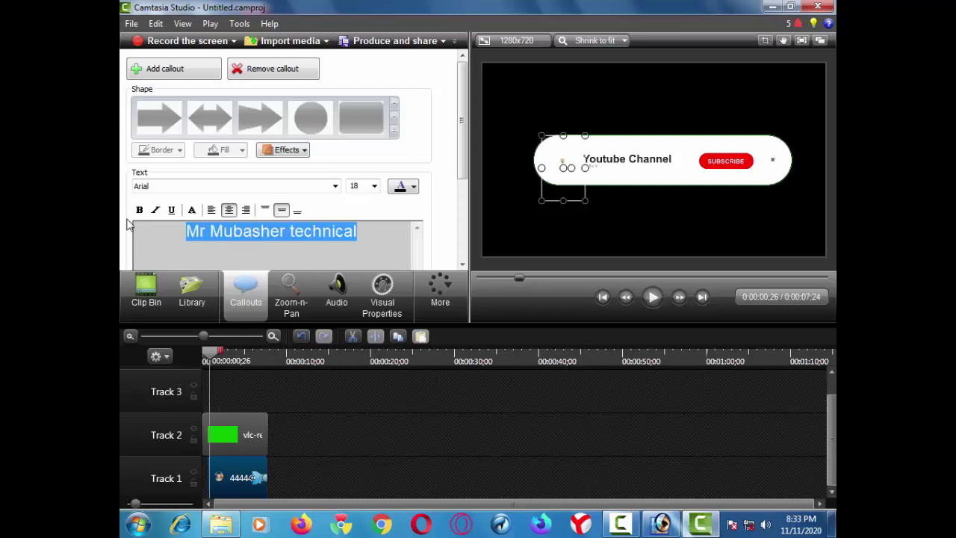
click(177, 190)
click(177, 229)
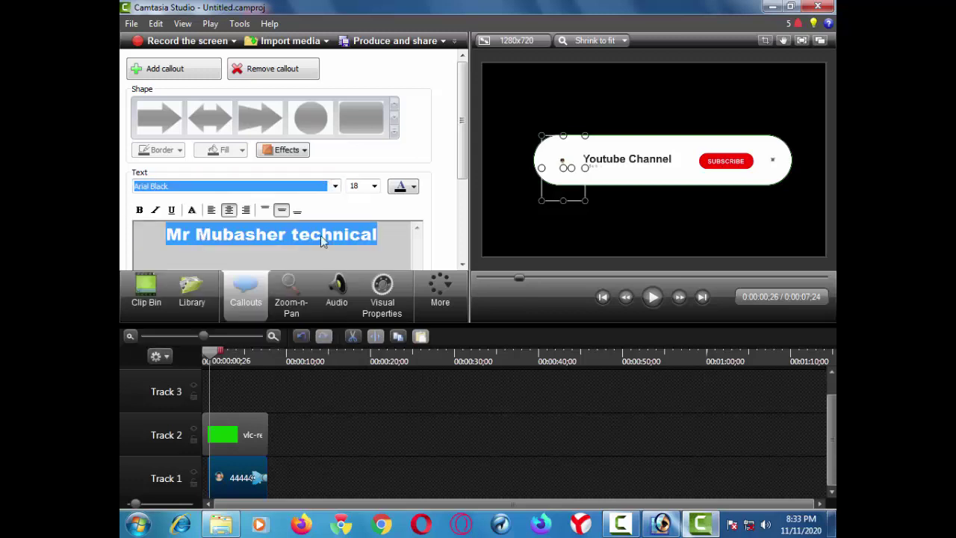
click(374, 185)
click(363, 274)
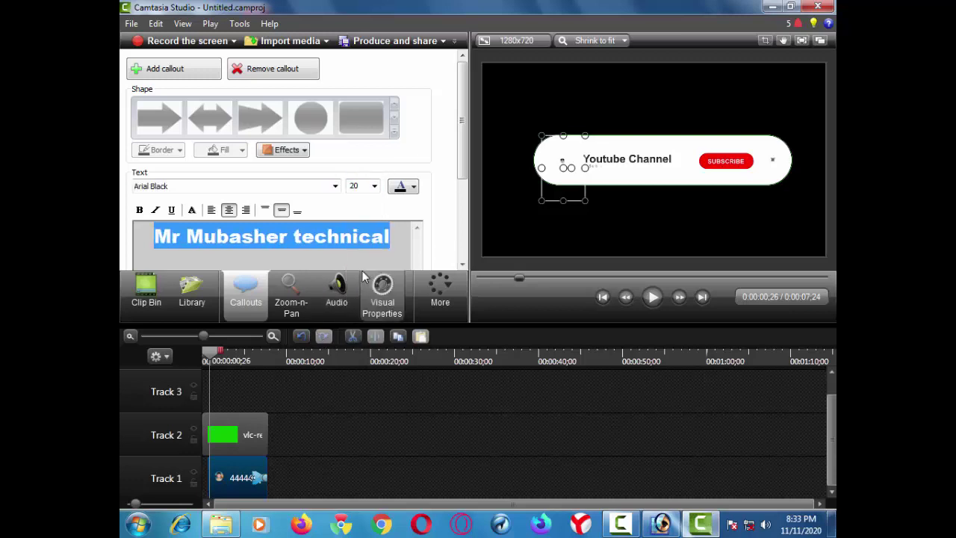
click(209, 249)
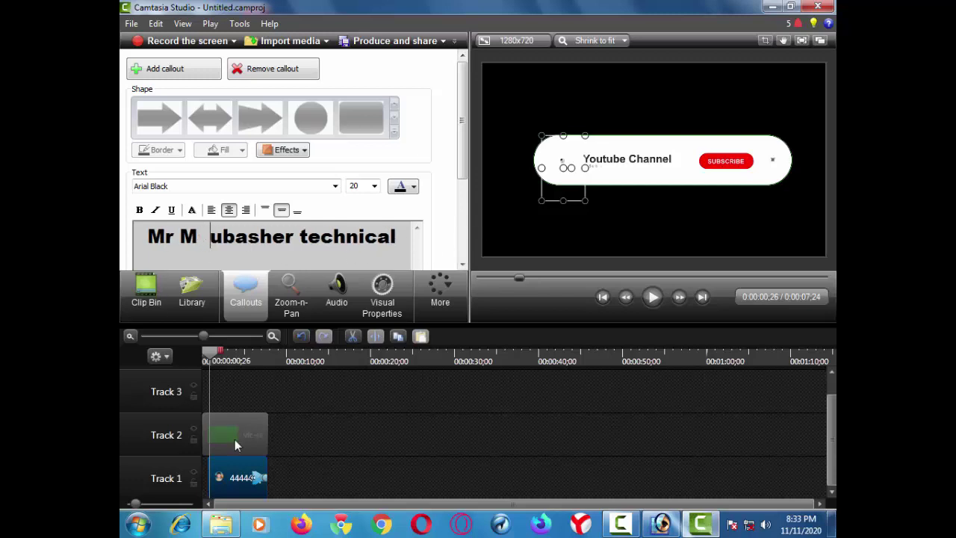
key(BackSpace)
key(BackSpace)
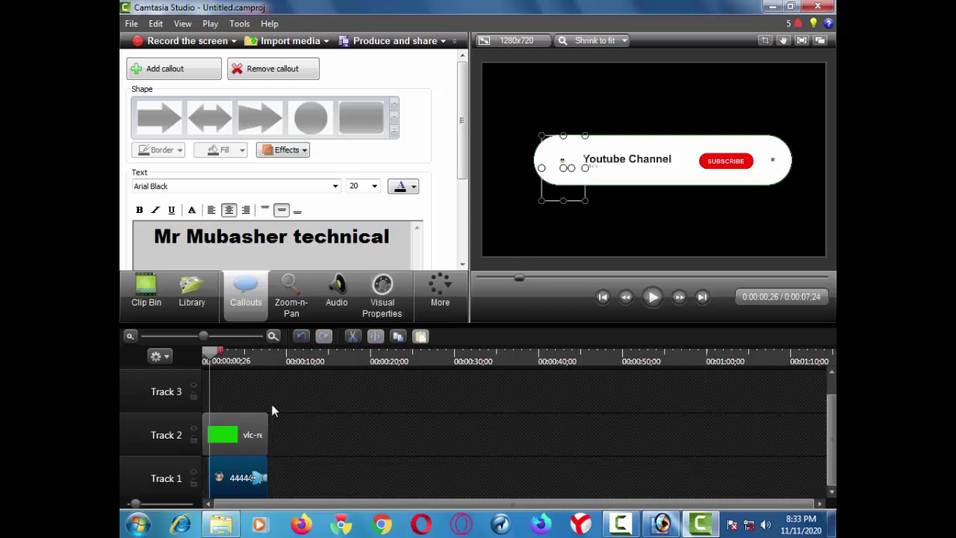
Step: Copy the whole channel name from the portrait clip's callout text and deselect the clip
drag(404, 245, 149, 249)
right_click(182, 241)
click(215, 288)
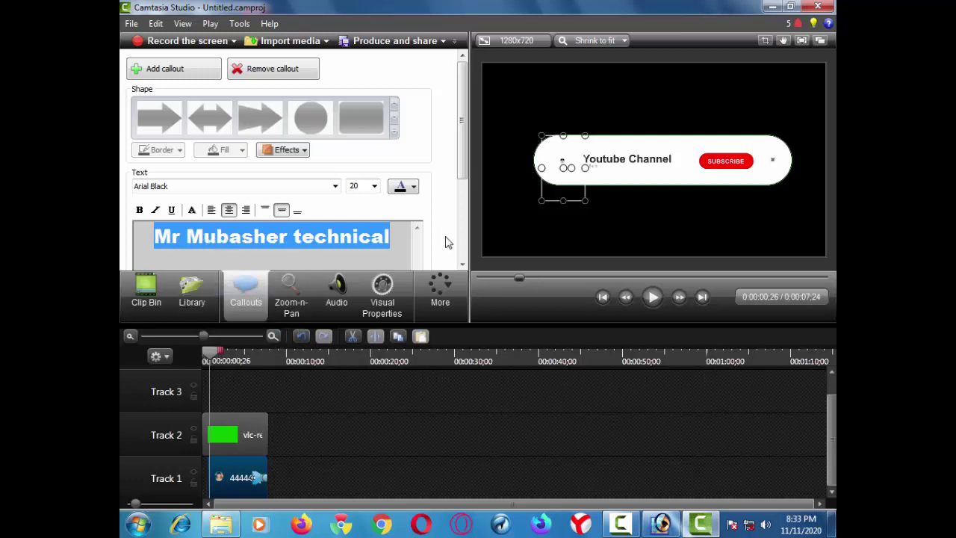
scroll(452, 190, down, 4)
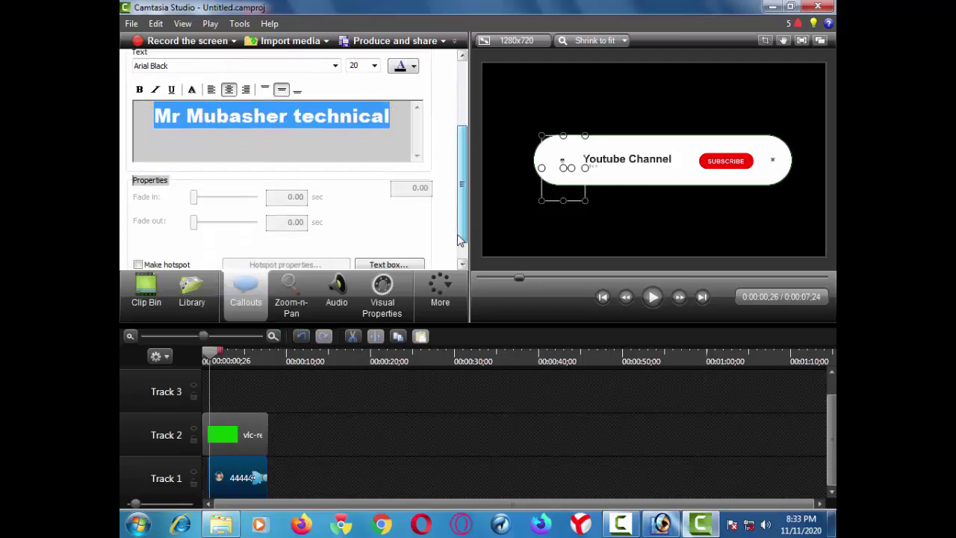
scroll(448, 185, up, 3)
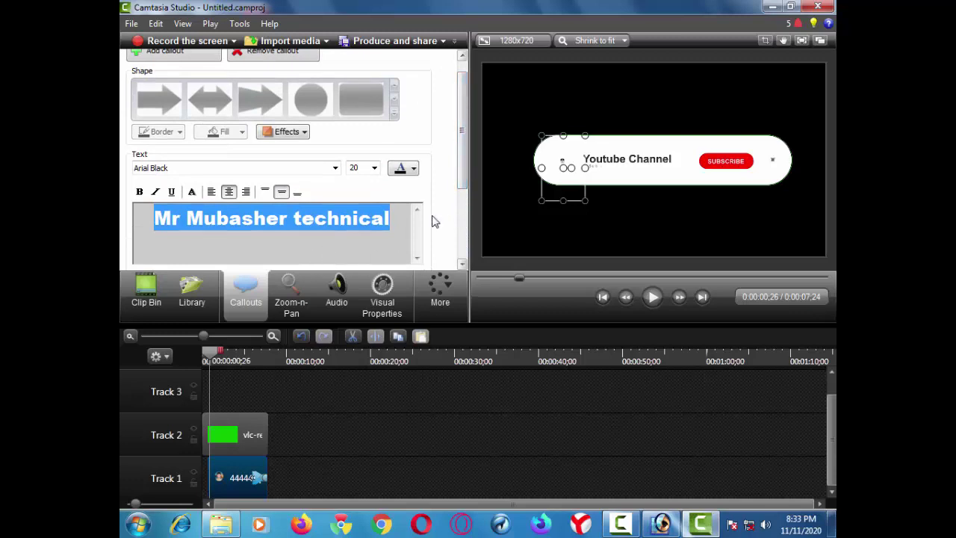
click(339, 254)
click(253, 403)
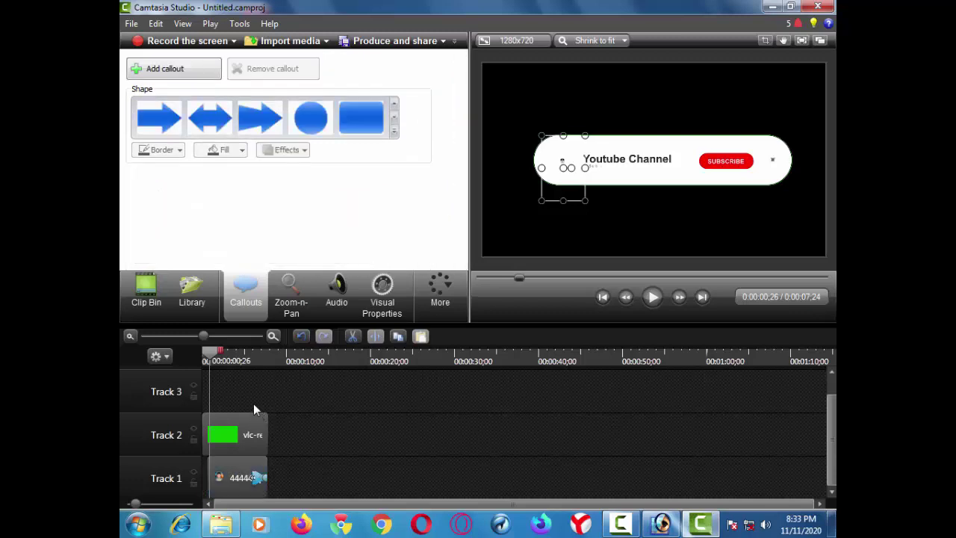
Step: Add a plain text callout at 0:00:01;14 on Track 3 and paste the copied channel name into it
scroll(252, 423, up, 1)
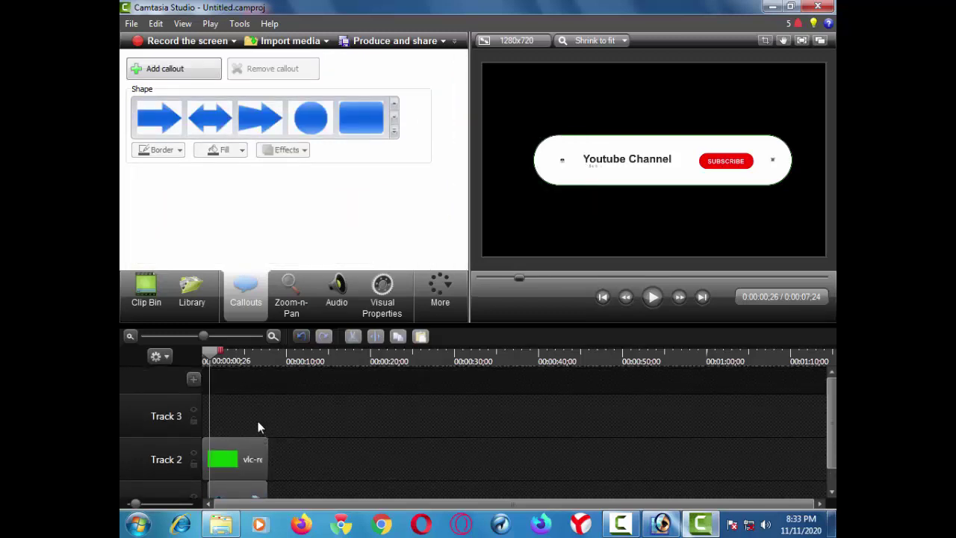
click(245, 445)
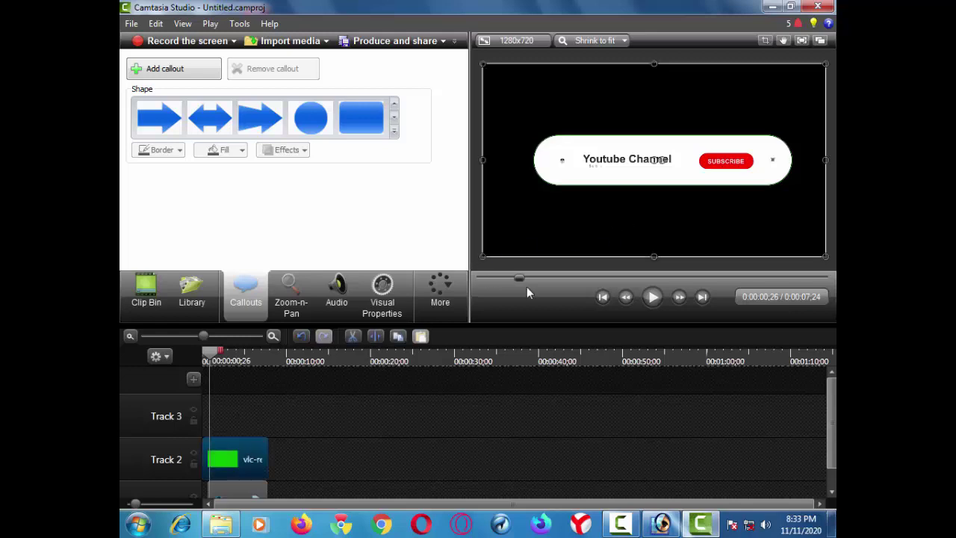
click(546, 277)
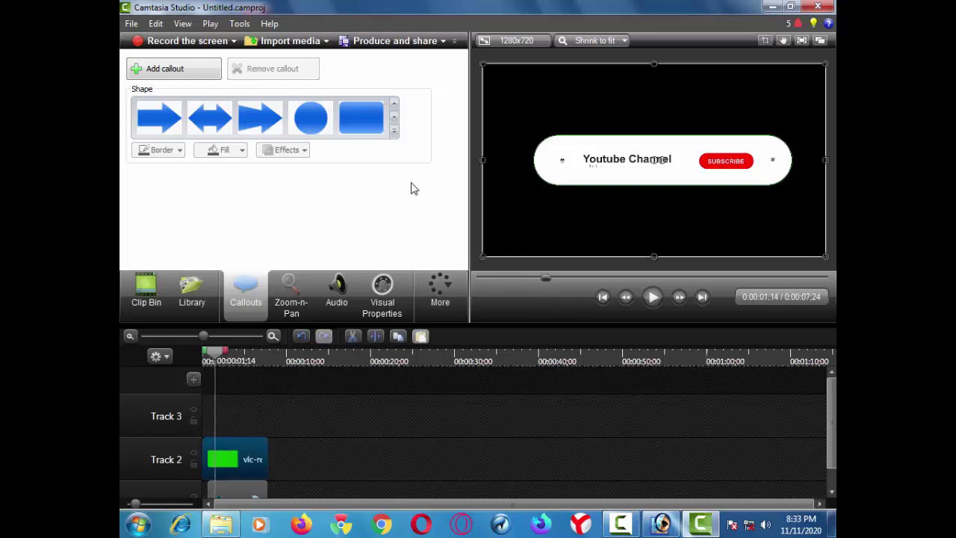
click(396, 131)
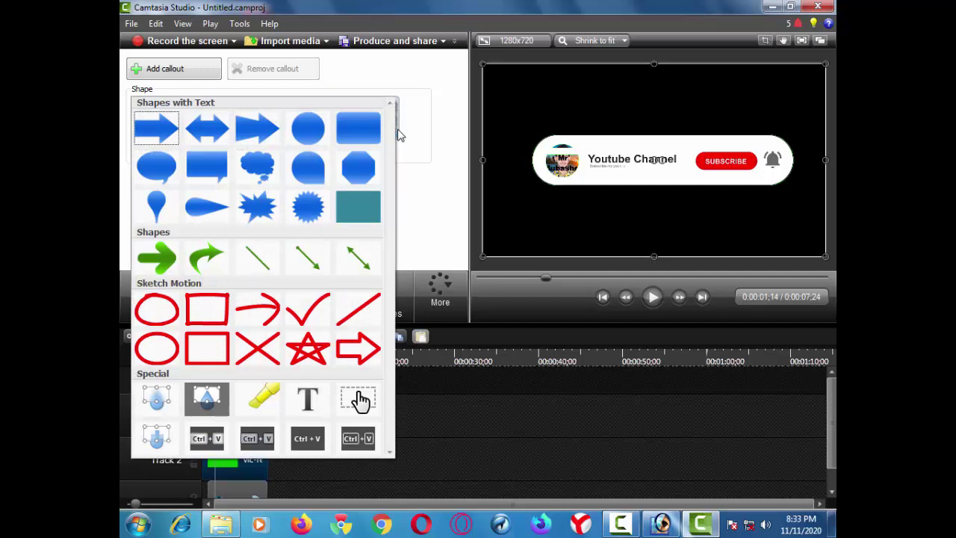
click(308, 399)
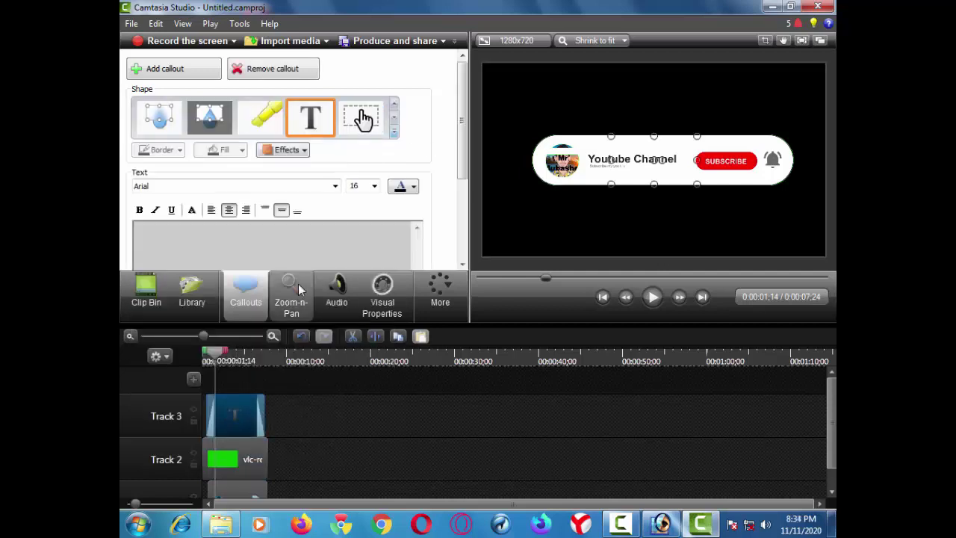
right_click(285, 244)
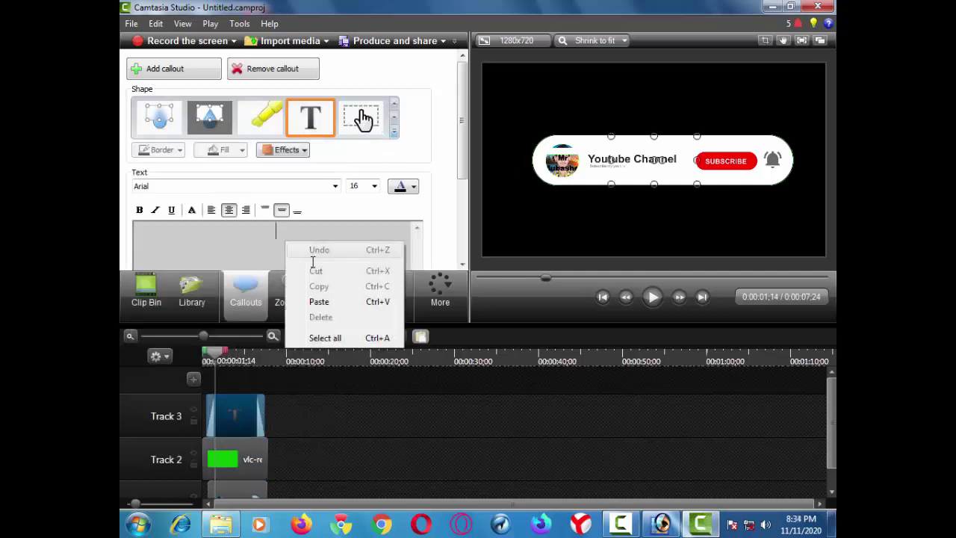
click(335, 301)
Step: Place the channel name callout just below the banner's "Youtube Channel" title and widen its box so the name fits on one line
mouse_move(625, 159)
mouse_down()
mouse_move(609, 169)
mouse_move(623, 171)
mouse_up()
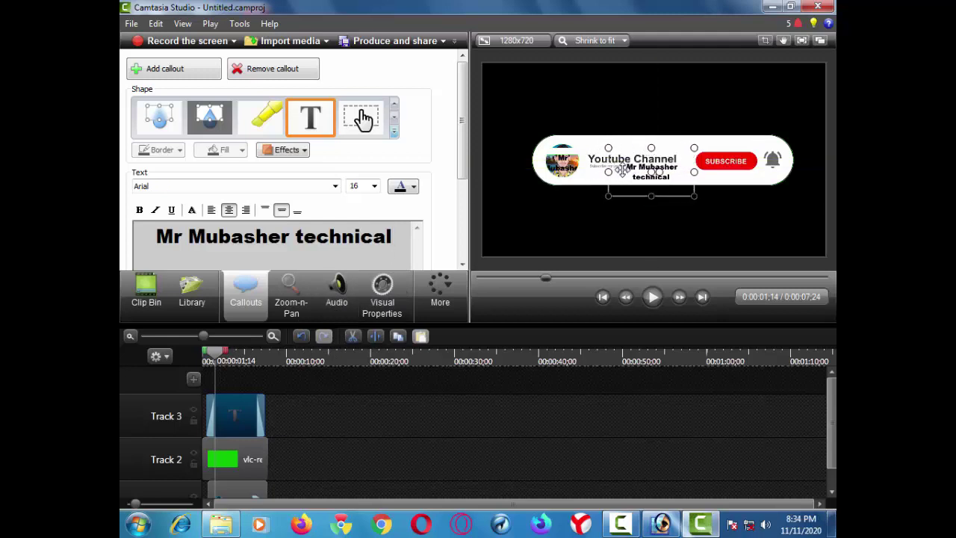
click(702, 136)
click(660, 171)
drag(608, 172, 567, 171)
drag(629, 196, 629, 198)
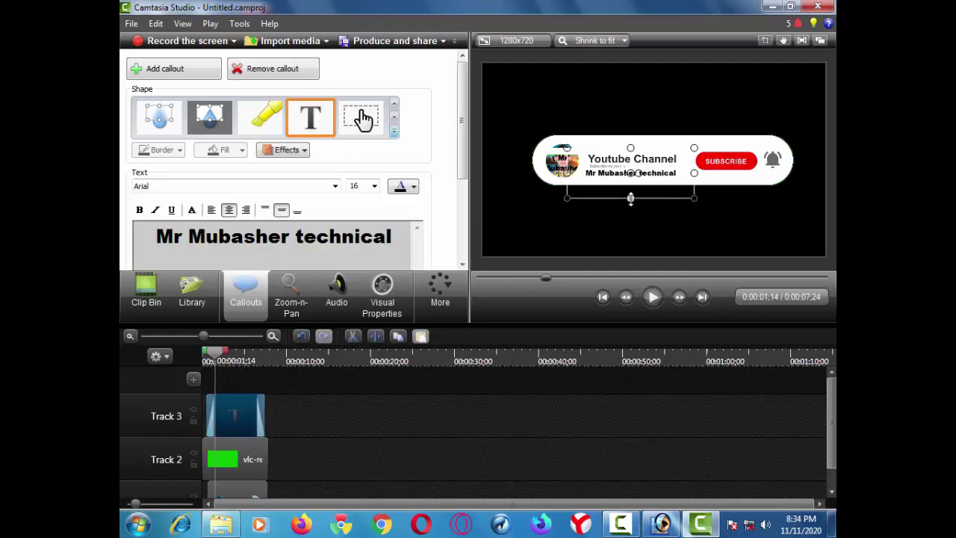
Step: Set the channel name callout's text size to 36, widen its box to fit one line and nudge it down
drag(693, 197, 691, 198)
click(375, 187)
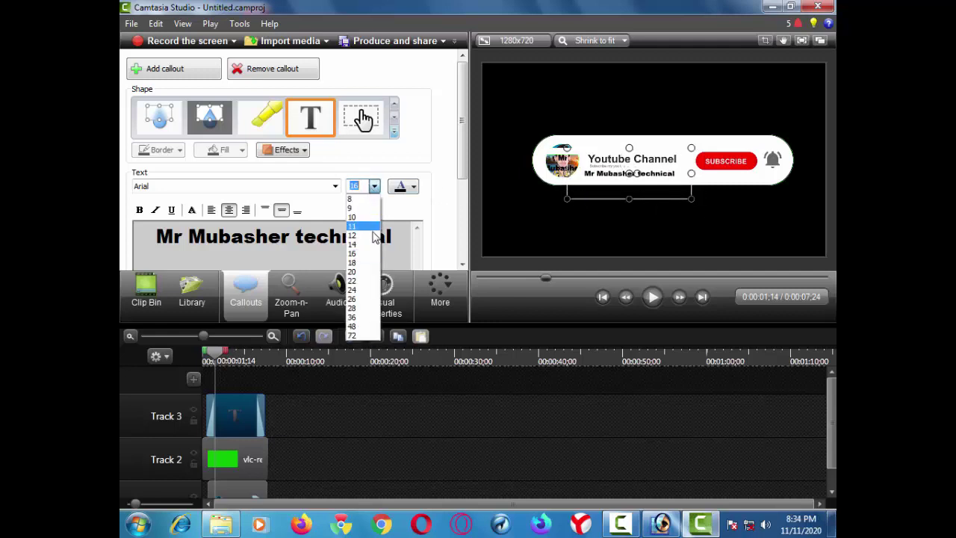
drag(396, 237, 153, 238)
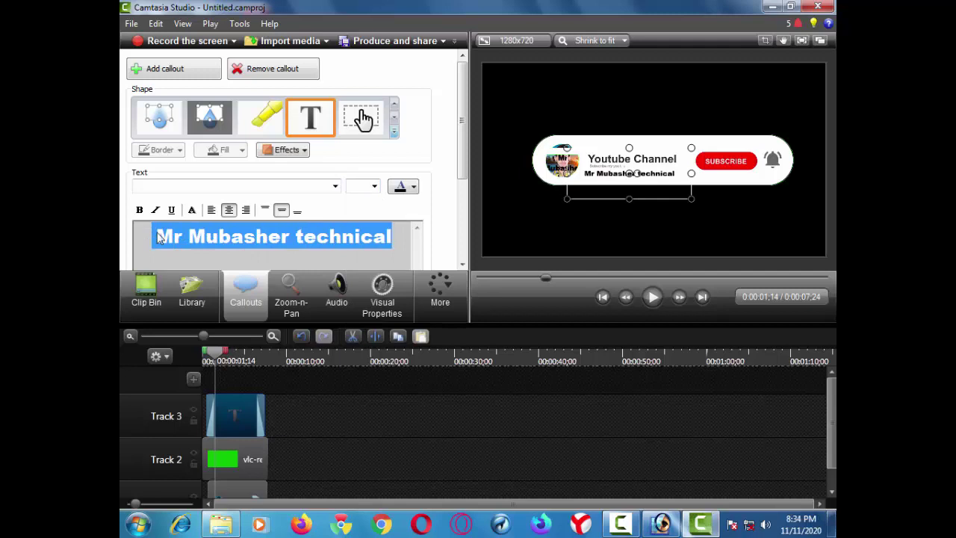
click(374, 186)
click(365, 317)
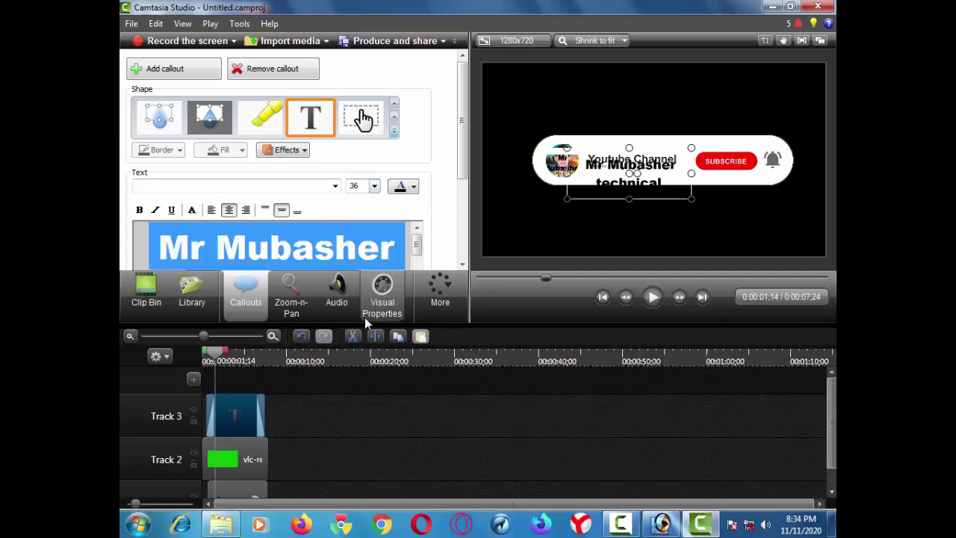
drag(692, 172, 749, 172)
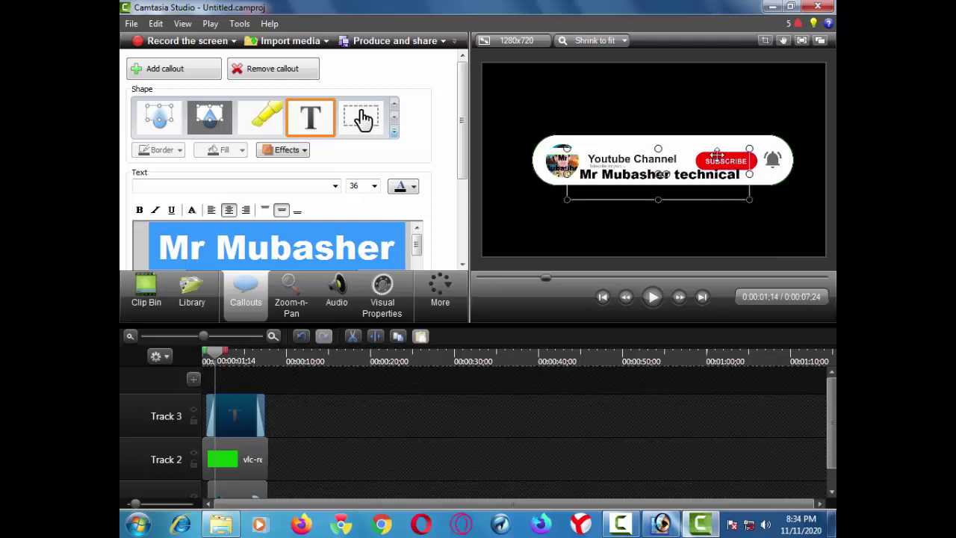
key(Down)
key(Down)
key(Down)
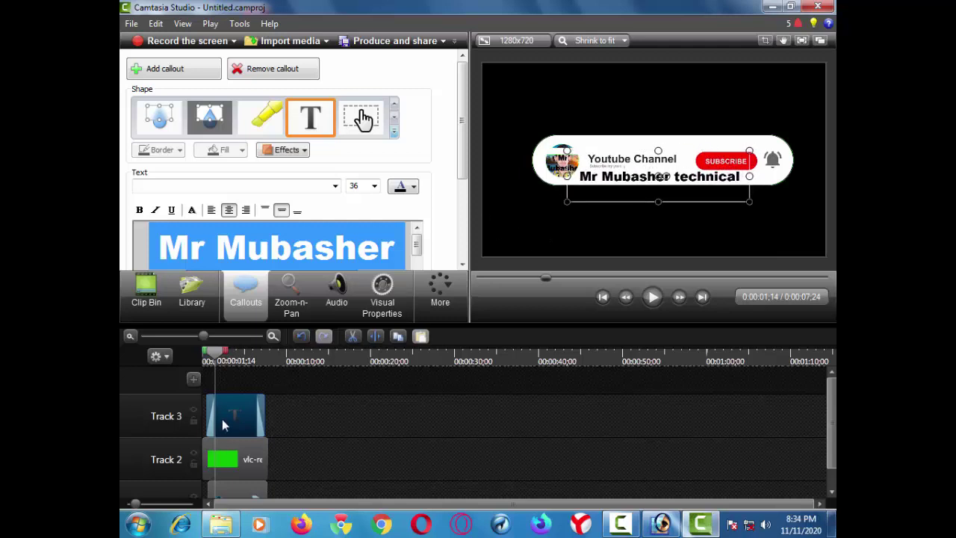
Step: Deselect all clips and play the video from the start to check the channel name on the banner
scroll(216, 426, down, 1)
click(241, 439)
scroll(241, 439, up, 1)
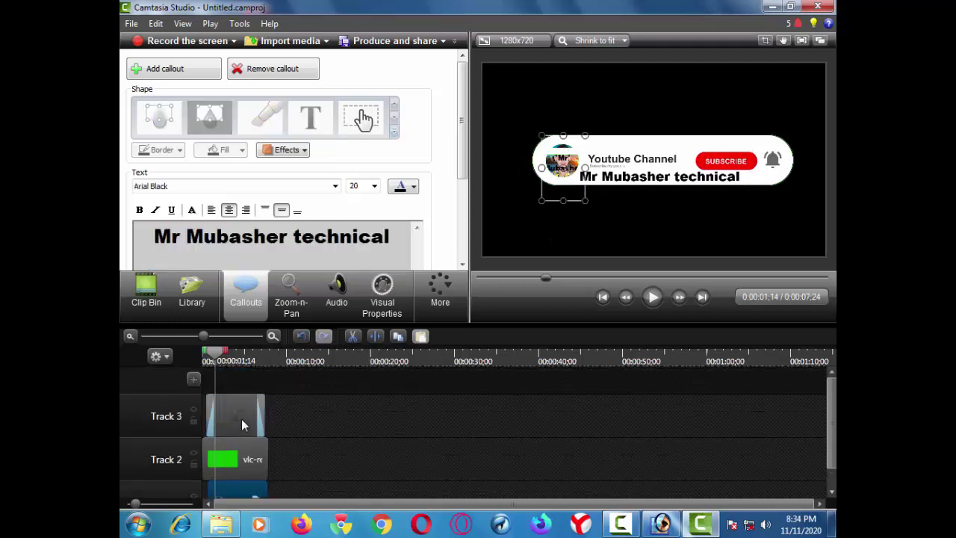
click(266, 379)
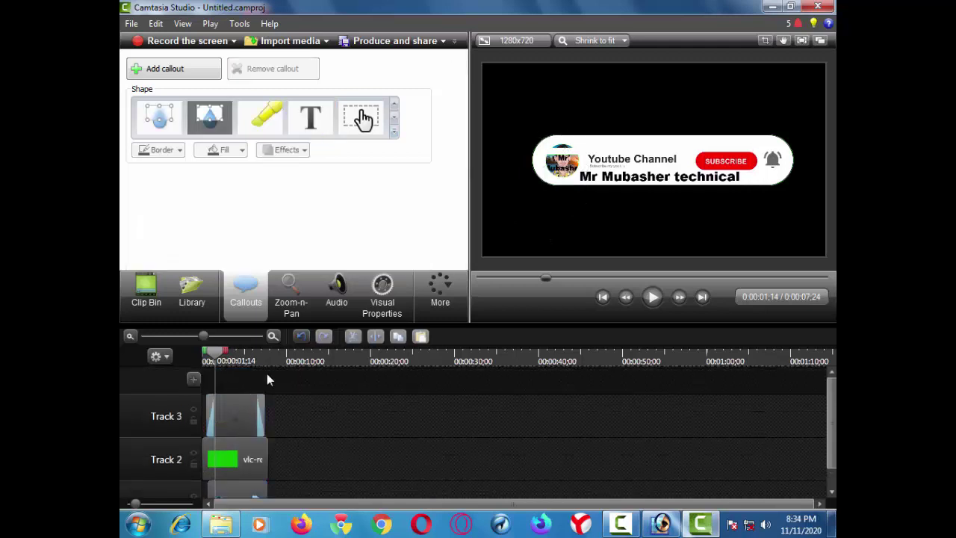
click(480, 276)
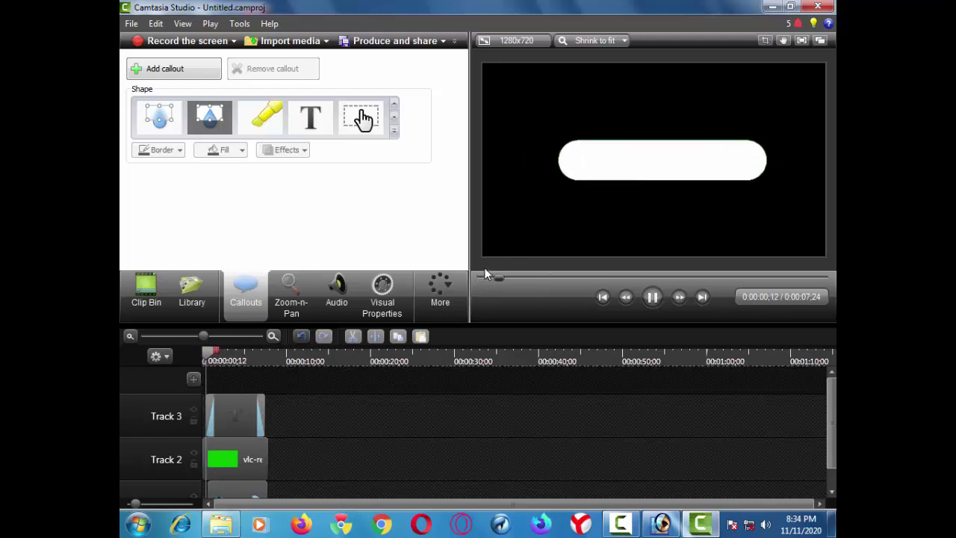
key(space)
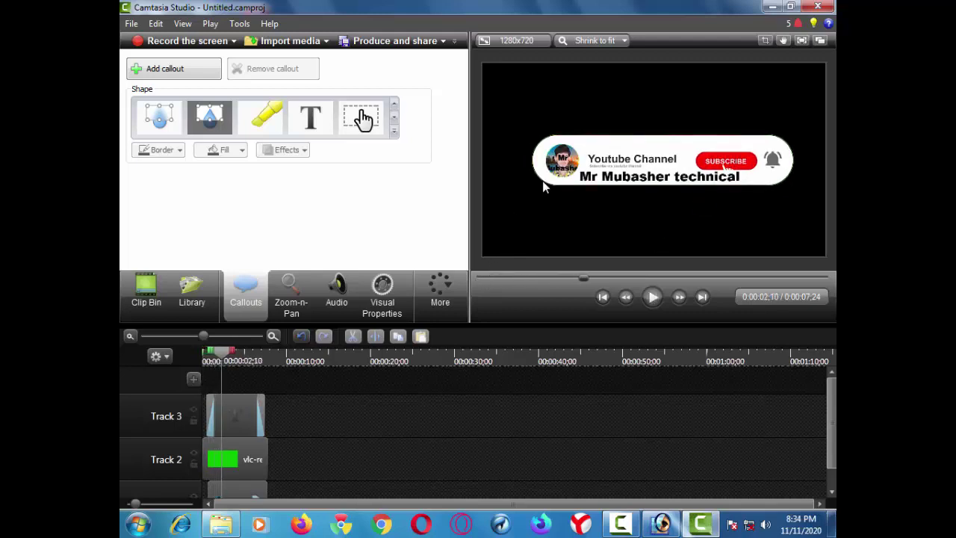
click(249, 453)
scroll(269, 448, down, 1)
click(248, 478)
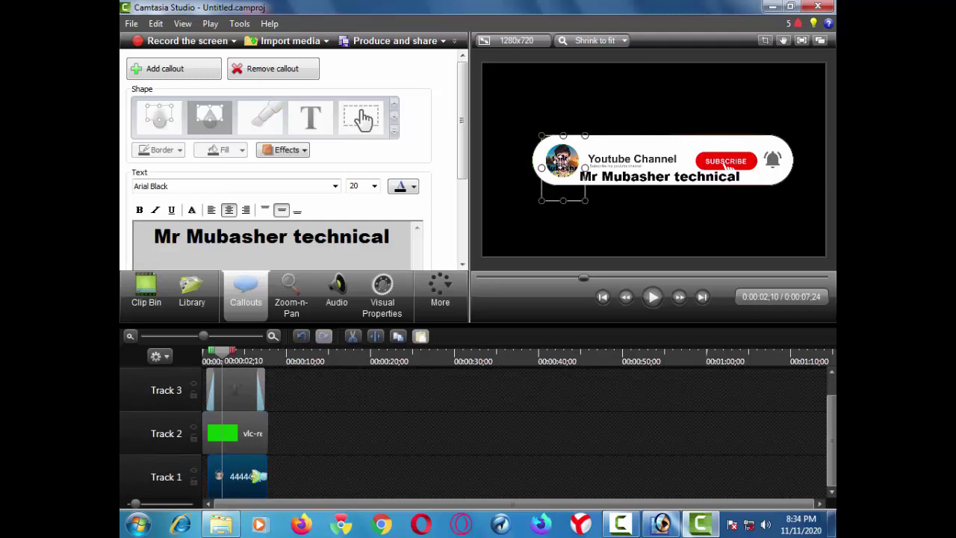
click(660, 159)
click(248, 470)
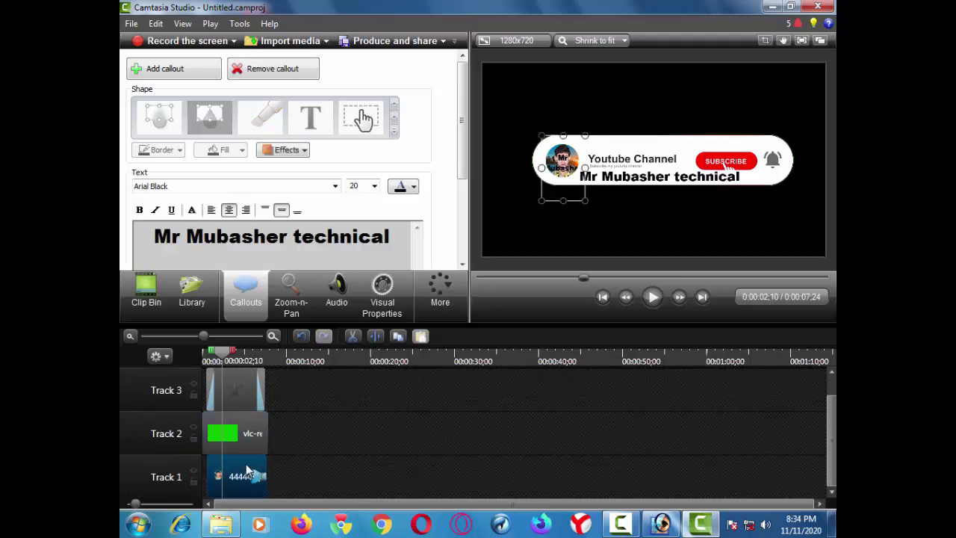
click(659, 159)
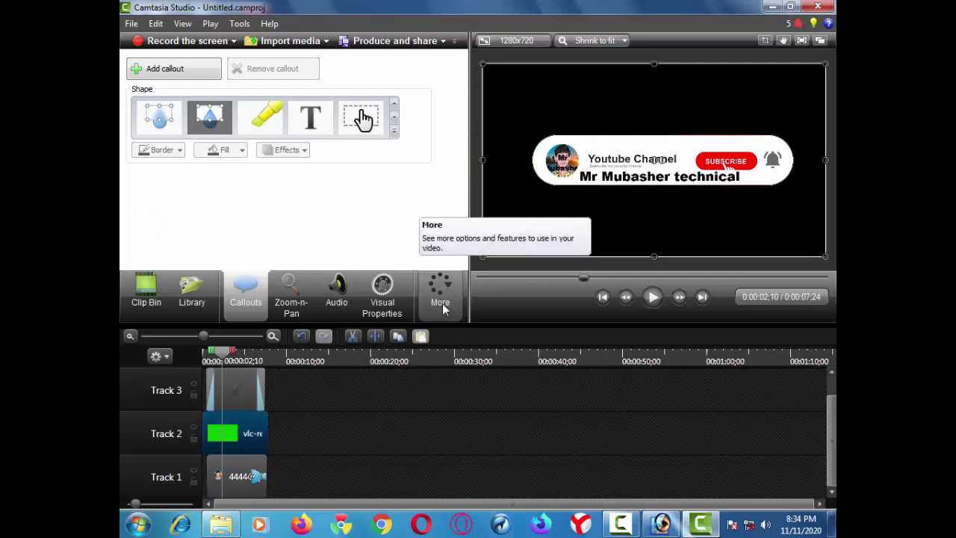
key(ctrl+z)
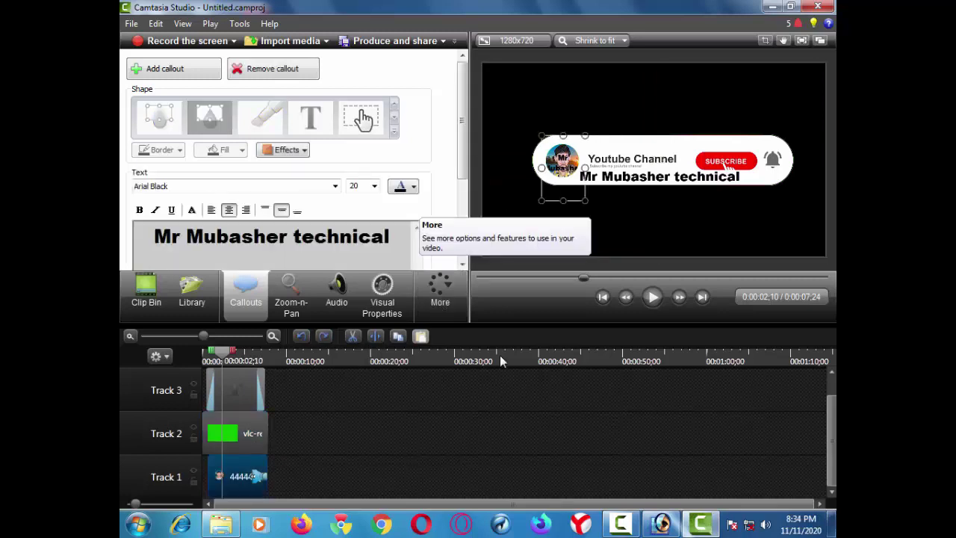
Step: Try to move the portrait clip left out of the banner's circle and undo the move
key(Left)
key(Left)
key(Left)
key(Left)
key(Left)
key(Left)
key(Left)
key(Left)
key(Left)
key(Left)
key(Left)
key(Left)
key(Left)
key(Left)
key(Left)
key(Left)
key(Left)
key(Left)
key(Left)
key(Left)
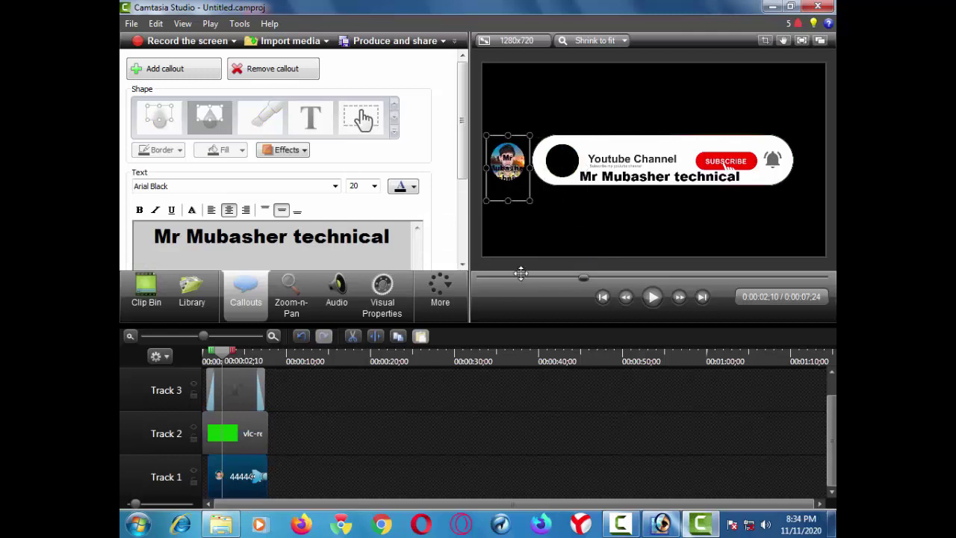
key(ctrl+z)
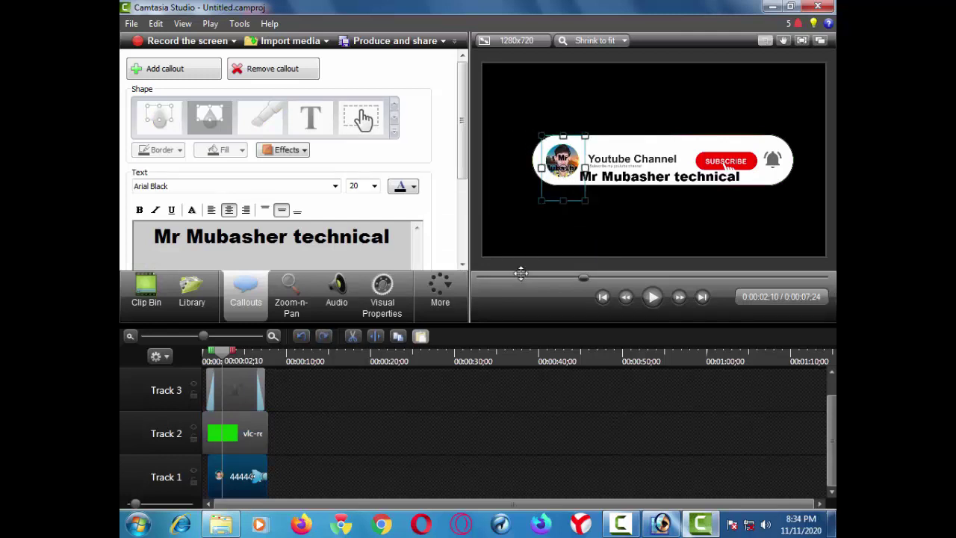
Step: Undo the earlier edits back to before the channel name callout was added on Track 3
key(alt)
key(ctrl+z)
key(ctrl+z)
key(ctrl+z)
key(ctrl+z)
key(ctrl+z)
key(ctrl+z)
key(ctrl+z)
key(ctrl+z)
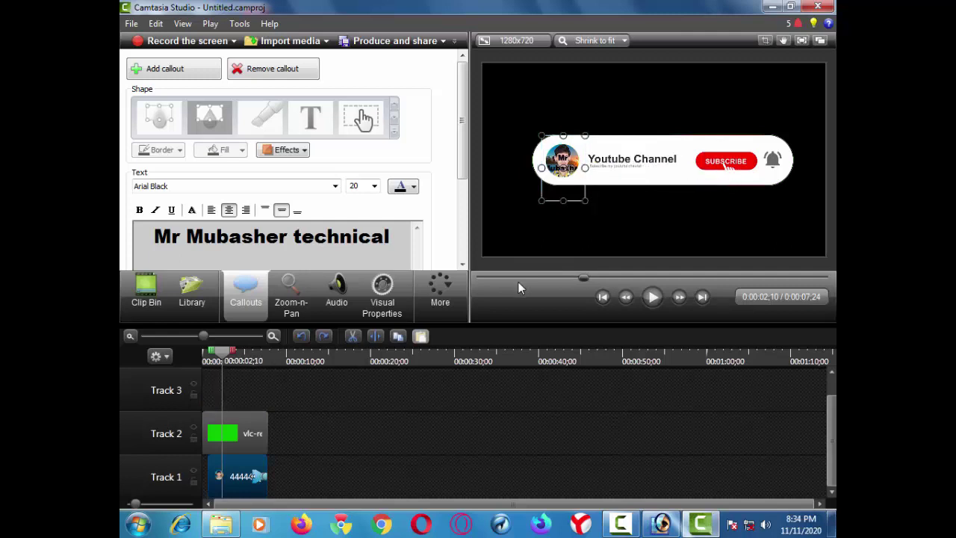
Step: Delete the channel name text from the portrait clip's callout on Track 1
key(BackSpace)
drag(389, 247, 219, 309)
key(BackSpace)
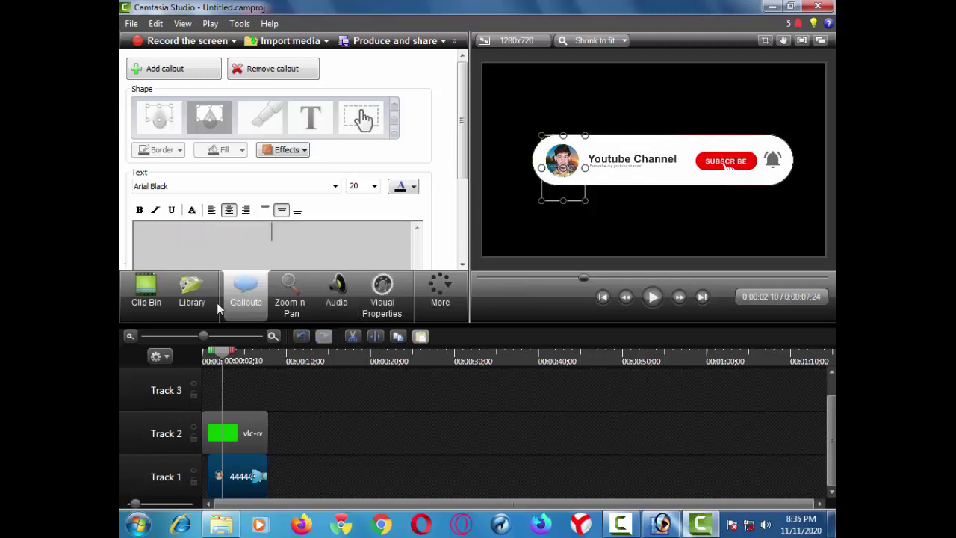
click(371, 424)
Step: Add a plain text callout at the start of Track 3 and paste the channel name into it
click(247, 434)
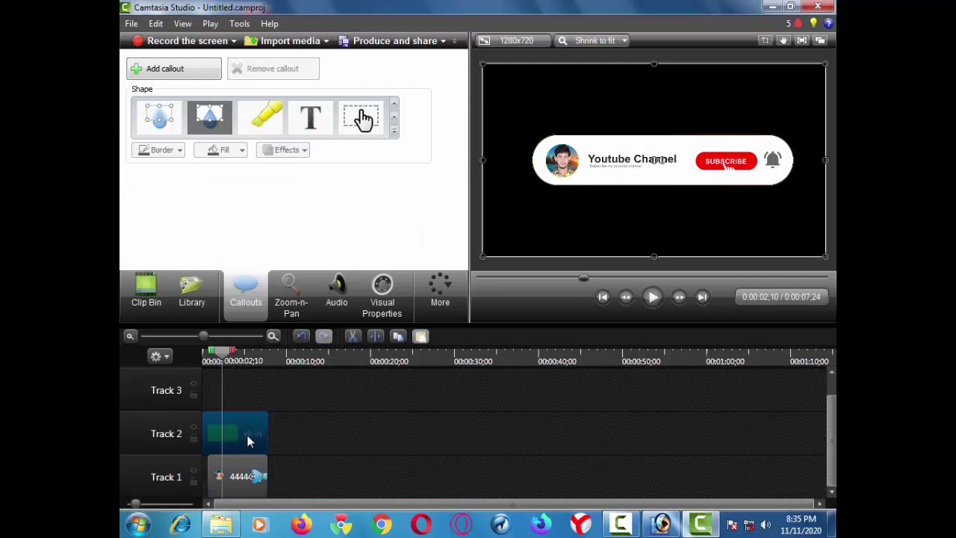
click(328, 131)
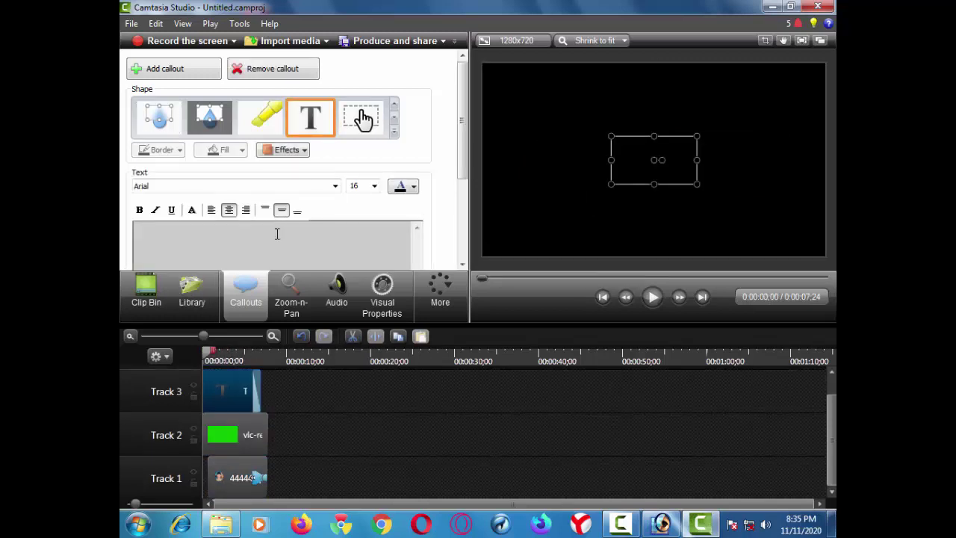
text(Mr Mubasher technical)
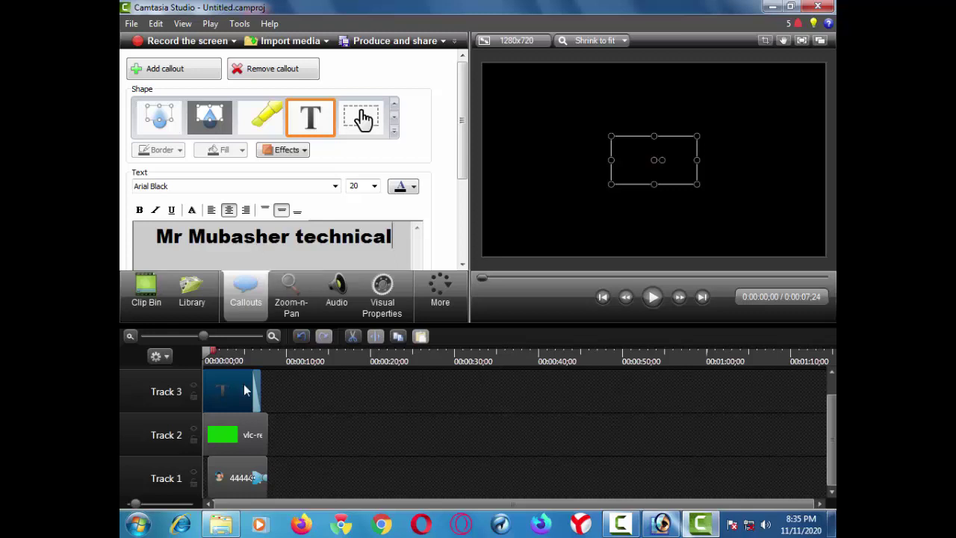
Step: Play to 0:00:01;04 and move the channel name callout slightly down and left over the banner's title area
key(space)
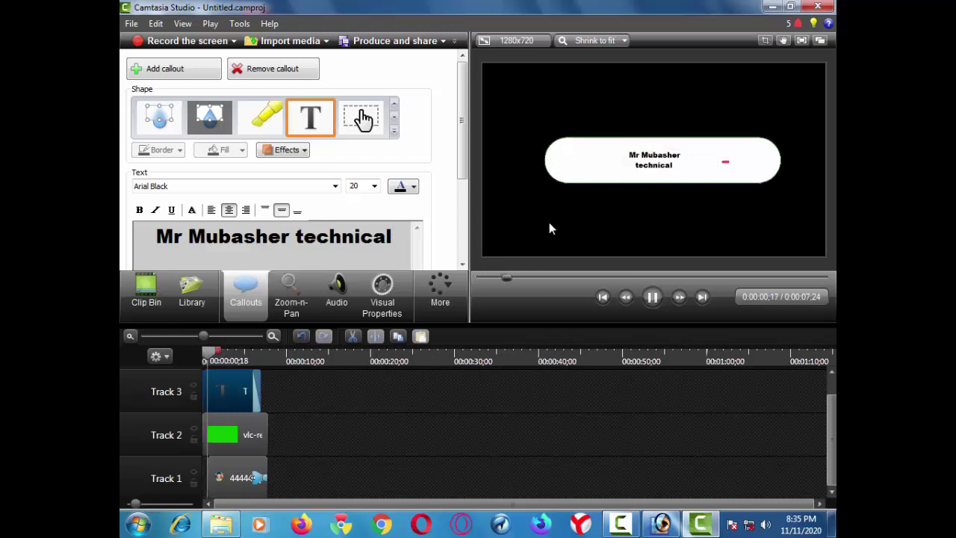
click(634, 157)
drag(643, 174, 635, 184)
Step: Set the whole channel name text to size 36
click(374, 185)
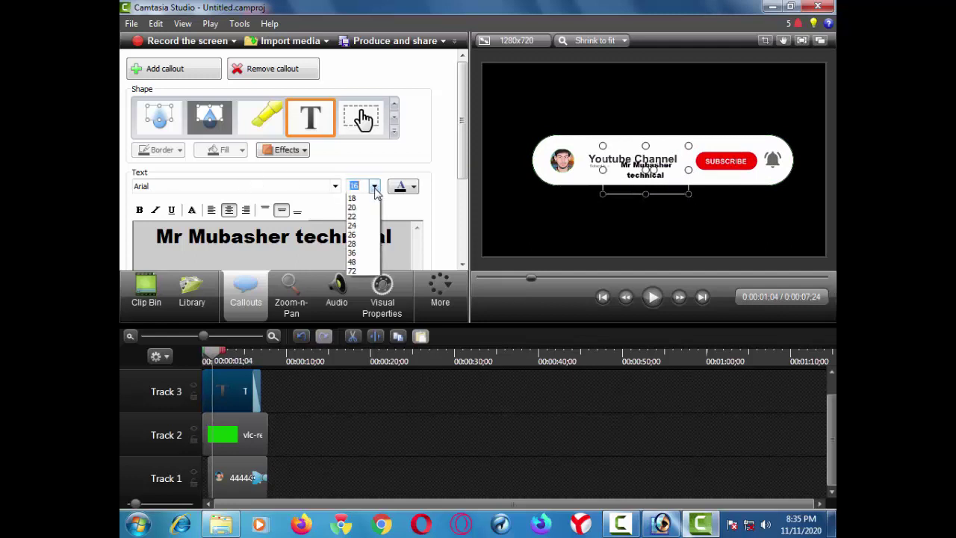
click(374, 185)
drag(403, 242, 119, 237)
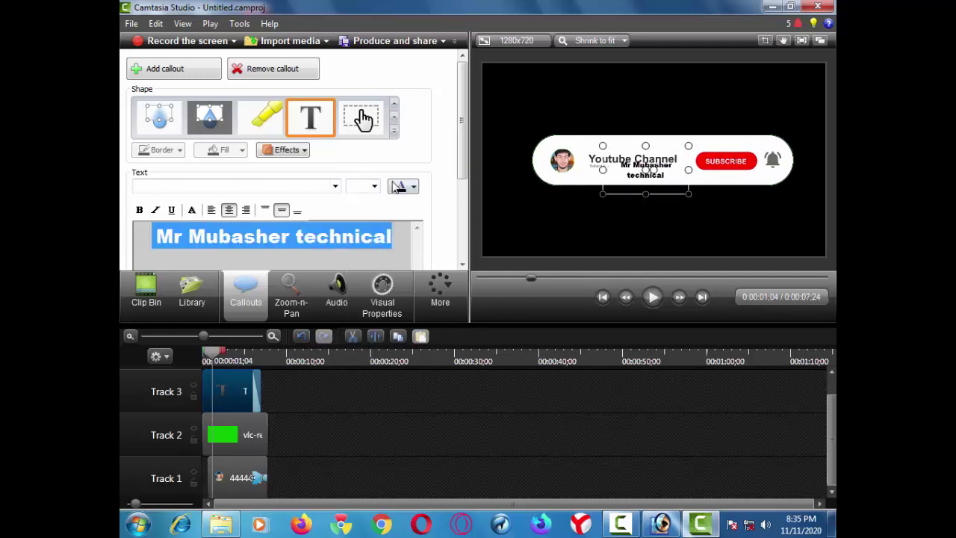
click(374, 186)
click(364, 313)
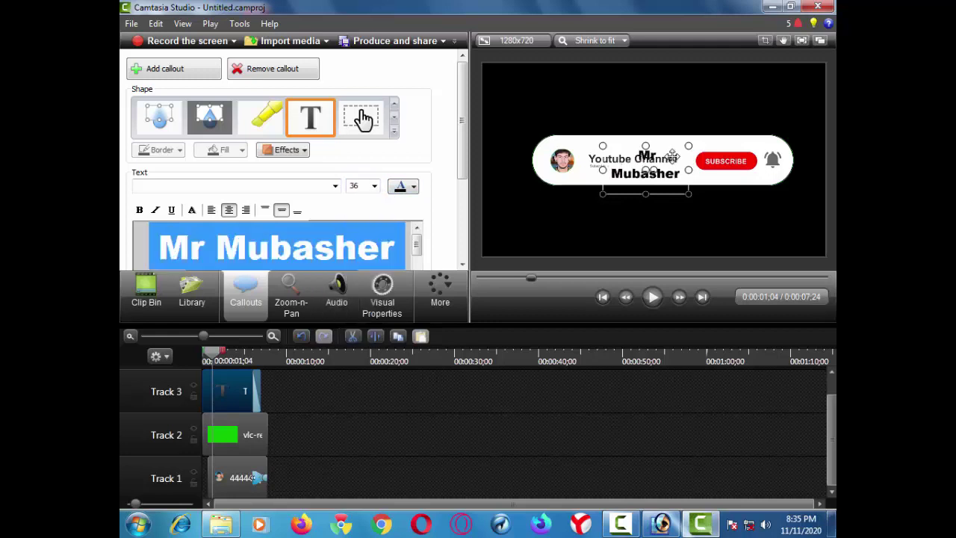
Step: Widen the channel name callout's box to fit one line and position the text just below the "Youtube Channel" title
drag(603, 193, 536, 197)
drag(688, 198, 713, 189)
drag(622, 179, 621, 179)
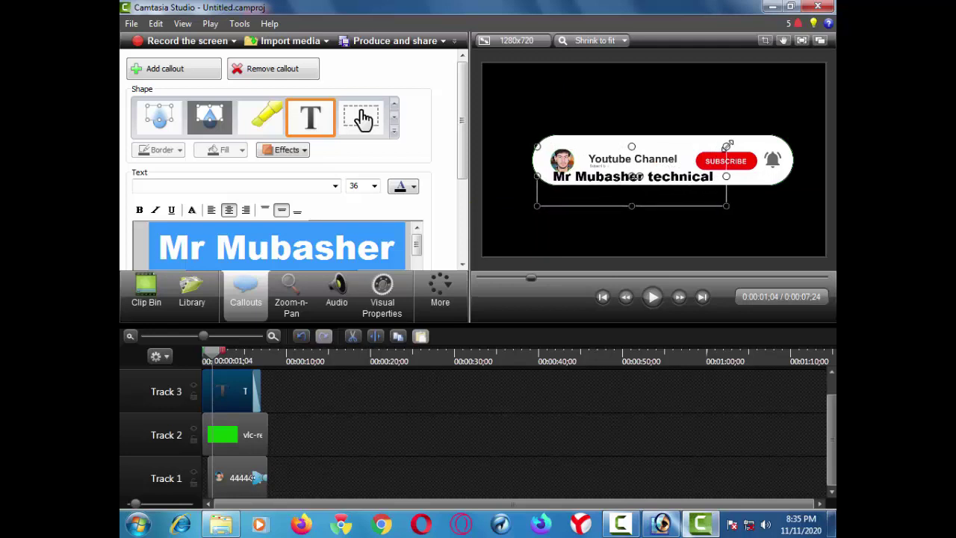
drag(726, 146, 726, 149)
drag(651, 162, 677, 161)
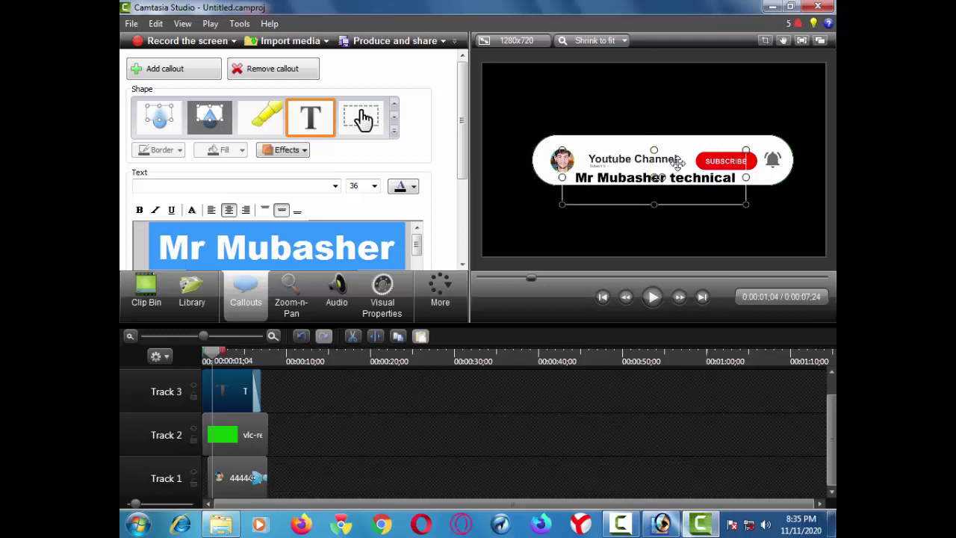
key(Left)
key(Left)
key(Left)
key(Left)
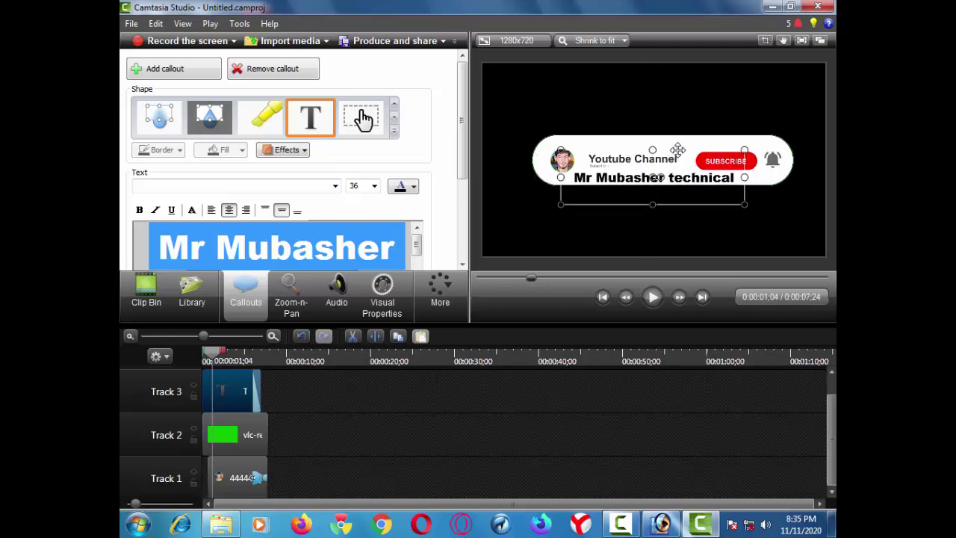
Step: Reduce the channel name callout's box in width and height and shift it left towards the portrait
drag(739, 149, 715, 158)
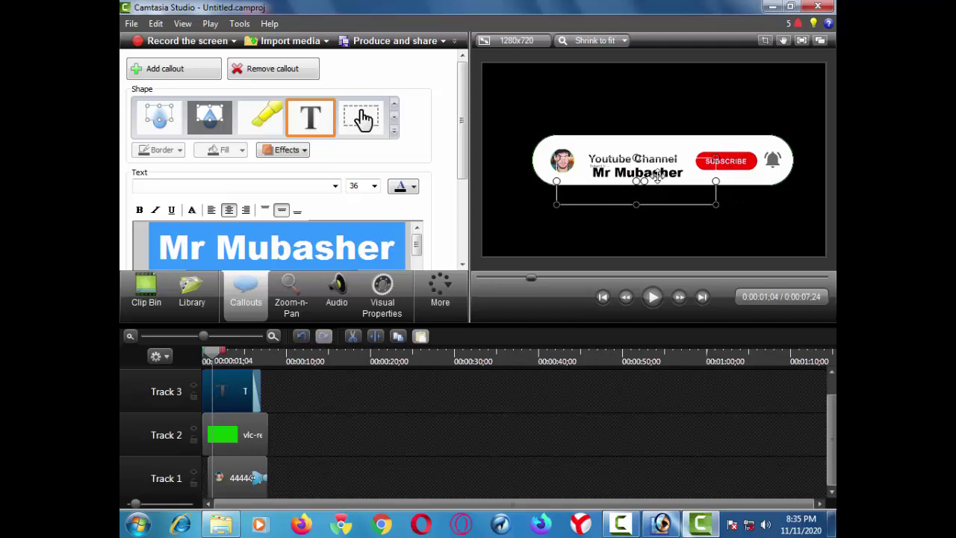
key(Up)
mouse_move(715, 155)
mouse_down()
mouse_move(695, 161)
mouse_move(706, 156)
mouse_up()
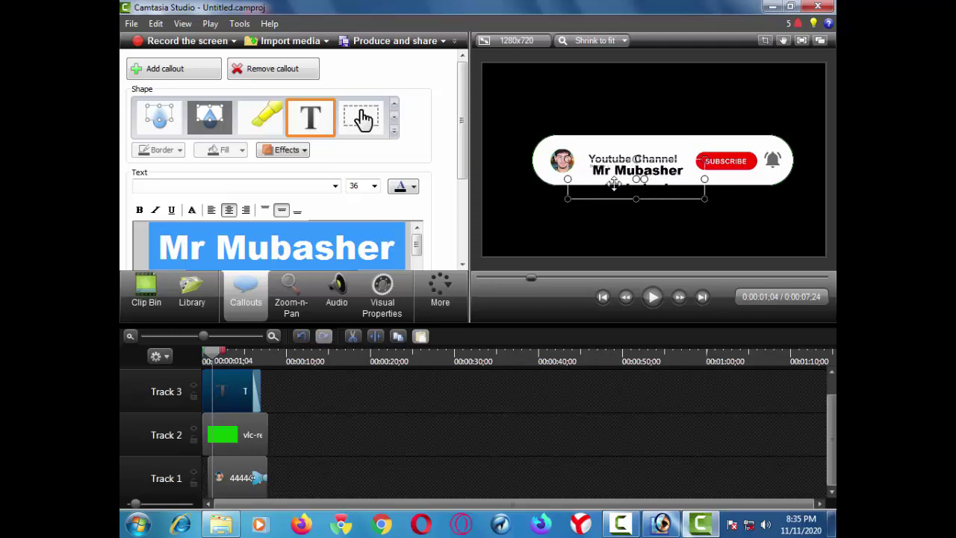
drag(610, 171, 592, 174)
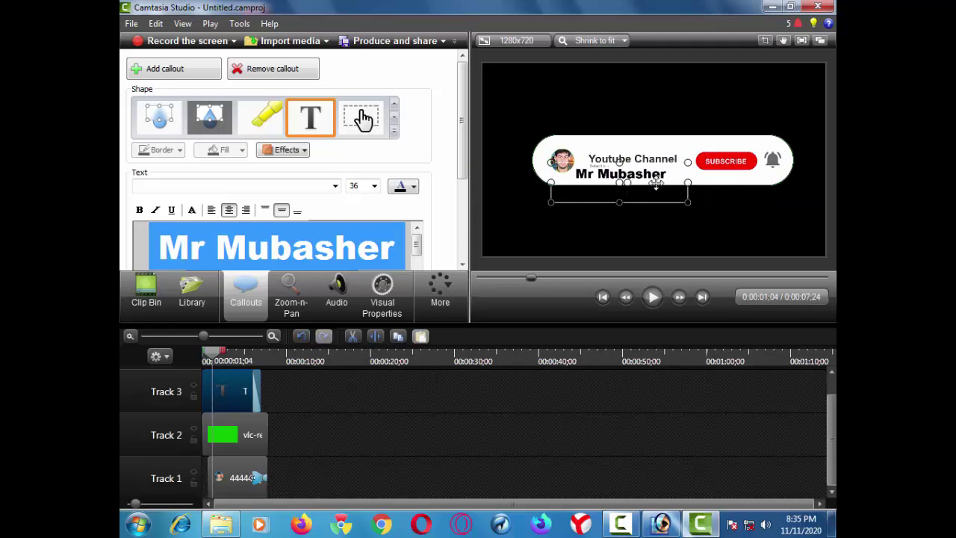
Step: Widen the channel name box again so the name fits on one line and nudge it up onto the banner
drag(687, 182, 724, 181)
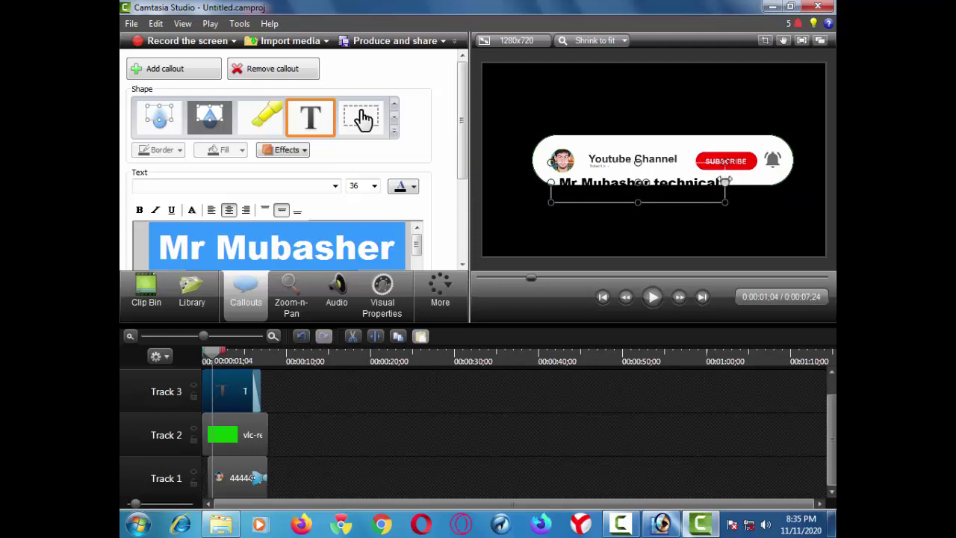
key(Up)
key(Up)
key(Up)
key(Up)
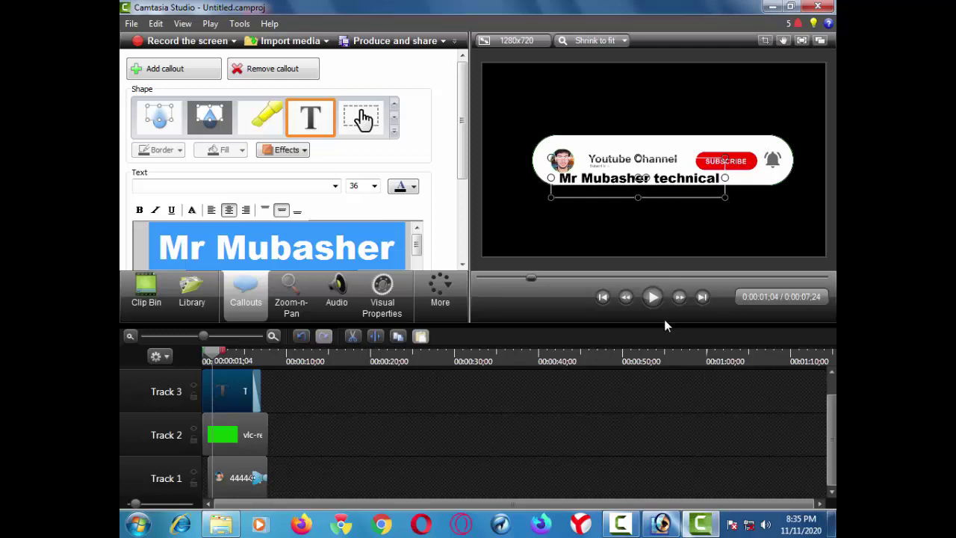
Step: Play to 0:00:02;01 and nudge the channel name callout right so it clears the portrait
click(652, 298)
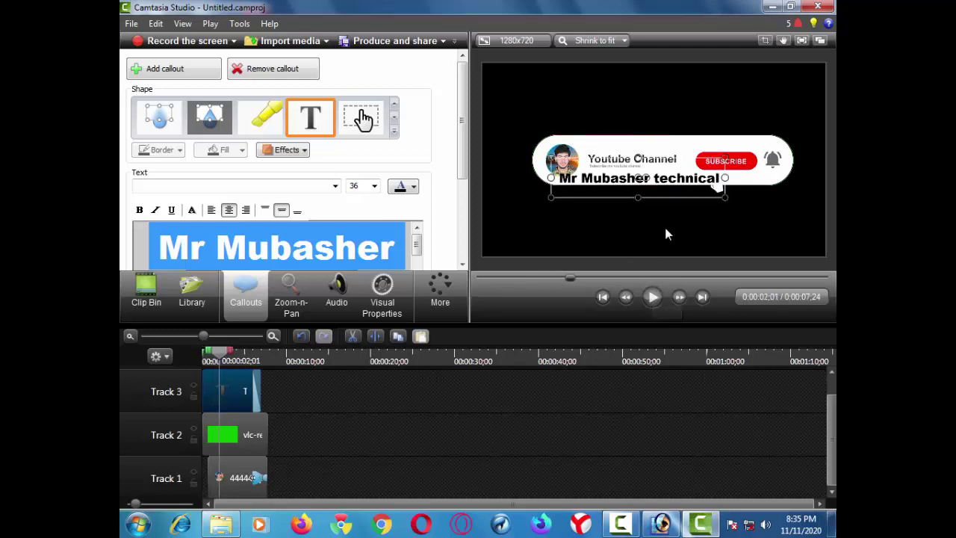
key(Right)
key(Right)
key(Right)
key(Right)
key(Right)
key(Right)
key(Right)
key(Right)
key(Right)
key(Right)
key(Right)
key(Right)
key(Right)
key(Right)
key(Right)
key(Right)
key(Right)
key(Right)
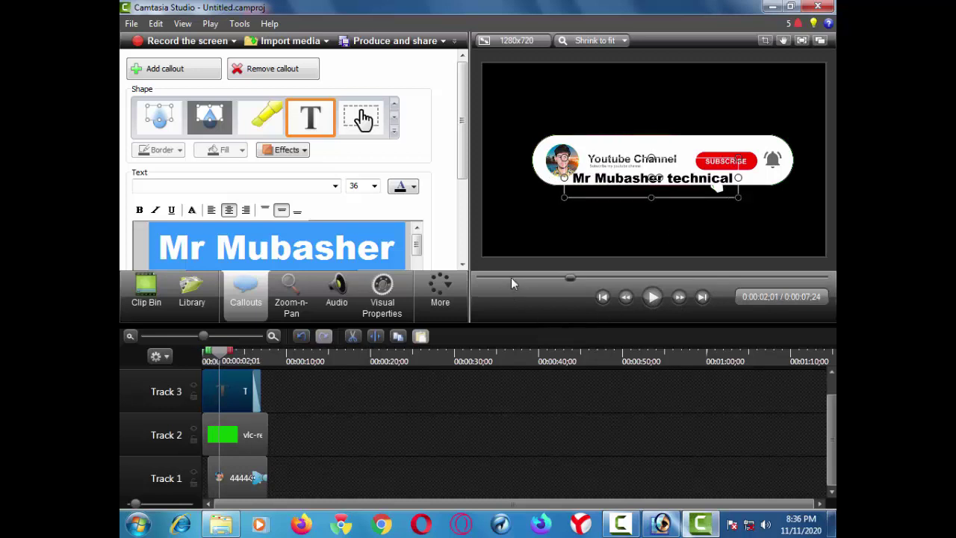
Step: Play the whole clip from the start to check the portrait and channel name, and bring up the recorder window
drag(511, 277, 436, 264)
key(space)
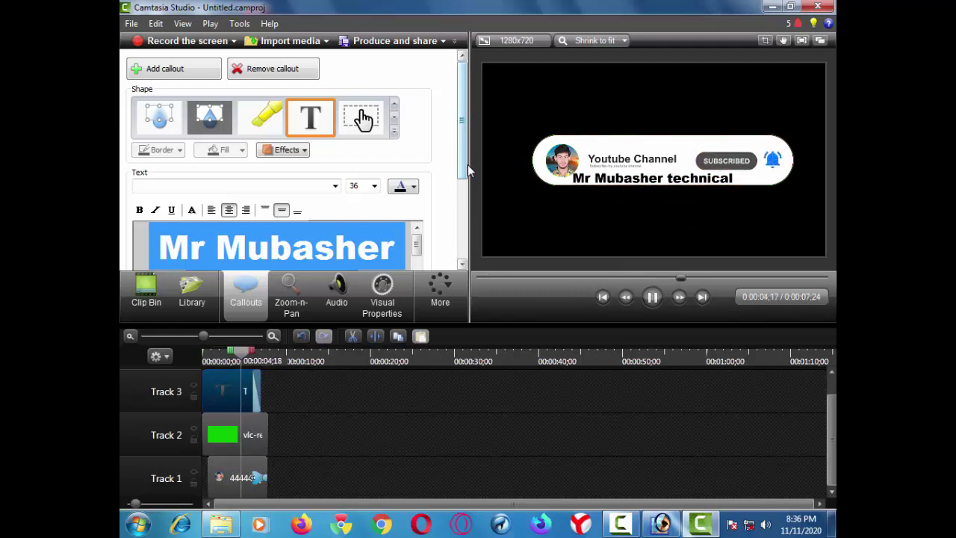
key(space)
key(space)
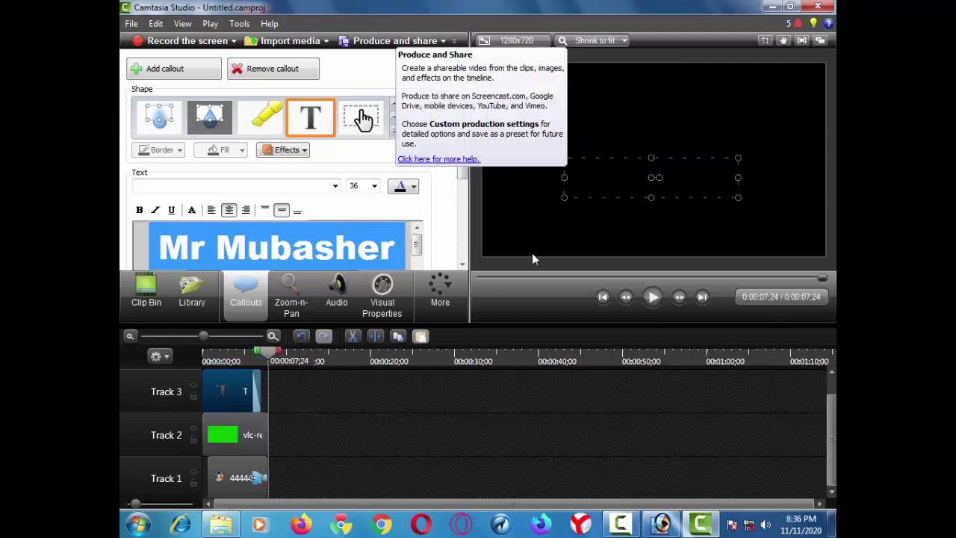
click(478, 279)
key(space)
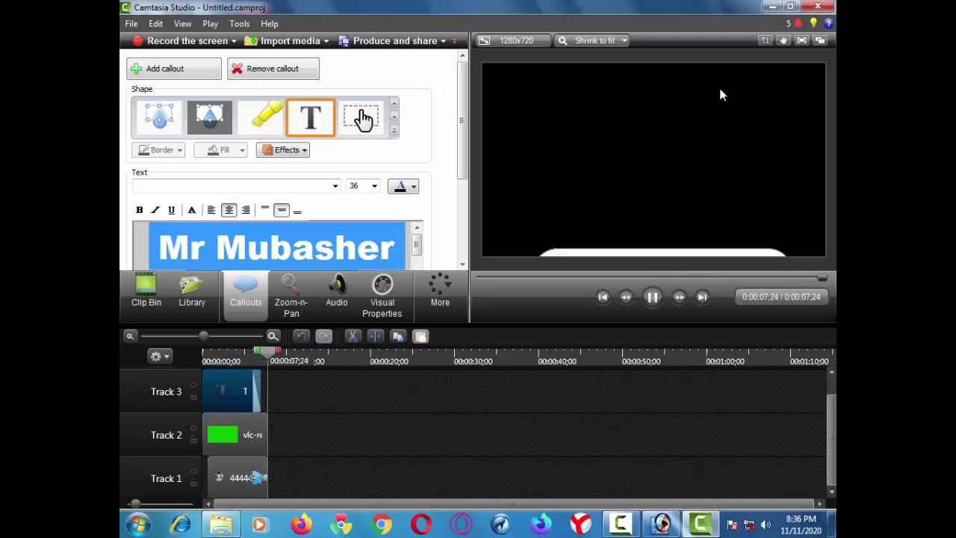
click(620, 521)
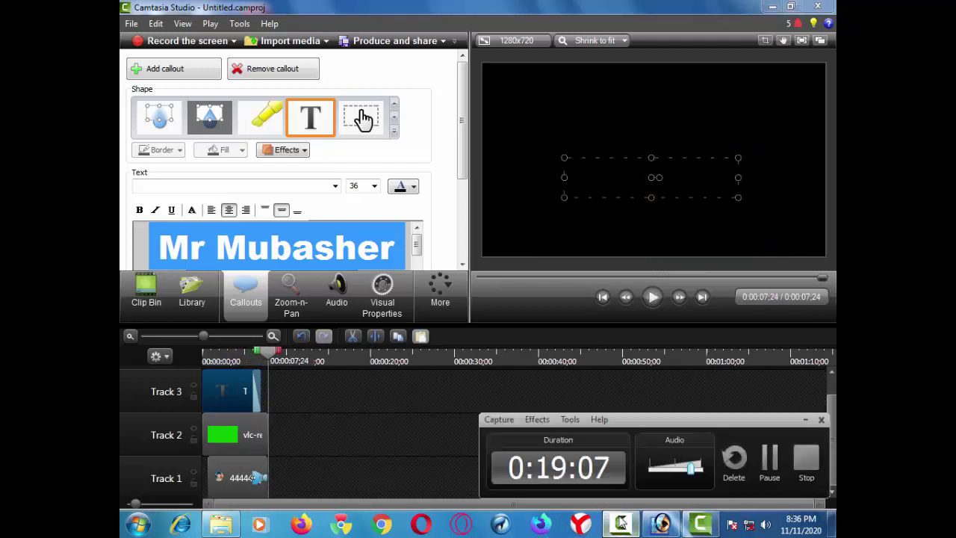